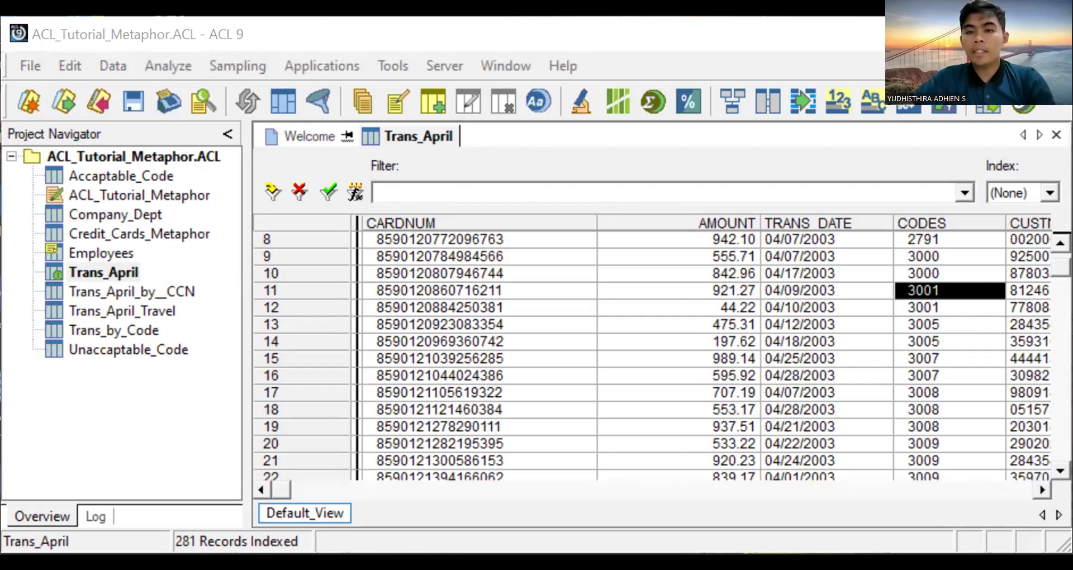
- Examine the CODES column, noting code 3000 on the United Airlines records 9 and 10
{"action": "left_click", "coordinate": [919, 224]}
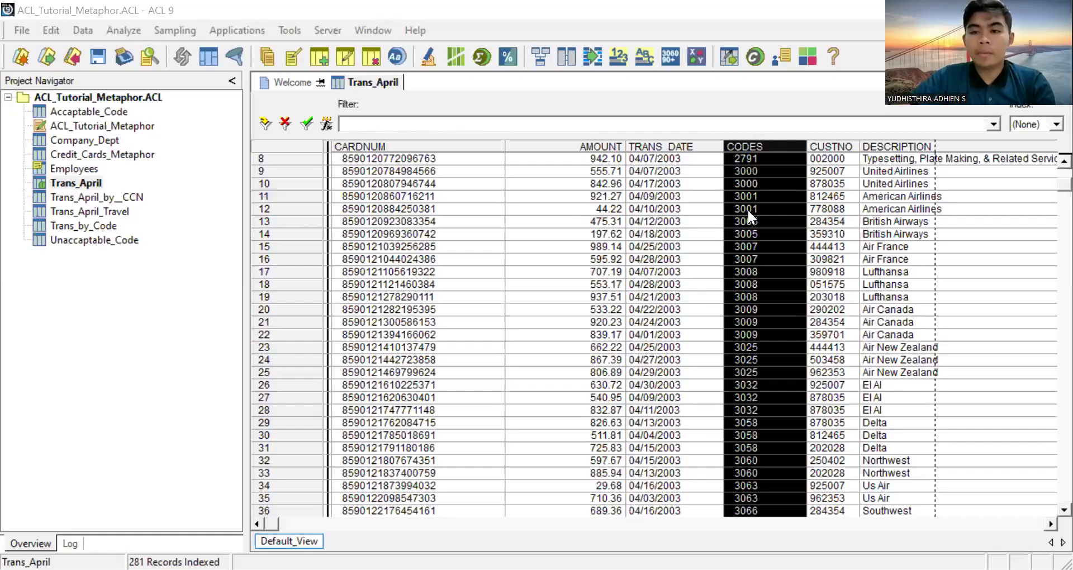
{"action": "left_click", "coordinate": [872, 172]}
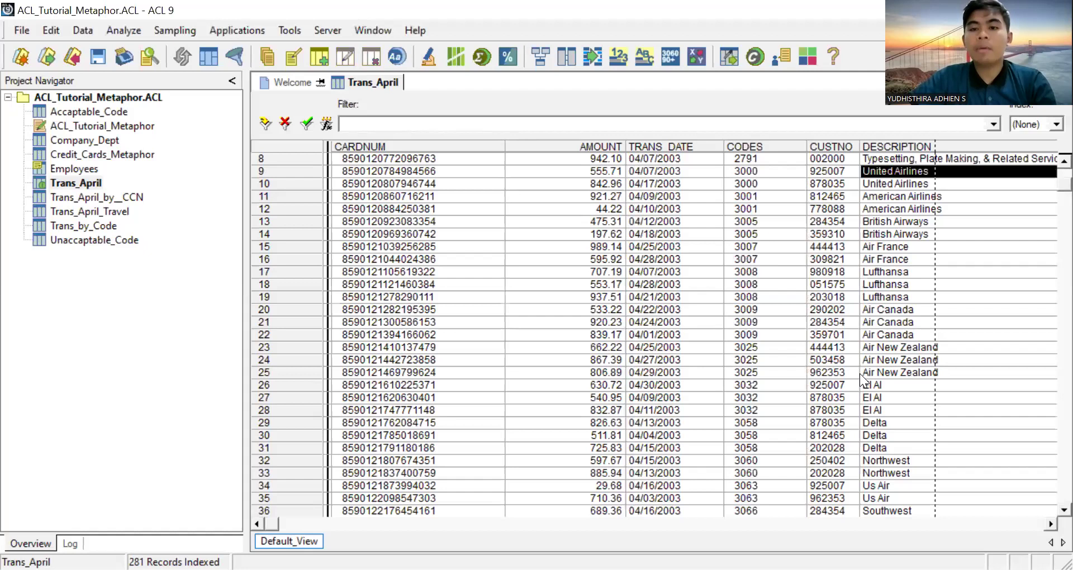
{"action": "left_click", "coordinate": [763, 179]}
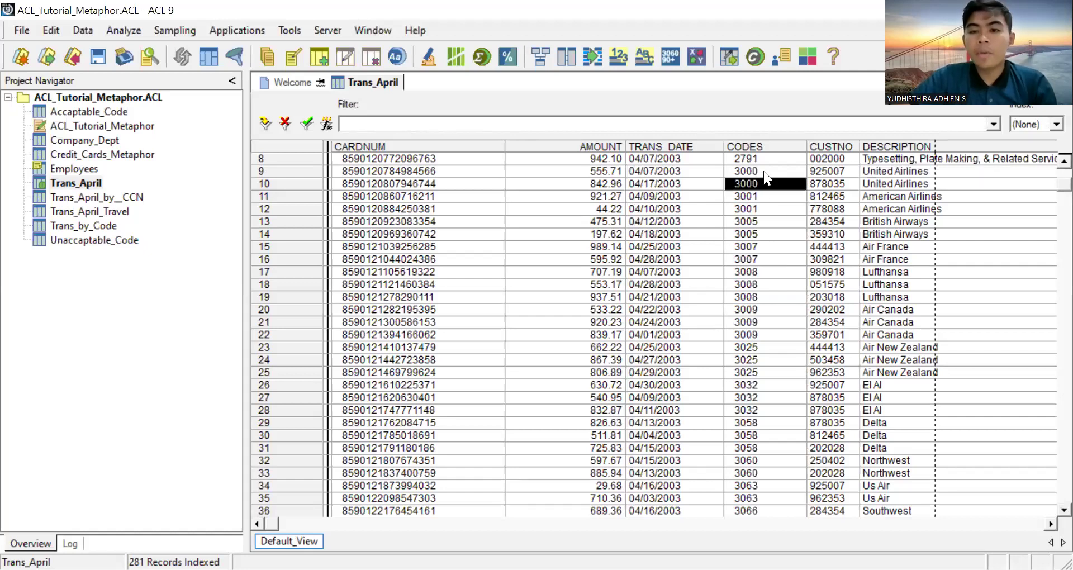
{"action": "left_click", "coordinate": [763, 171]}
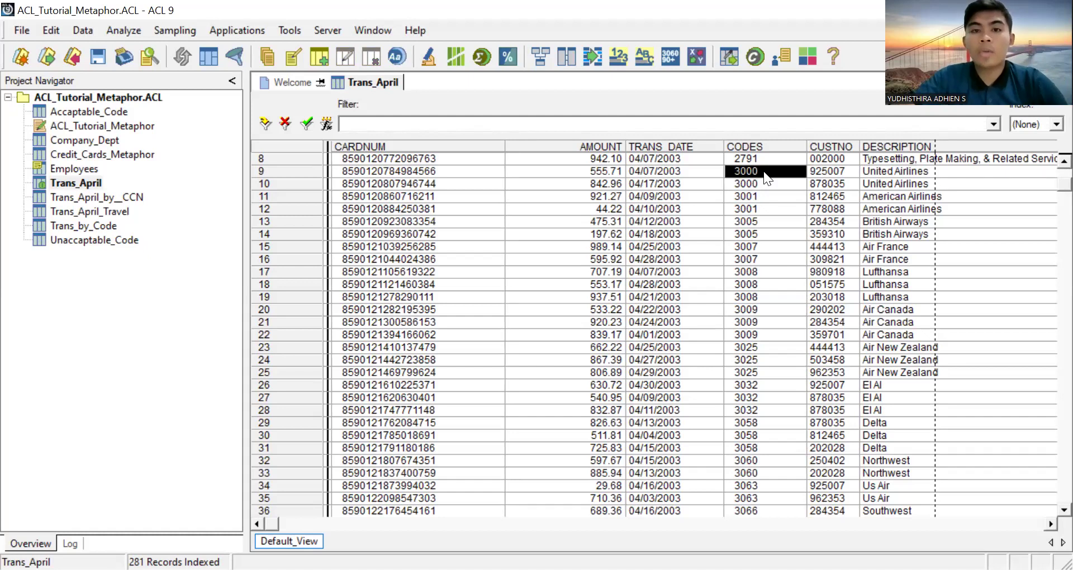
- Enter the view filter BETWEEN(ALLTRIM(CODES),"3000","3261") and verify it as valid
{"action": "left_click", "coordinate": [327, 126]}
{"action": "type", "text": "b"}
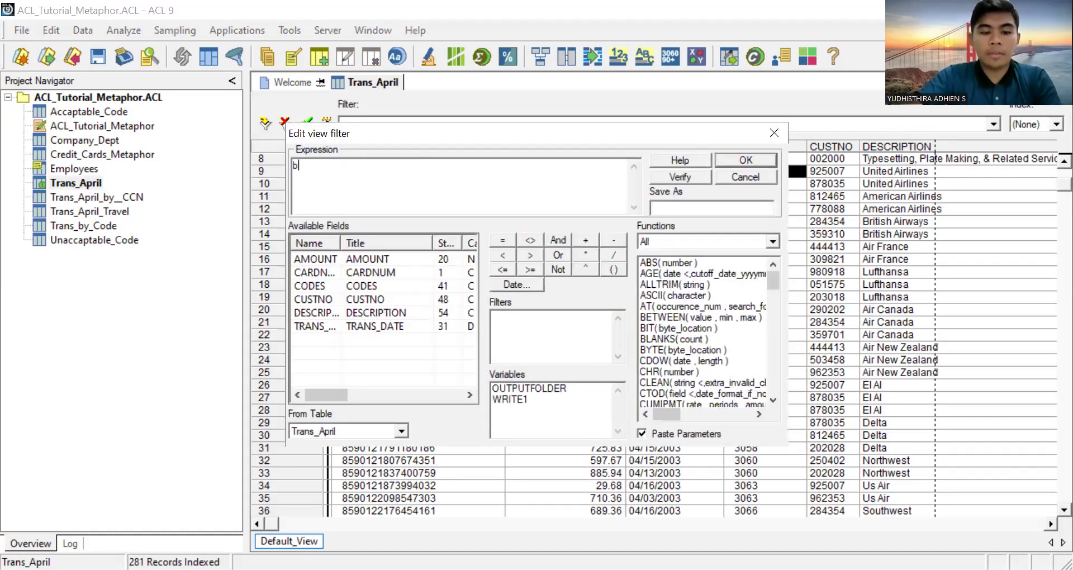
{"action": "key", "text": "BackSpace"}
{"action": "type", "text": "B"}
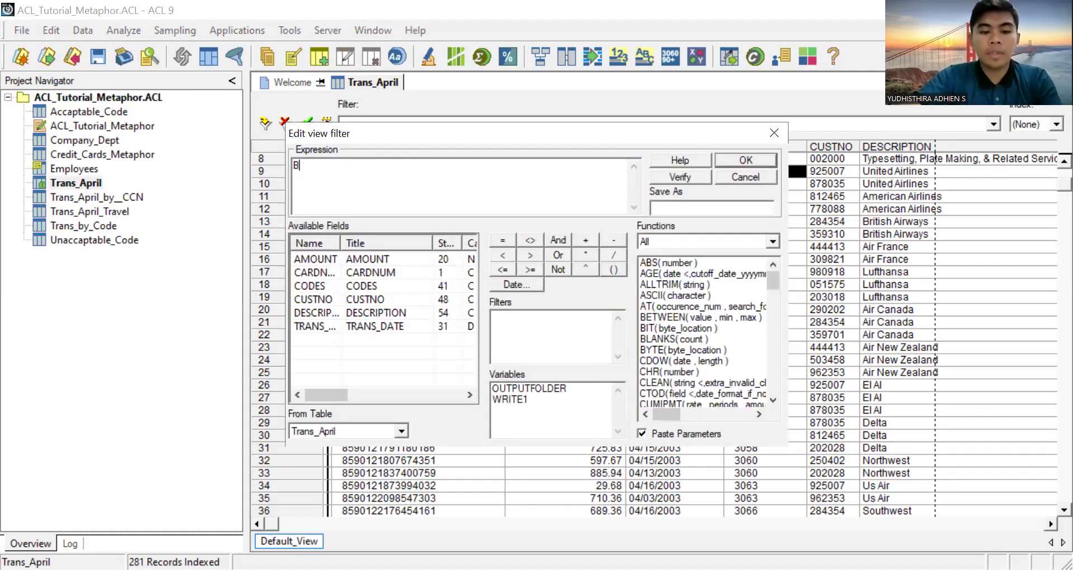
{"action": "type", "text": "ETWEEN"}
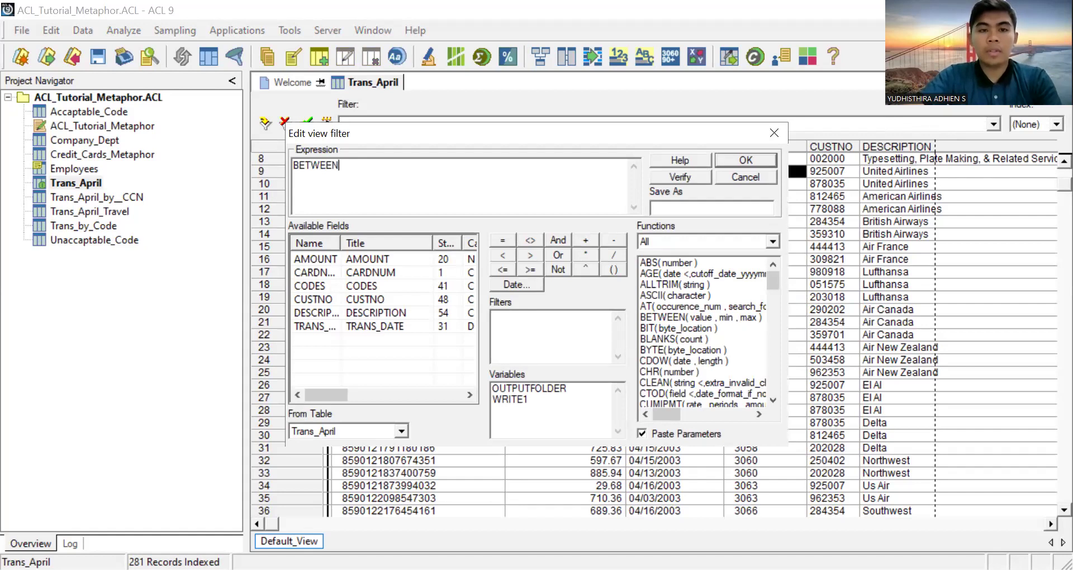
{"action": "left_click", "coordinate": [612, 269]}
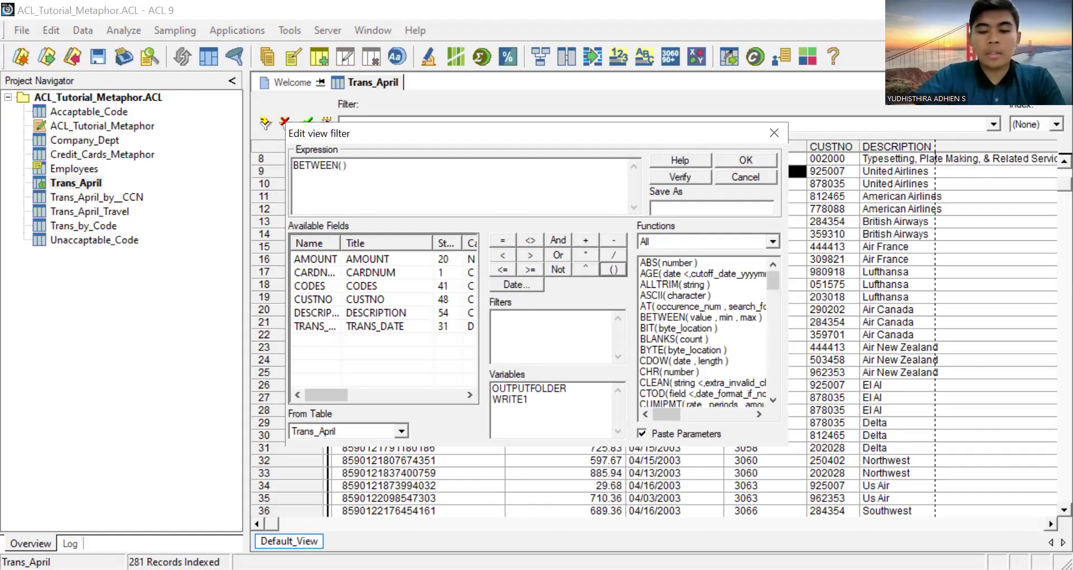
{"action": "type", "text": "ALLTRIM"}
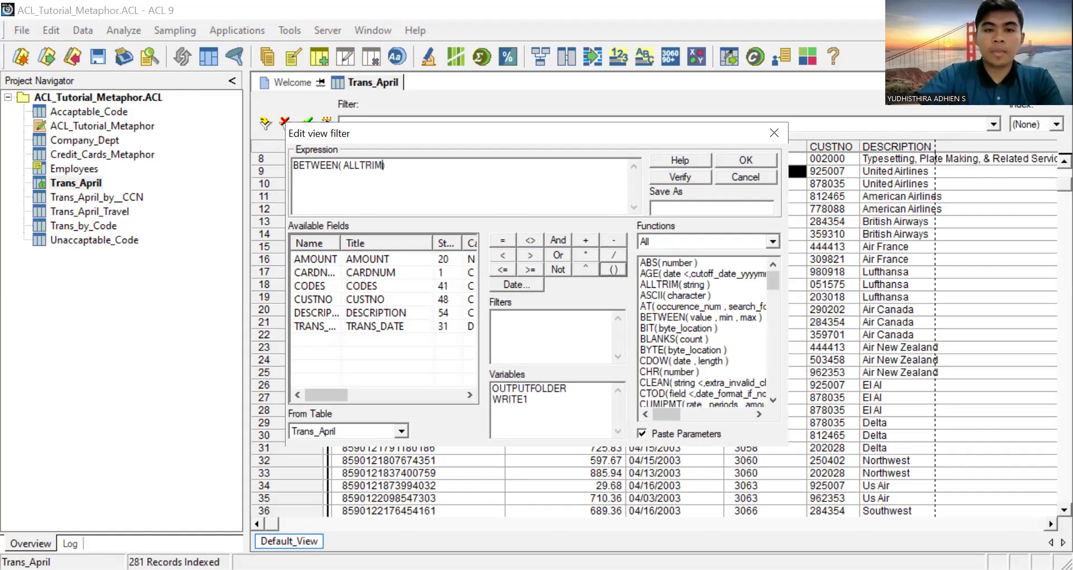
{"action": "left_click", "coordinate": [613, 270]}
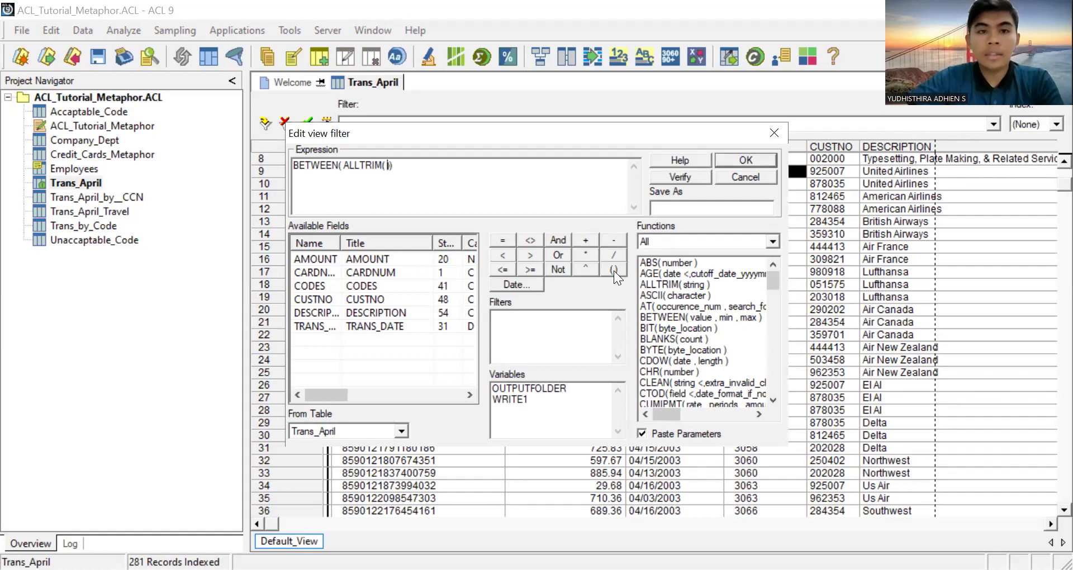
{"action": "double_click", "coordinate": [373, 287]}
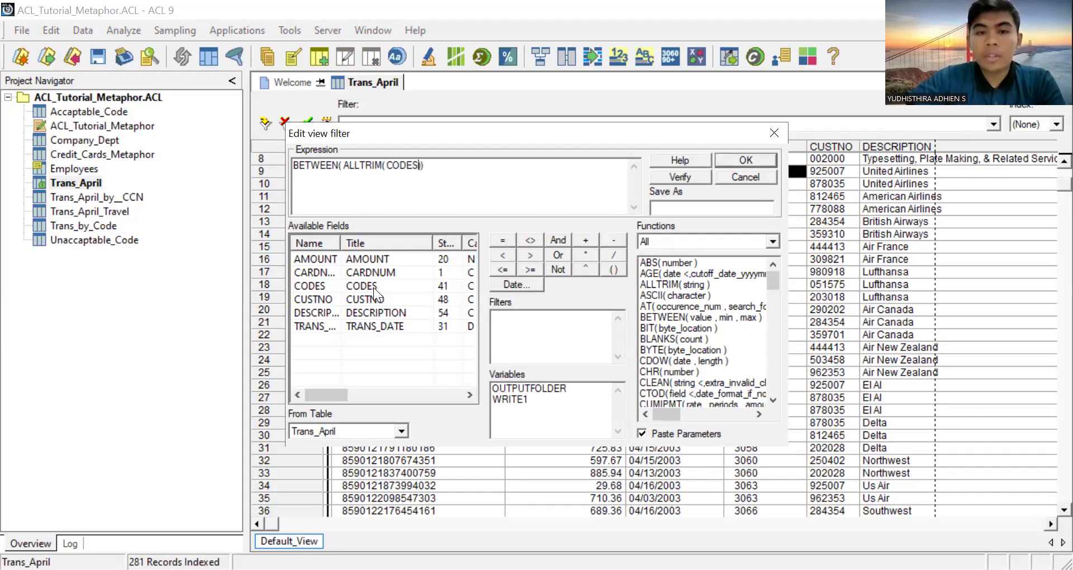
{"action": "type", "text": ","}
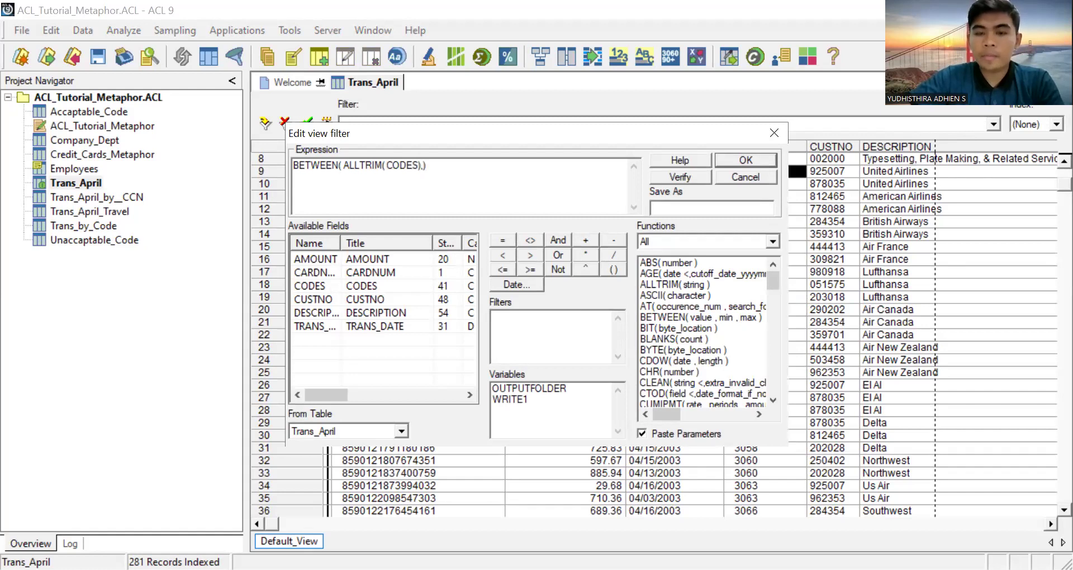
{"action": "type", "text": "\""}
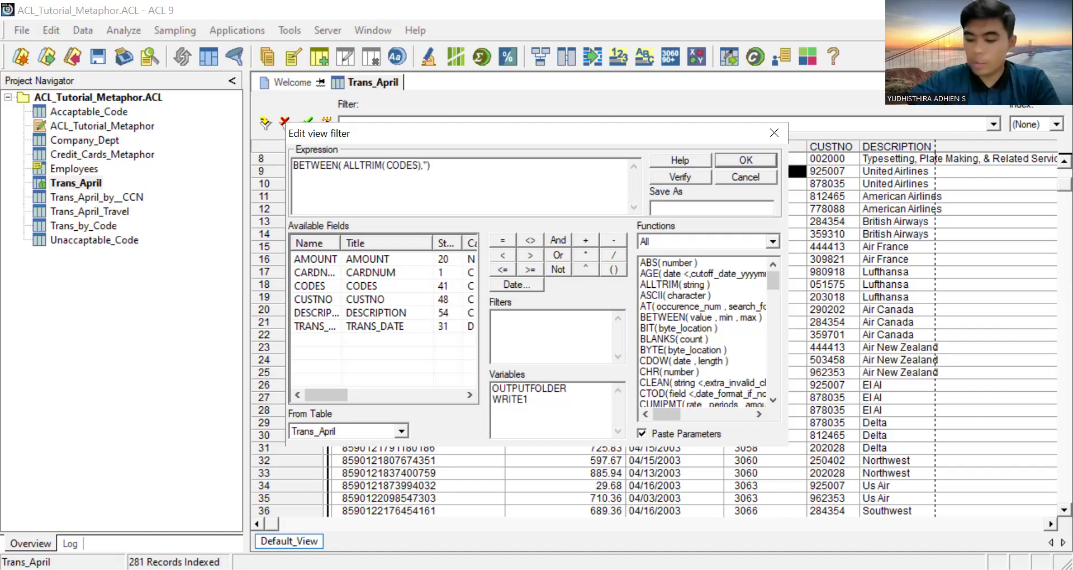
{"action": "type", "text": "3000"}
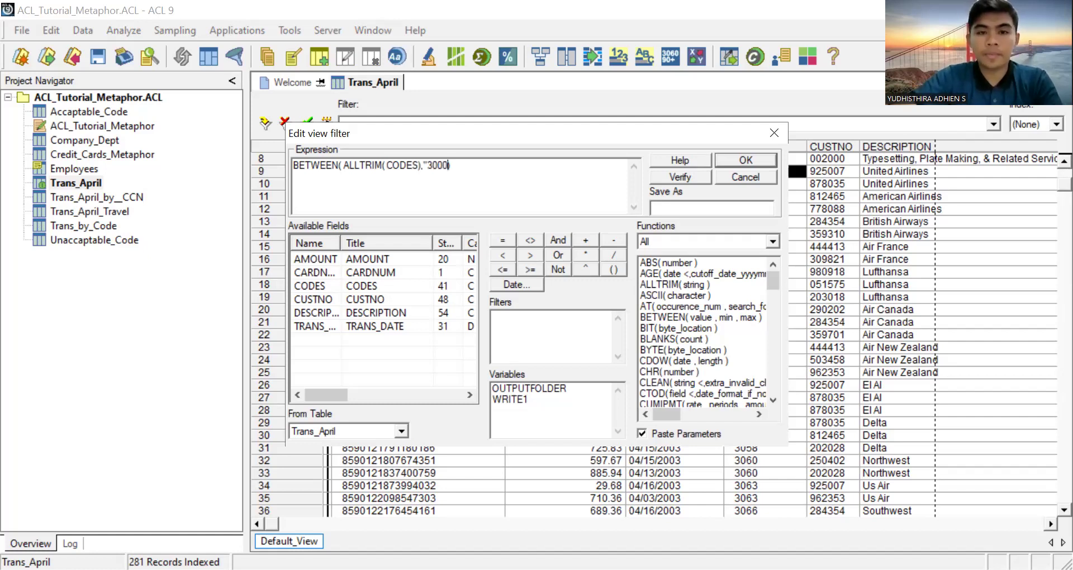
{"action": "type", "text": "\""}
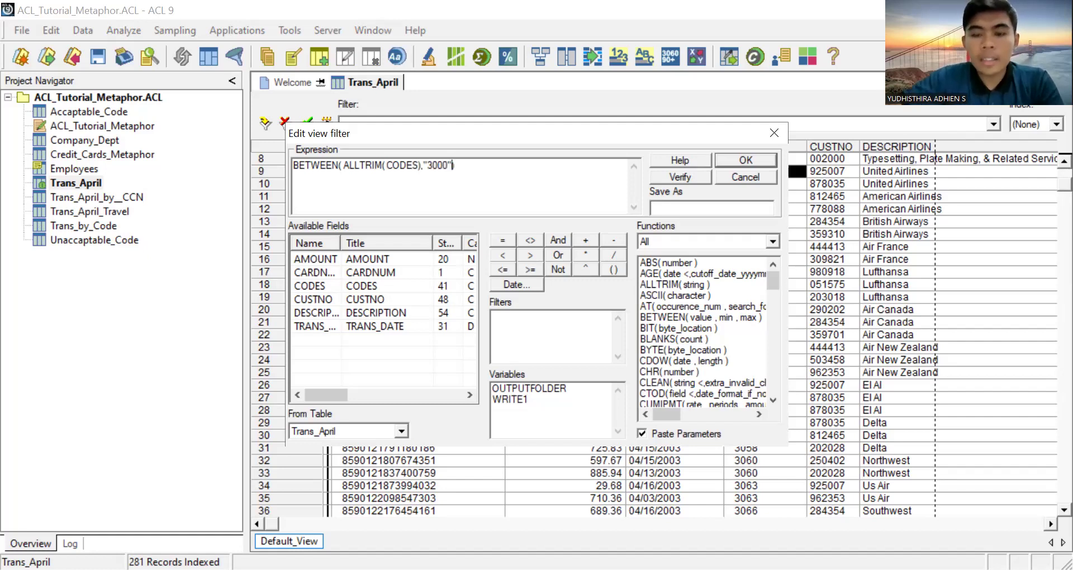
{"action": "type", "text": ","}
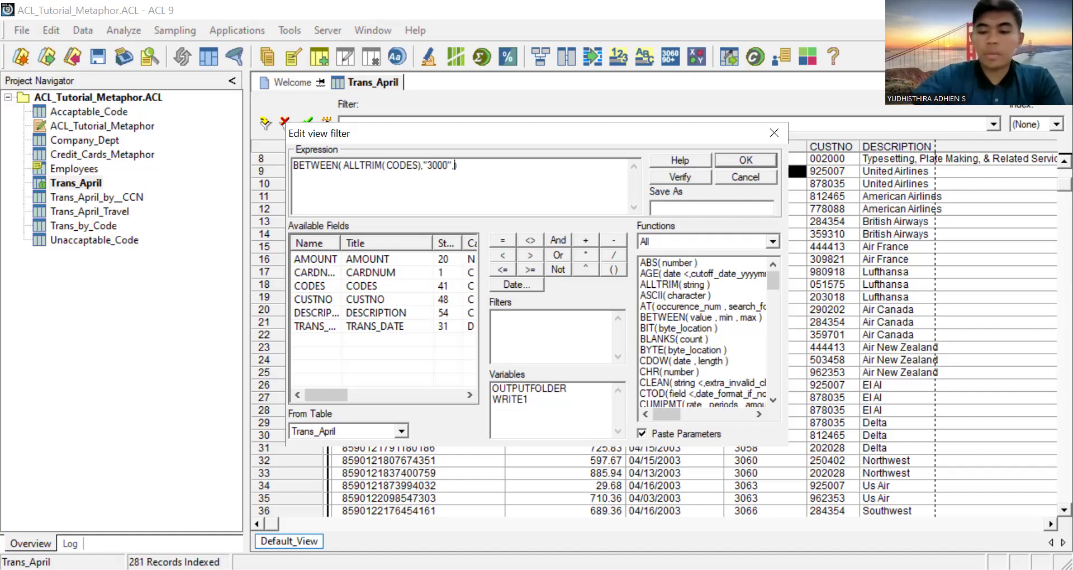
{"action": "type", "text": "\"32"}
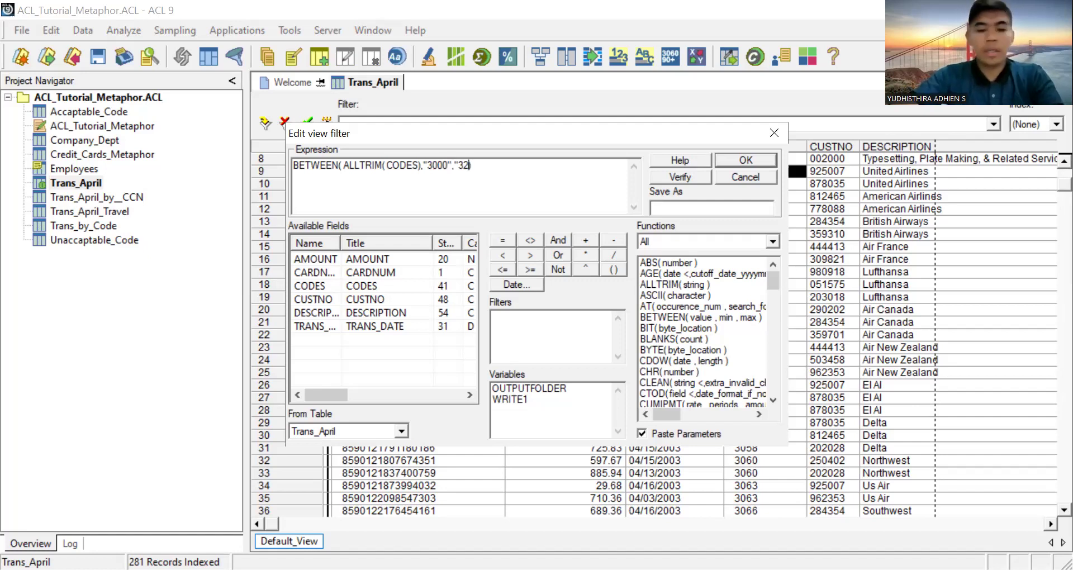
{"action": "type", "text": "61\""}
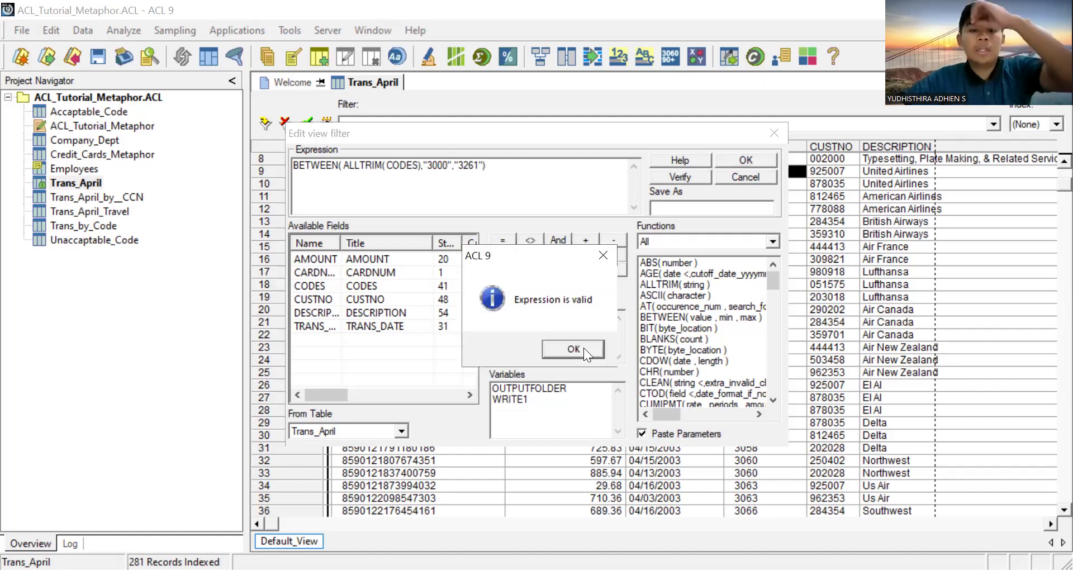
{"action": "left_click", "coordinate": [583, 348]}
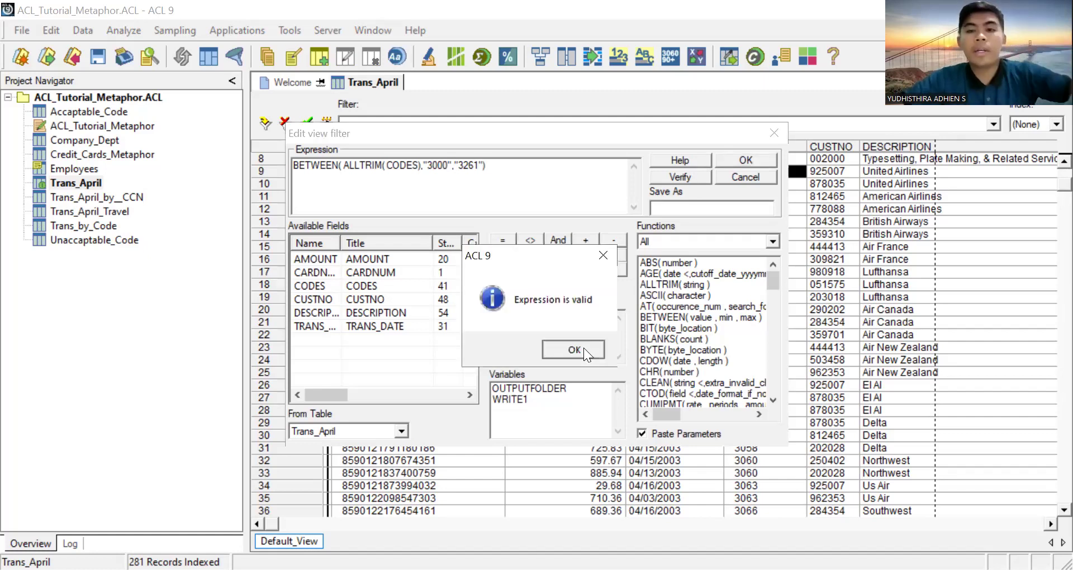
{"action": "left_click", "coordinate": [746, 161]}
- Apply the CODES 3000–3261 filter, check the airline rows, and count 37 of 281 records
{"action": "left_click", "coordinate": [872, 283]}
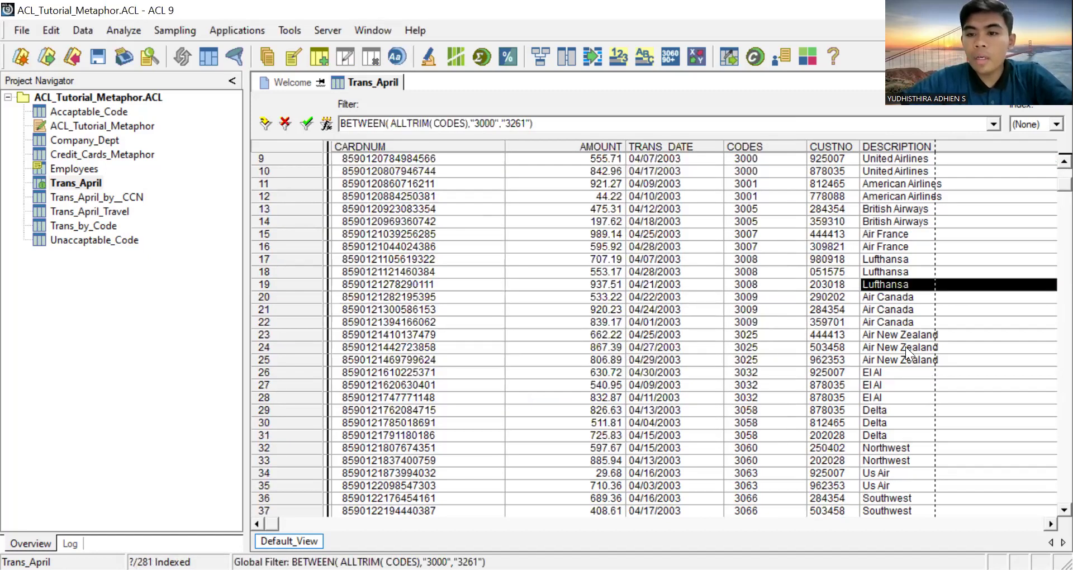
{"action": "left_click", "coordinate": [958, 222]}
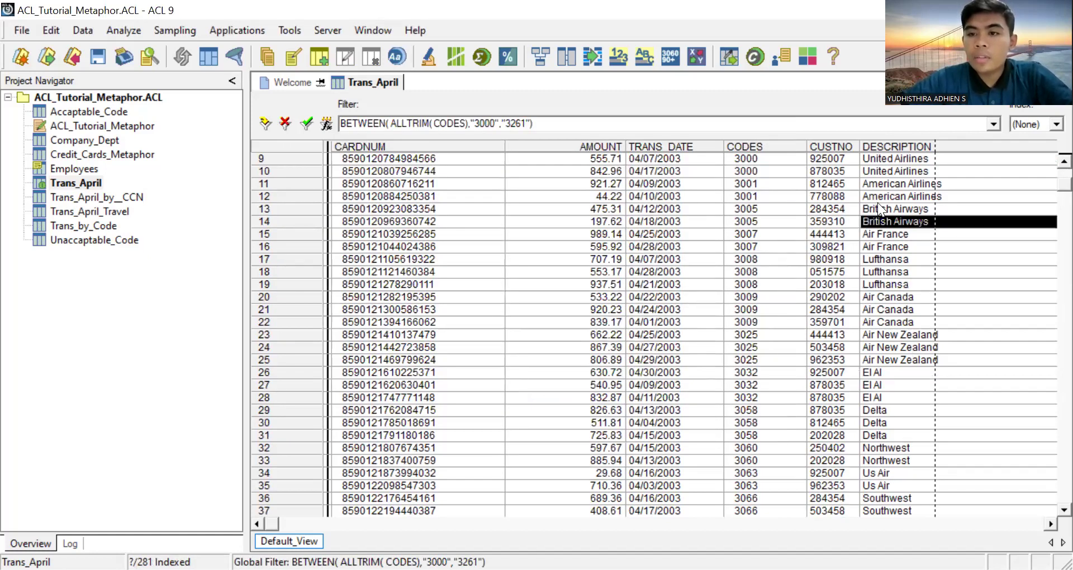
{"action": "left_click", "coordinate": [877, 204]}
{"action": "left_click", "coordinate": [876, 160]}
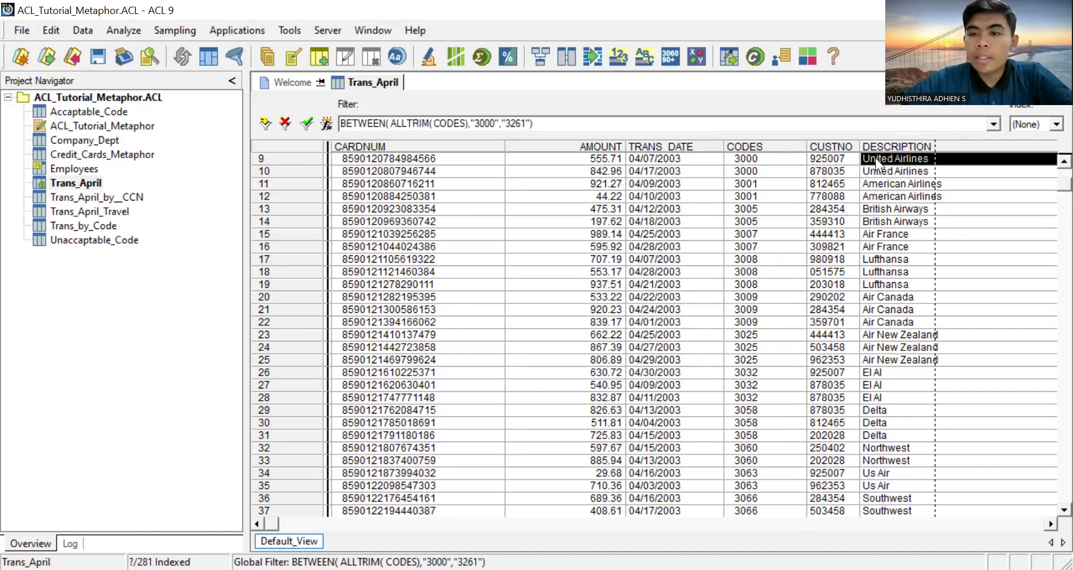
{"action": "left_click", "coordinate": [820, 310]}
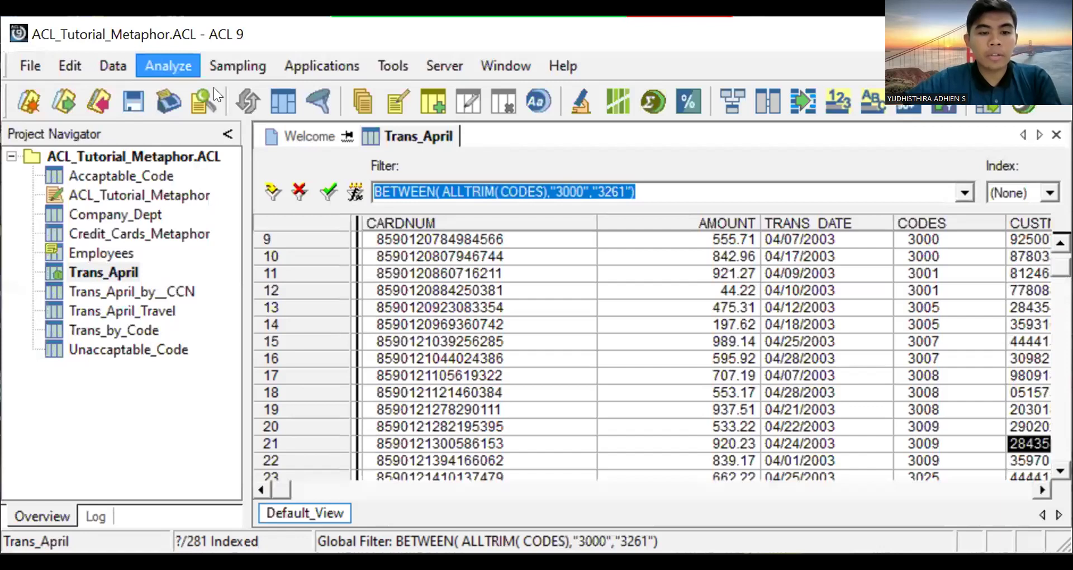
{"action": "left_click", "coordinate": [213, 87]}
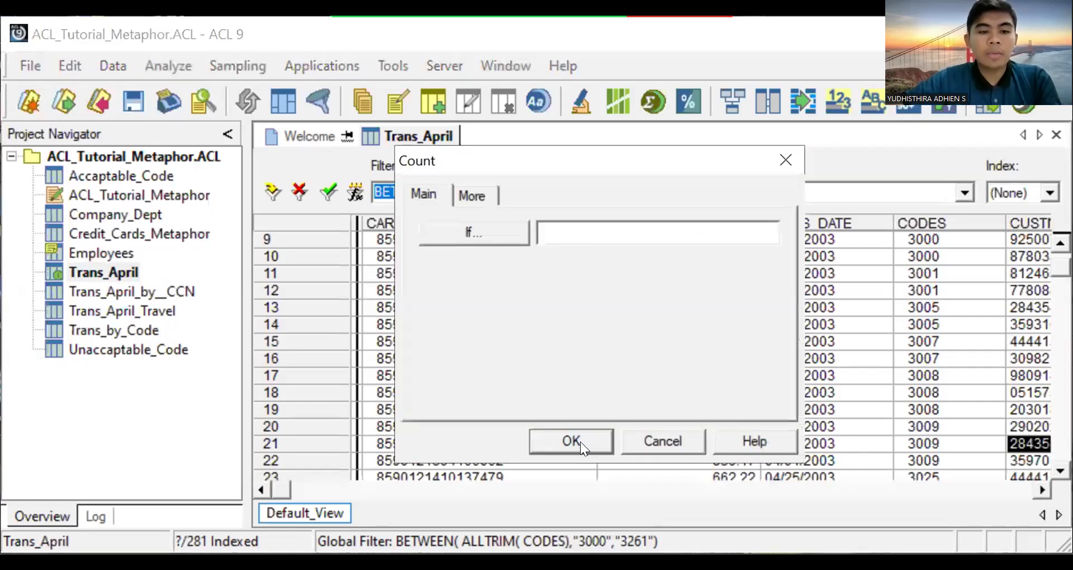
{"action": "key", "text": "Return"}
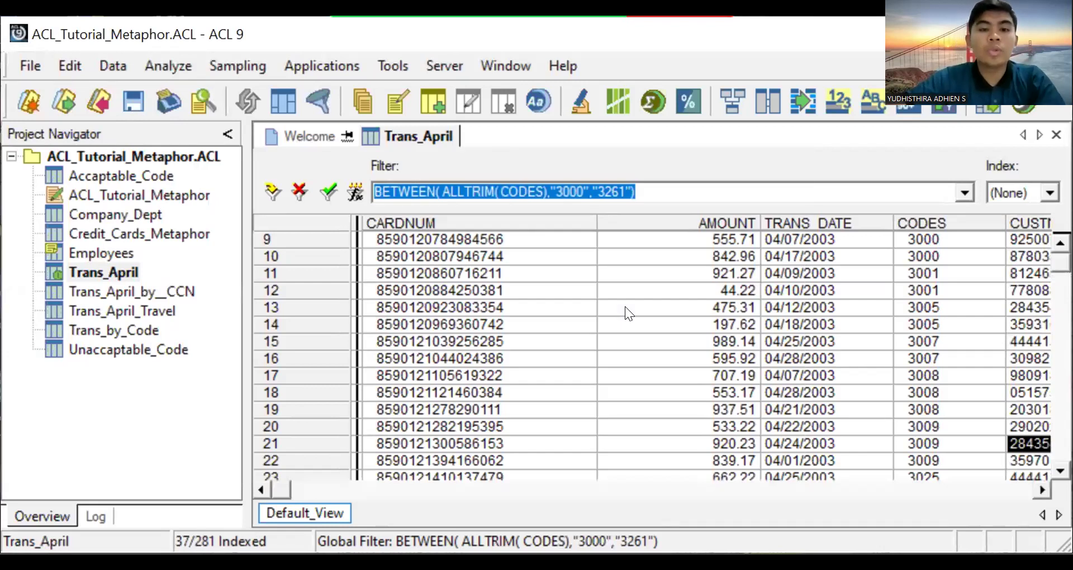
- Total the AMOUNT field for the filtered records, giving 21,692.10
{"action": "left_click", "coordinate": [152, 63]}
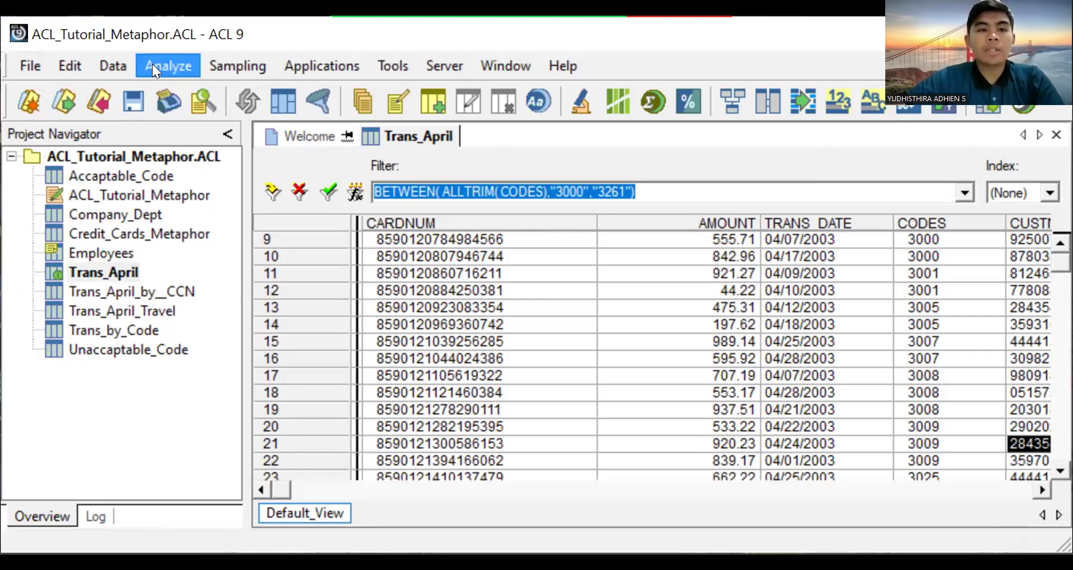
{"action": "left_click", "coordinate": [200, 116]}
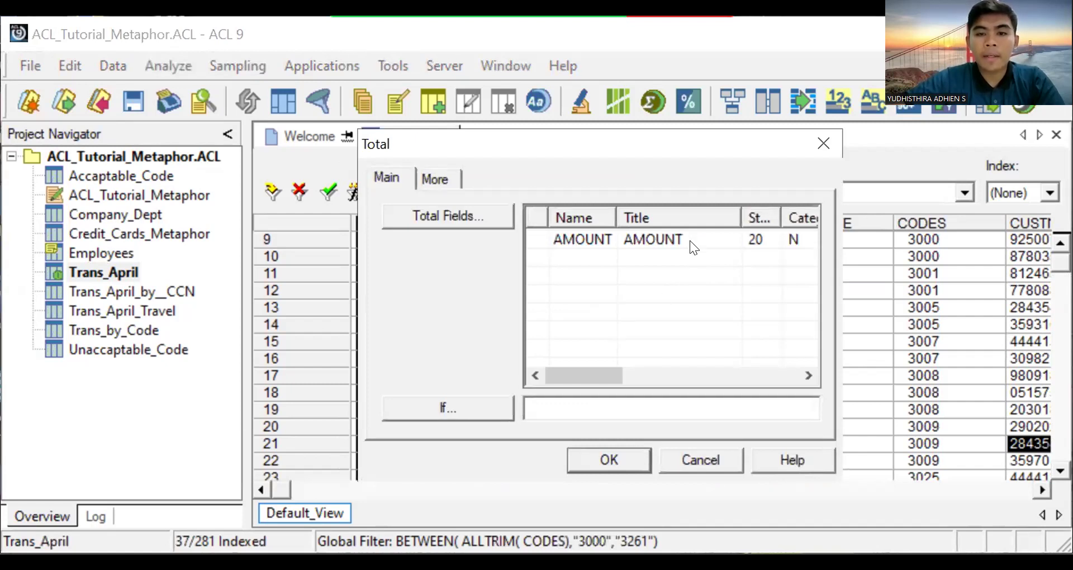
{"action": "left_click", "coordinate": [625, 453]}
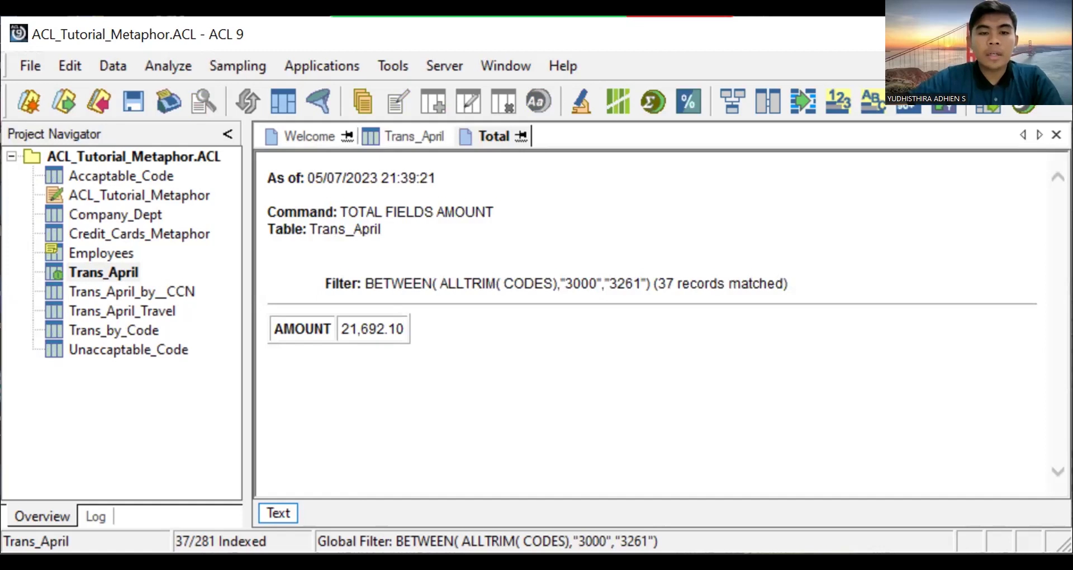
{"action": "key", "text": "alt+Tab"}
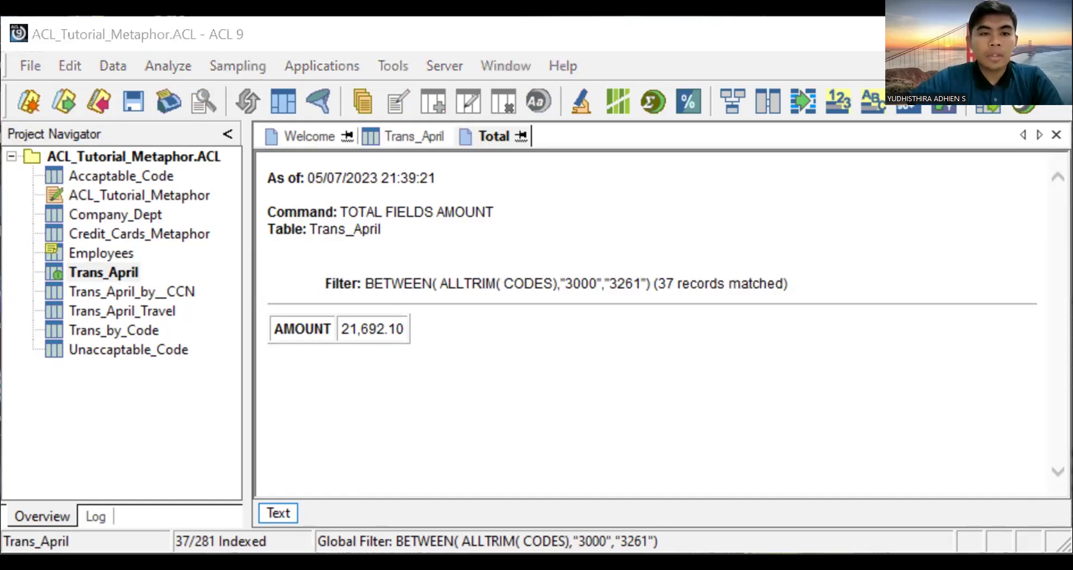
- Reopen Trans_April and clear its existing filter
{"action": "double_click", "coordinate": [91, 275]}
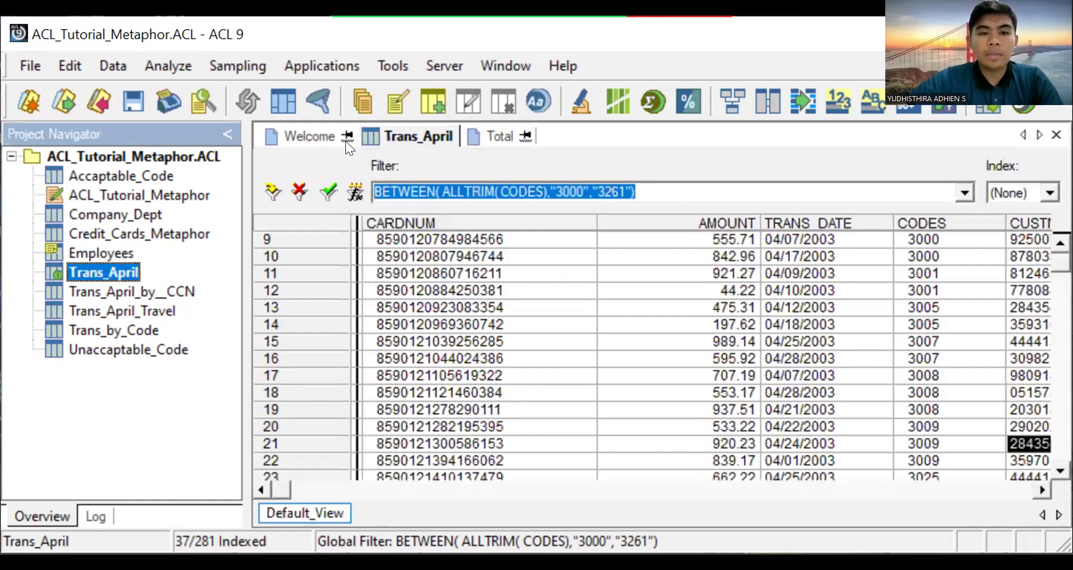
{"action": "left_click", "coordinate": [298, 192]}
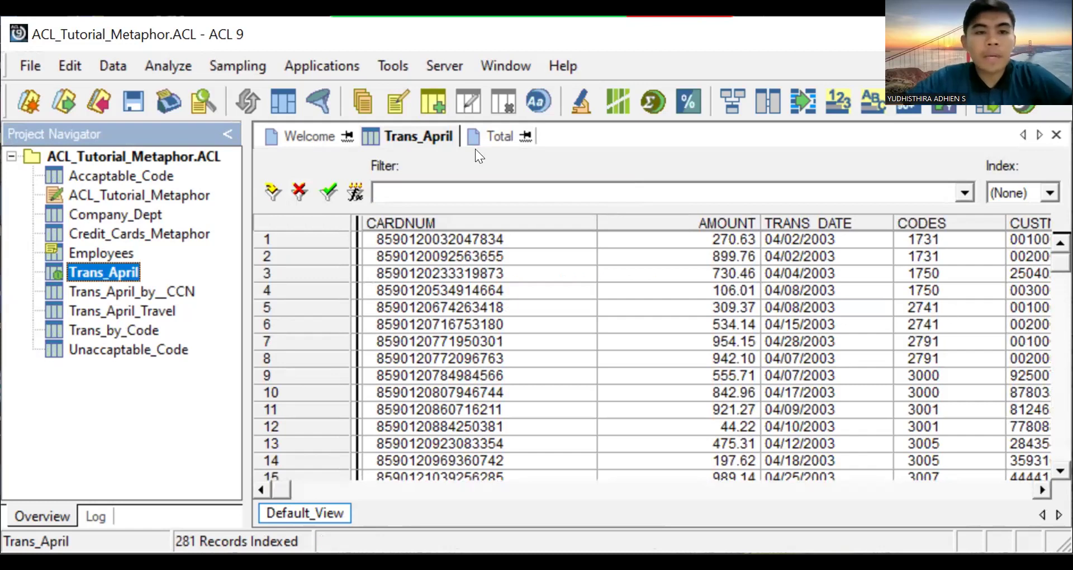
{"action": "left_click", "coordinate": [356, 192]}
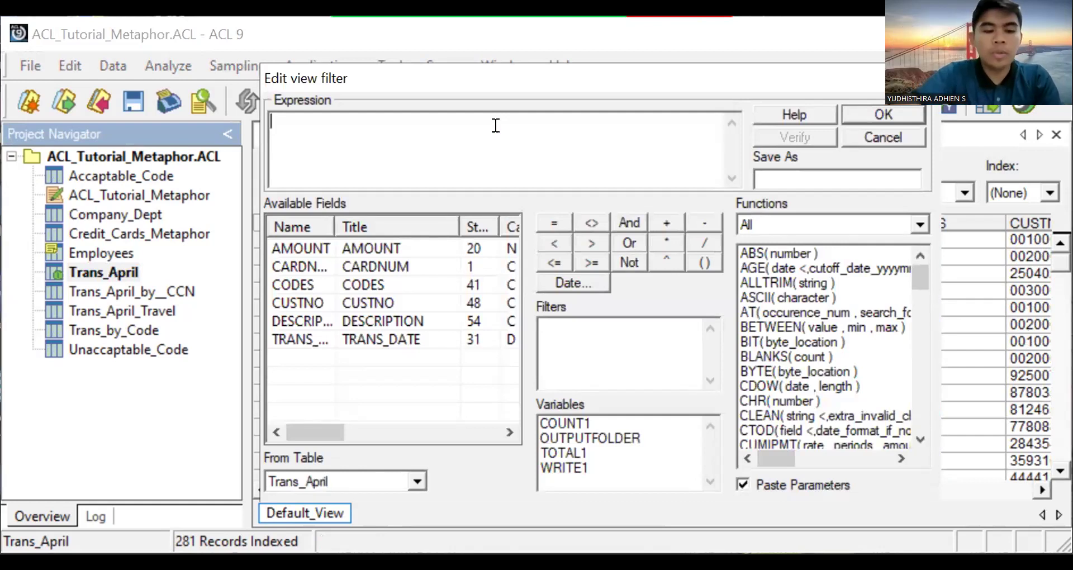
- Enter and apply the filter BETWEEN(ALLTRIM(CODES),"3507","3750")
{"action": "type", "text": "b"}
{"action": "key", "text": "BackSpace"}
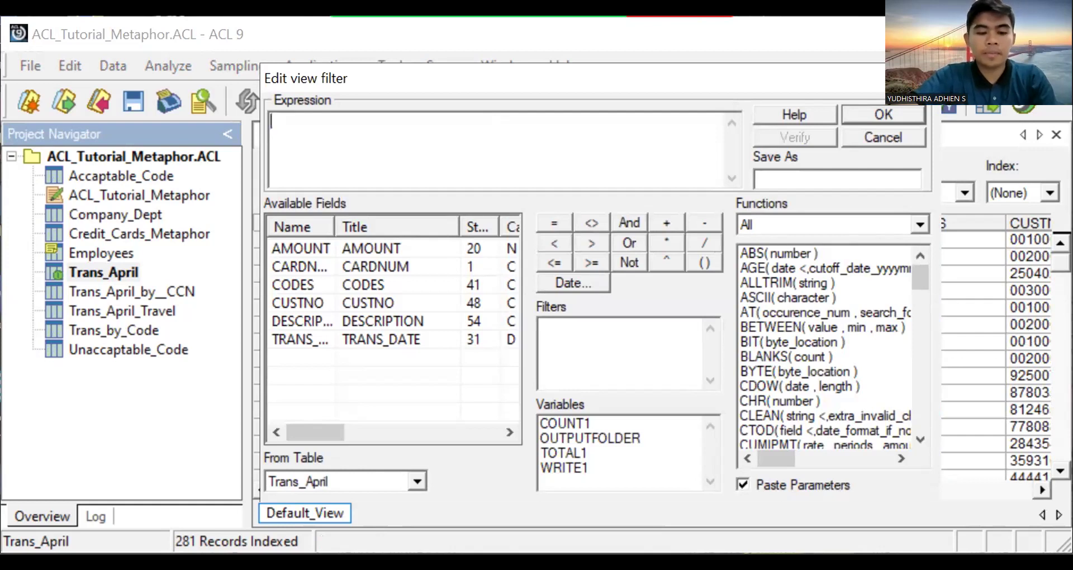
{"action": "type", "text": "BET"}
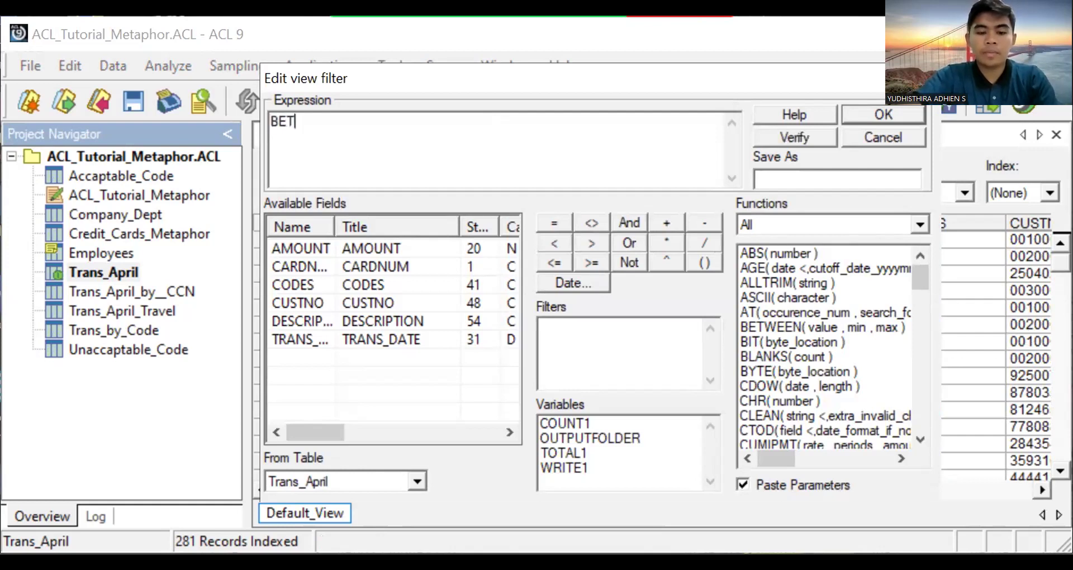
{"action": "type", "text": "WEEN"}
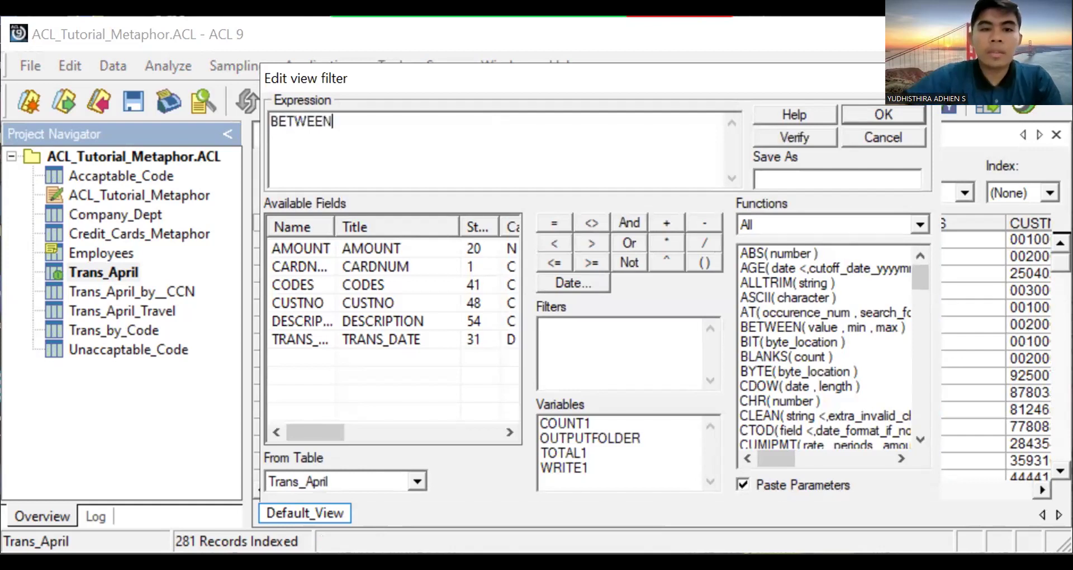
{"action": "left_click", "coordinate": [710, 259]}
{"action": "type", "text": "ALLT"}
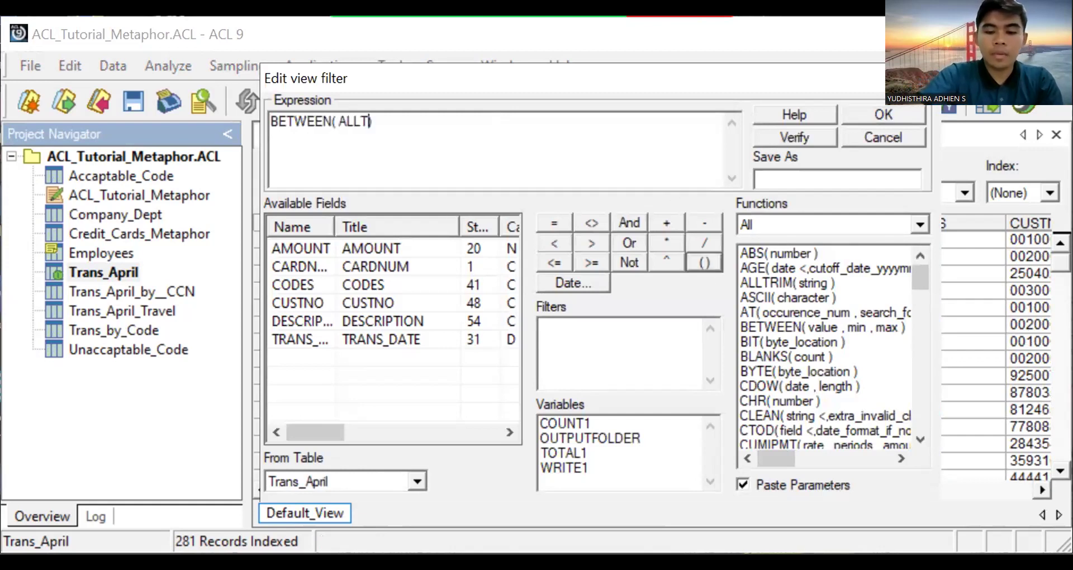
{"action": "type", "text": "RIM"}
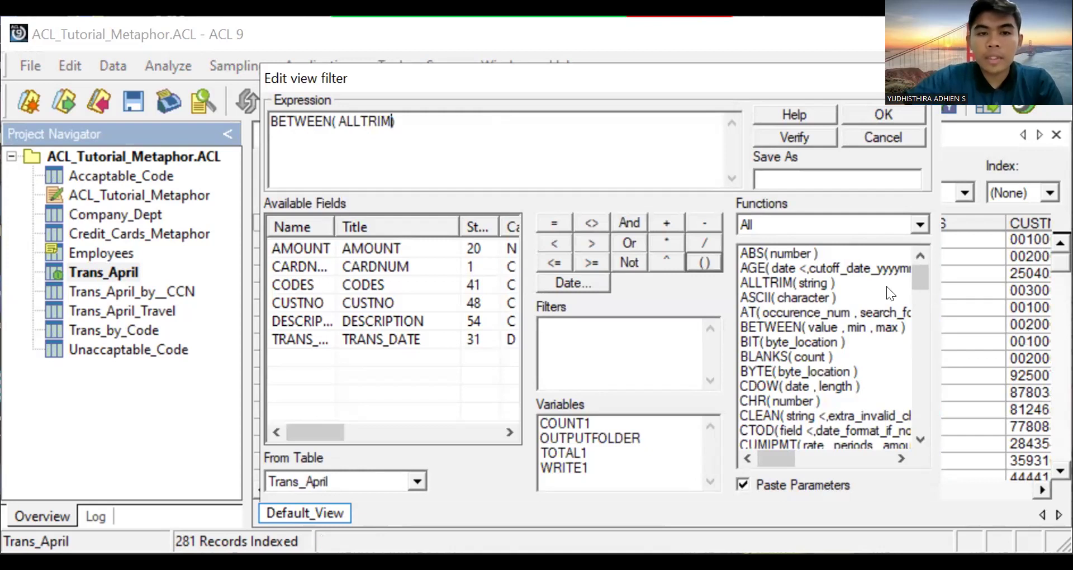
{"action": "left_click", "coordinate": [702, 261]}
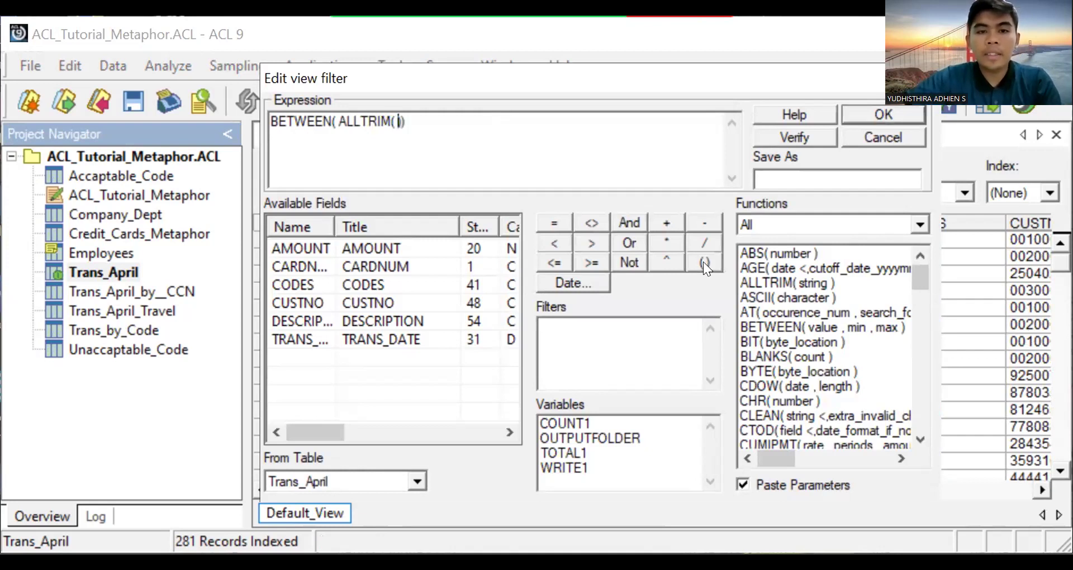
{"action": "double_click", "coordinate": [358, 282]}
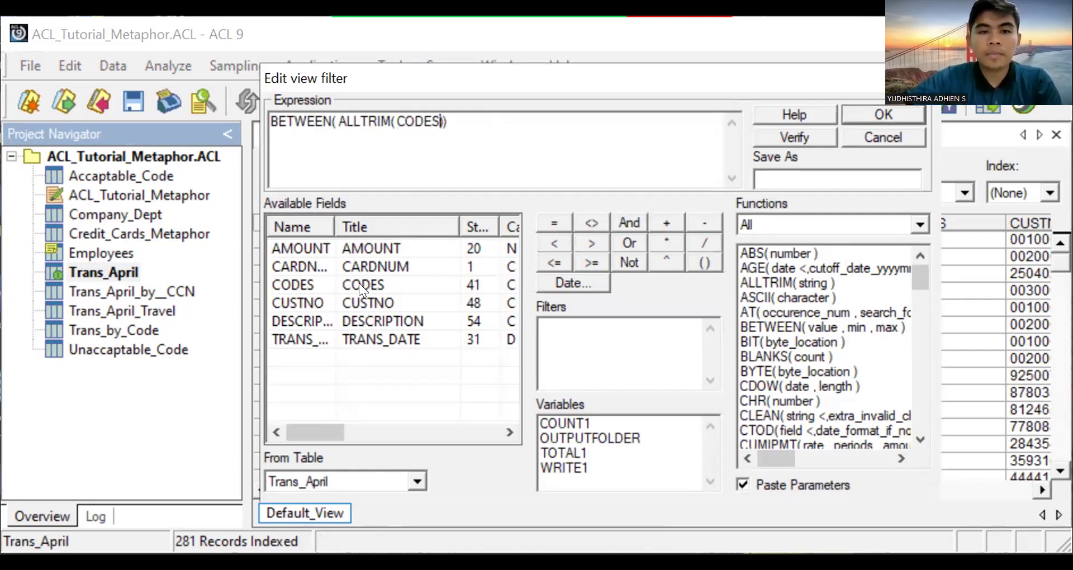
{"action": "key", "text": "Right"}
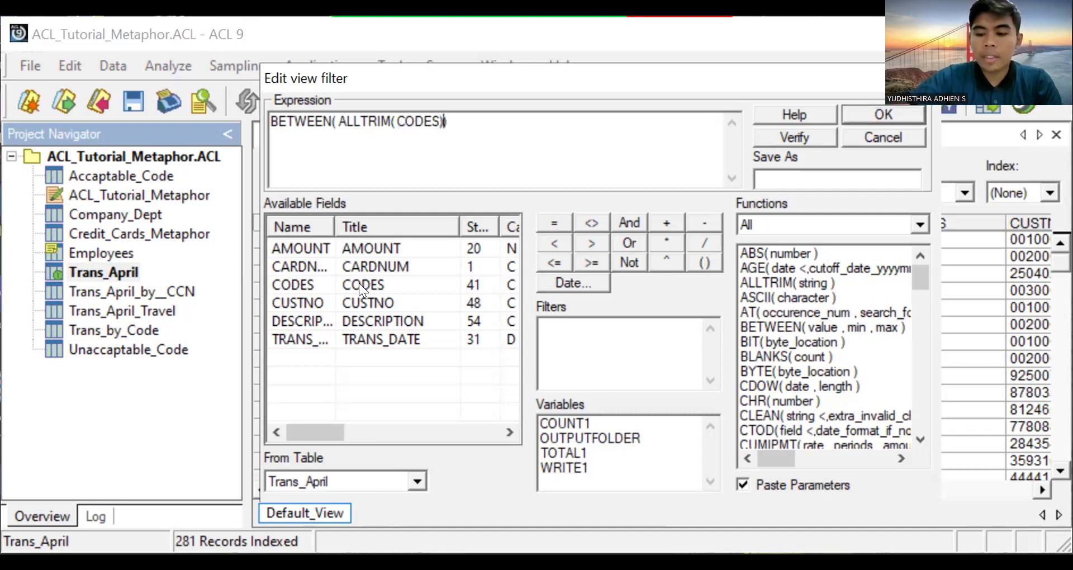
{"action": "type", "text": ",\""}
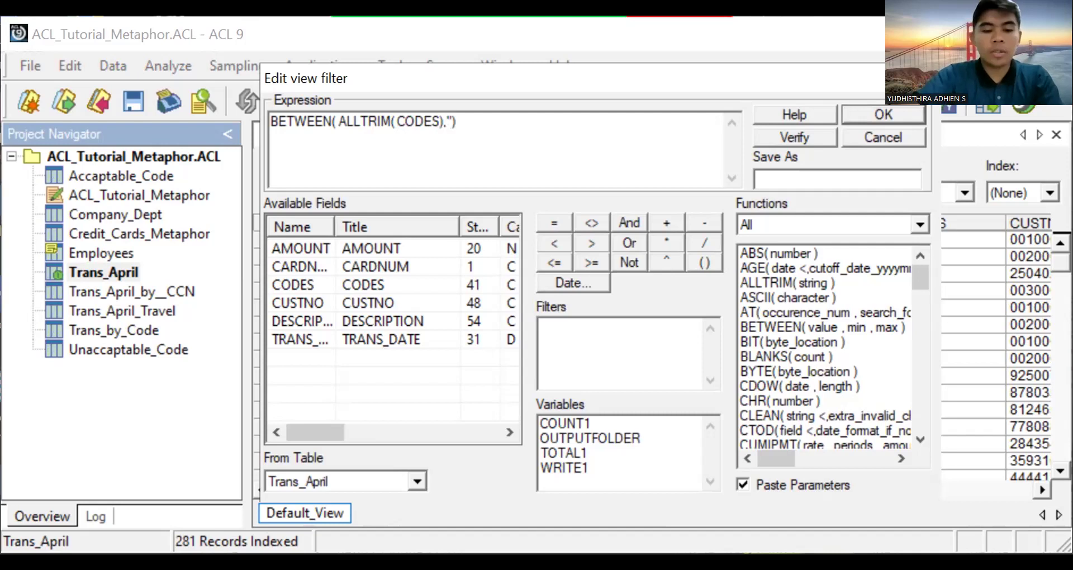
{"action": "type", "text": "3"}
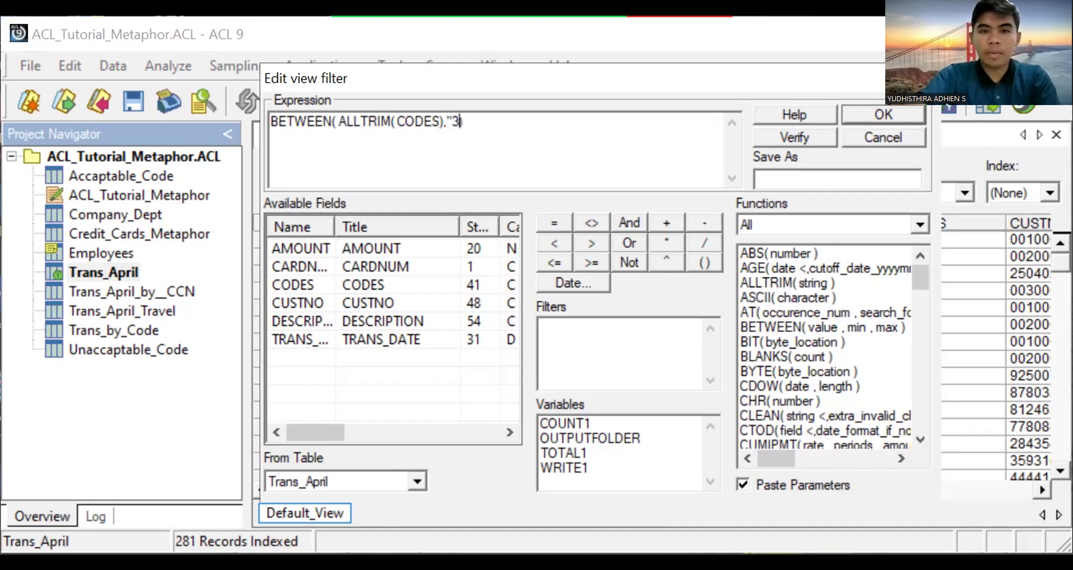
{"action": "type", "text": "5"}
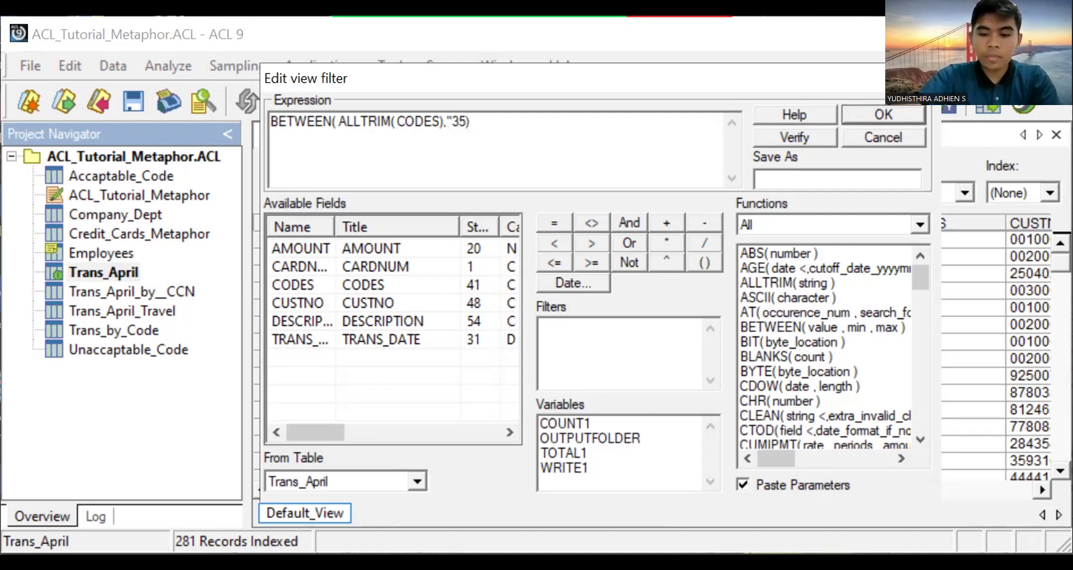
{"action": "type", "text": "07"}
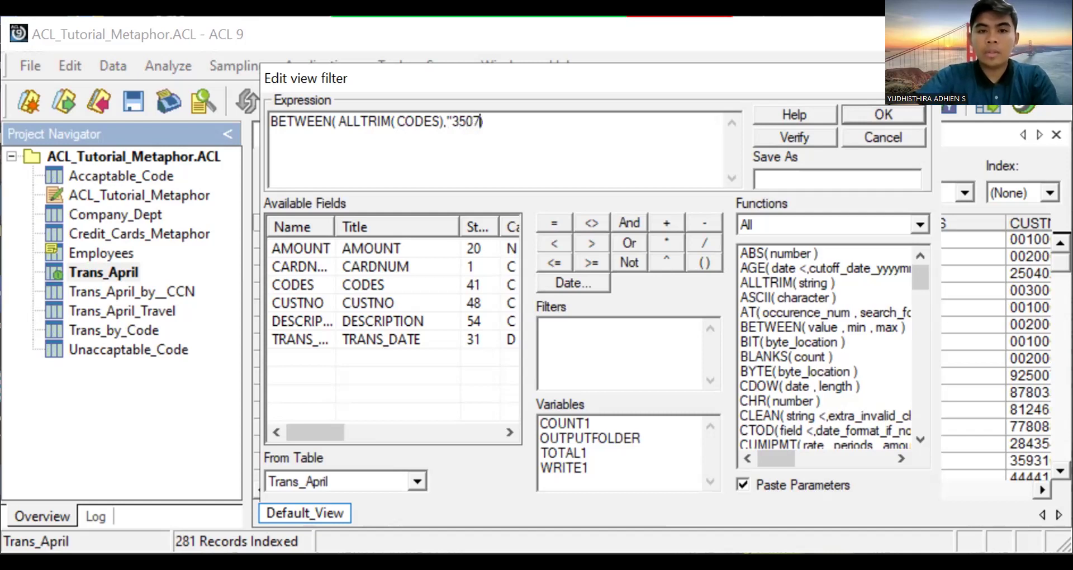
{"action": "type", "text": "\""}
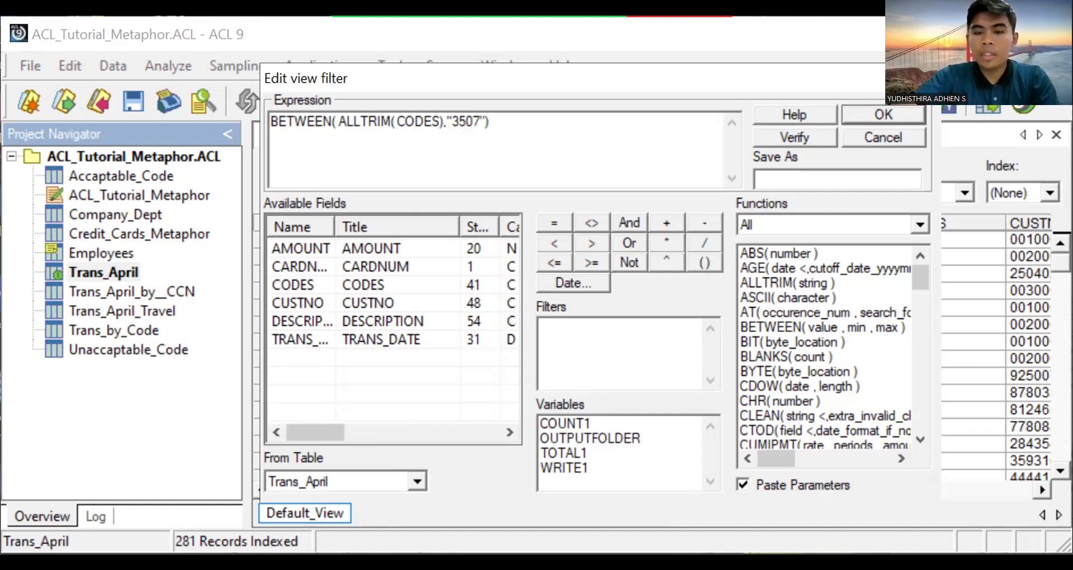
{"action": "type", "text": ",\""}
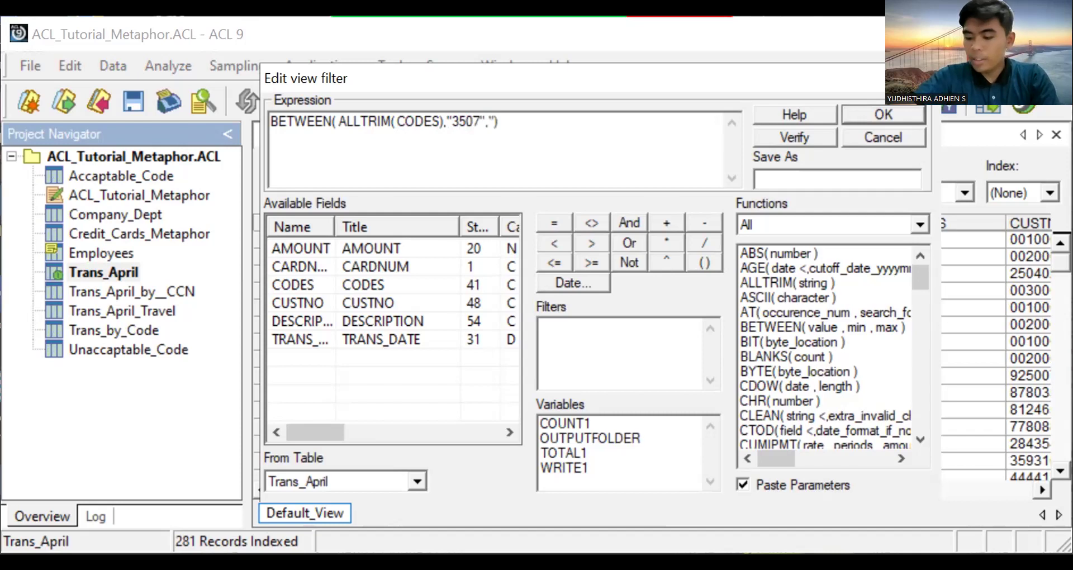
{"action": "type", "text": "37"}
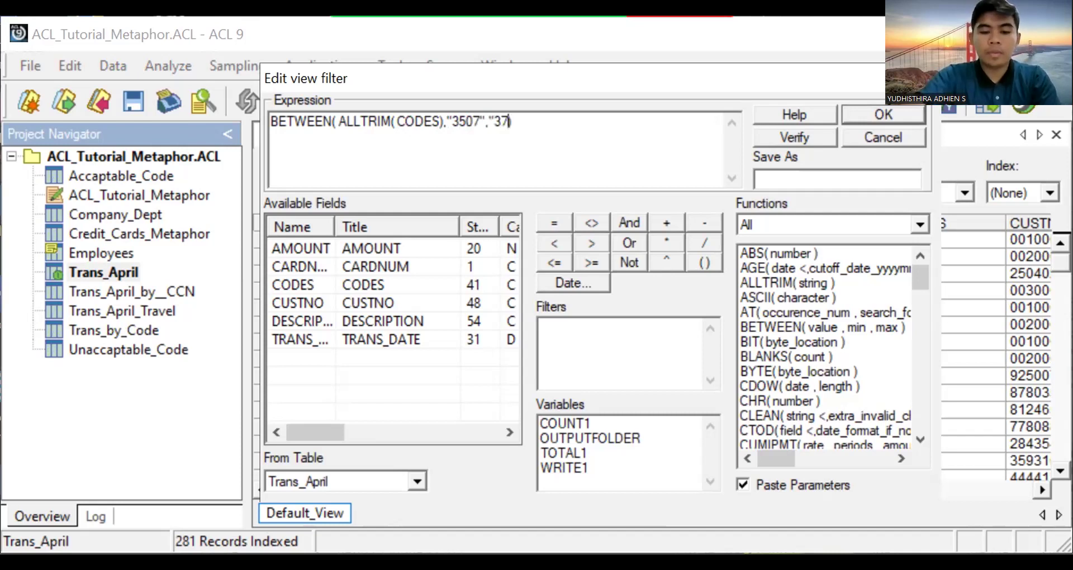
{"action": "type", "text": "50\""}
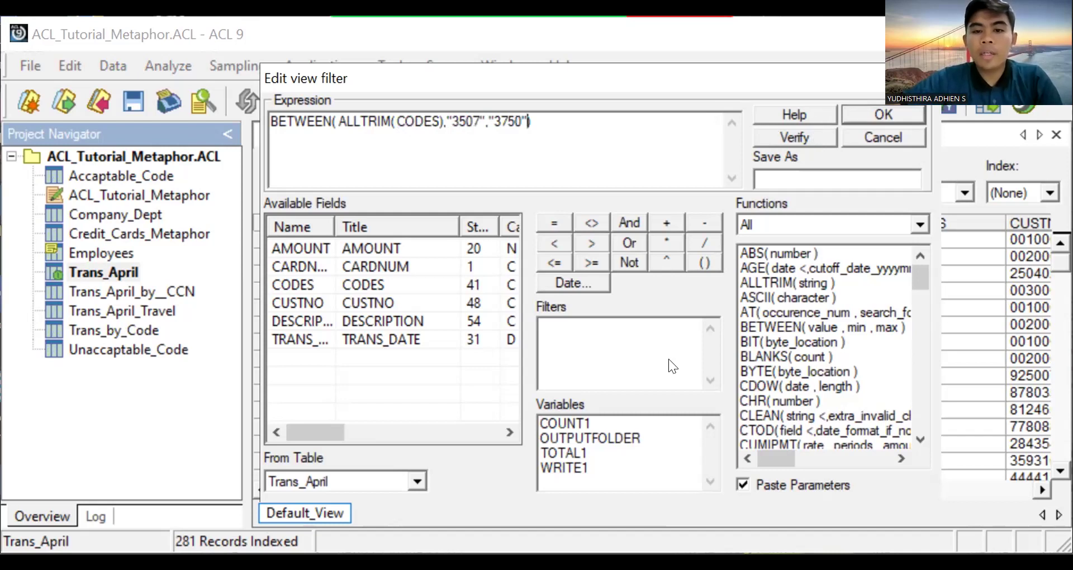
{"action": "key", "text": "Tab"}
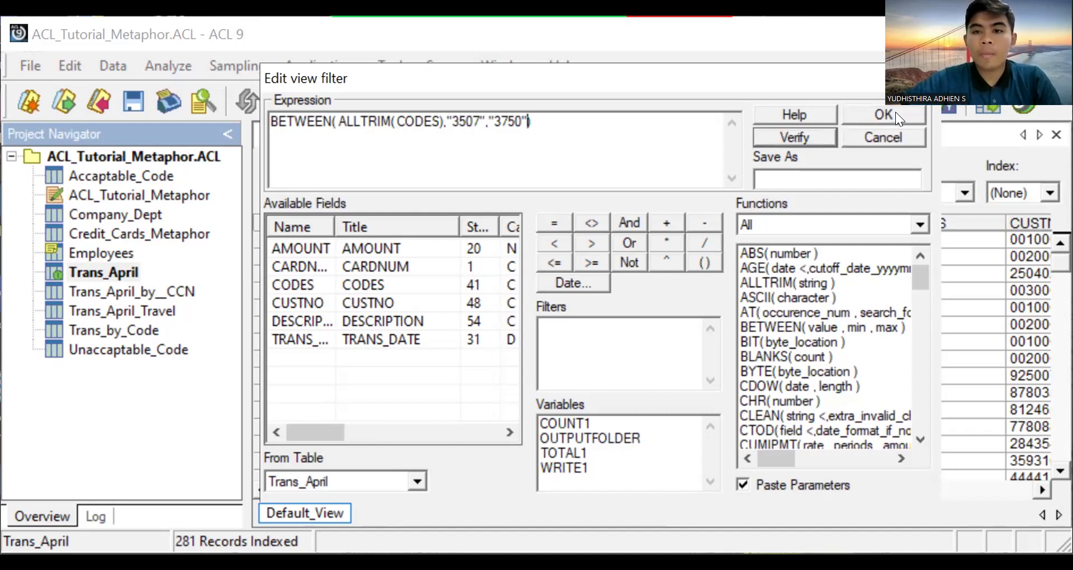
{"action": "left_click", "coordinate": [888, 114]}
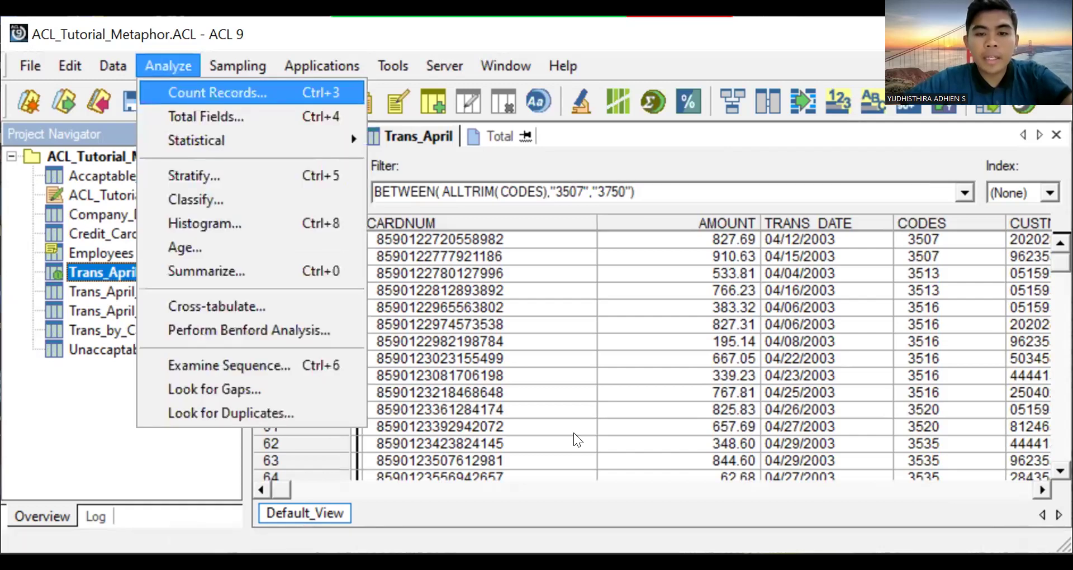
- Count and total AMOUNT for the filtered records (23,443.52 over 47), then remove the filter
{"action": "key", "text": "Return"}
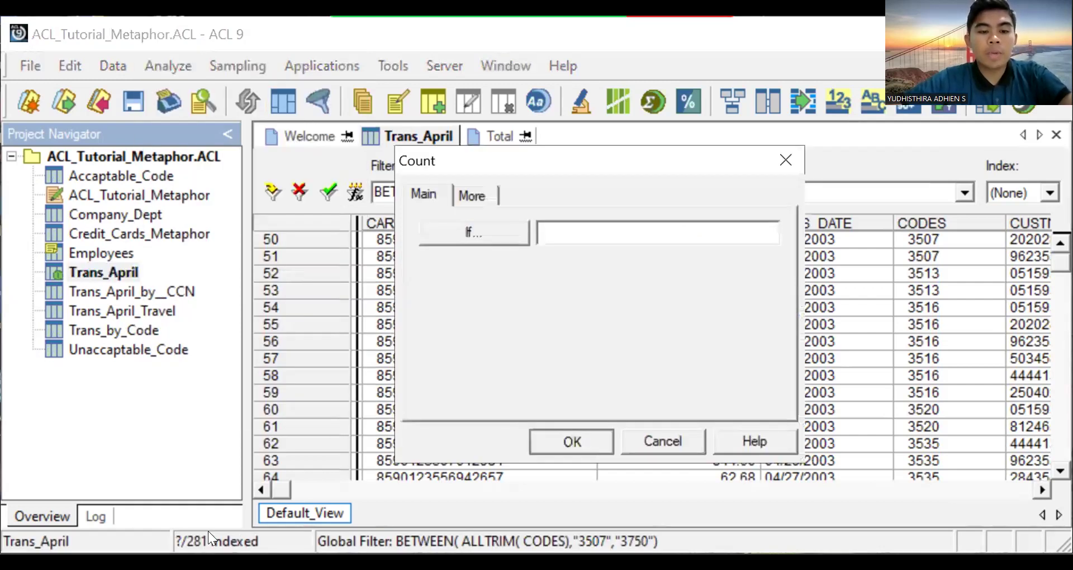
{"action": "key", "text": "Return"}
{"action": "left_click", "coordinate": [172, 68]}
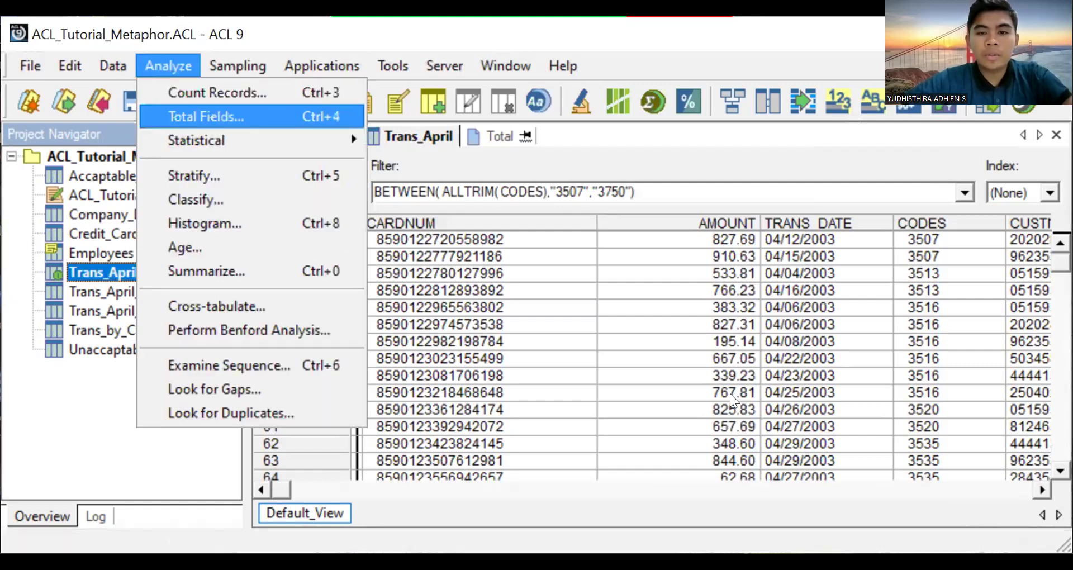
{"action": "key", "text": "Return"}
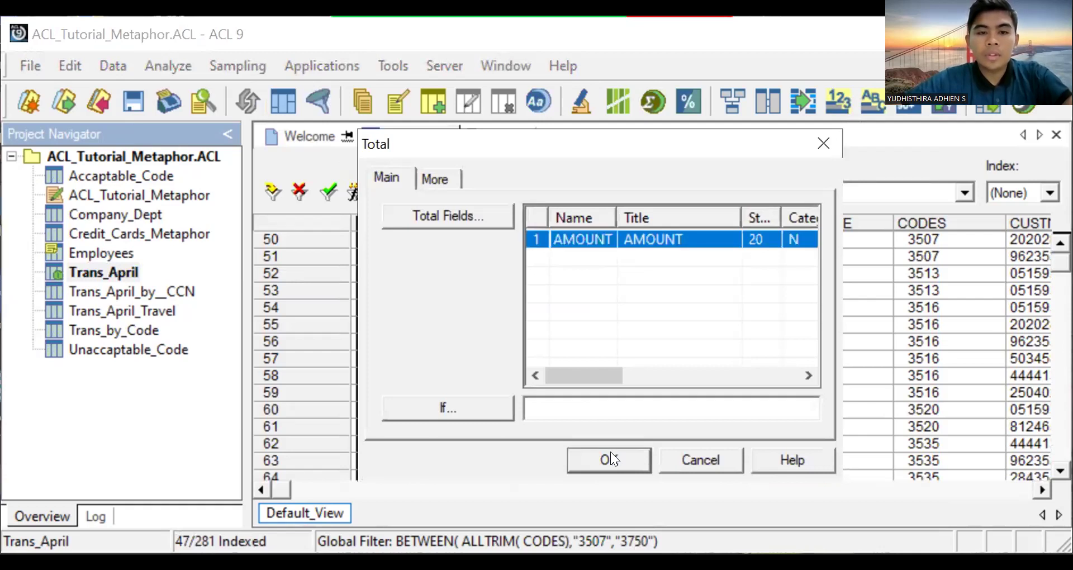
{"action": "key", "text": "Return"}
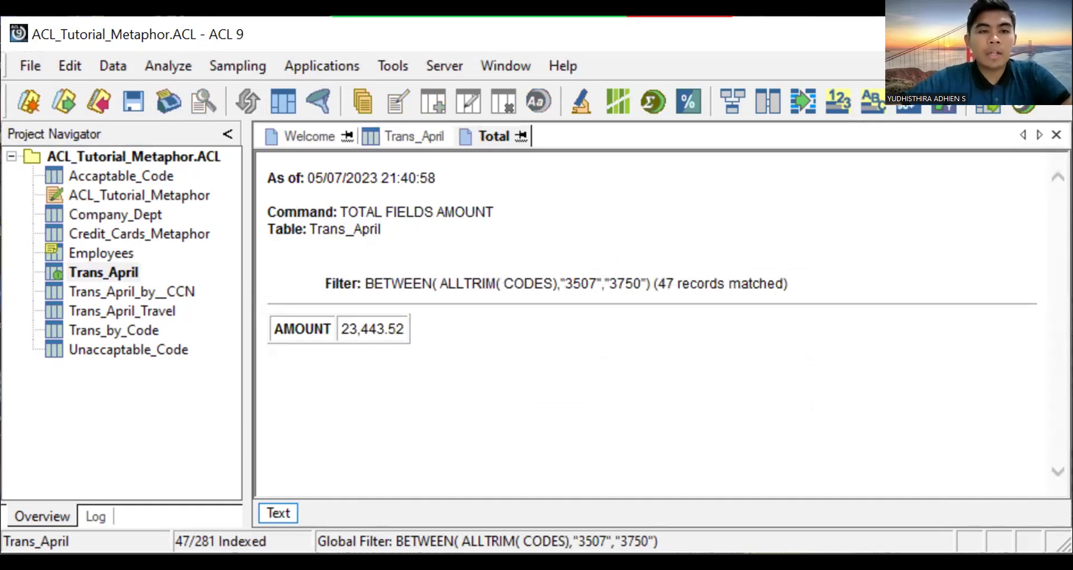
{"action": "double_click", "coordinate": [128, 272]}
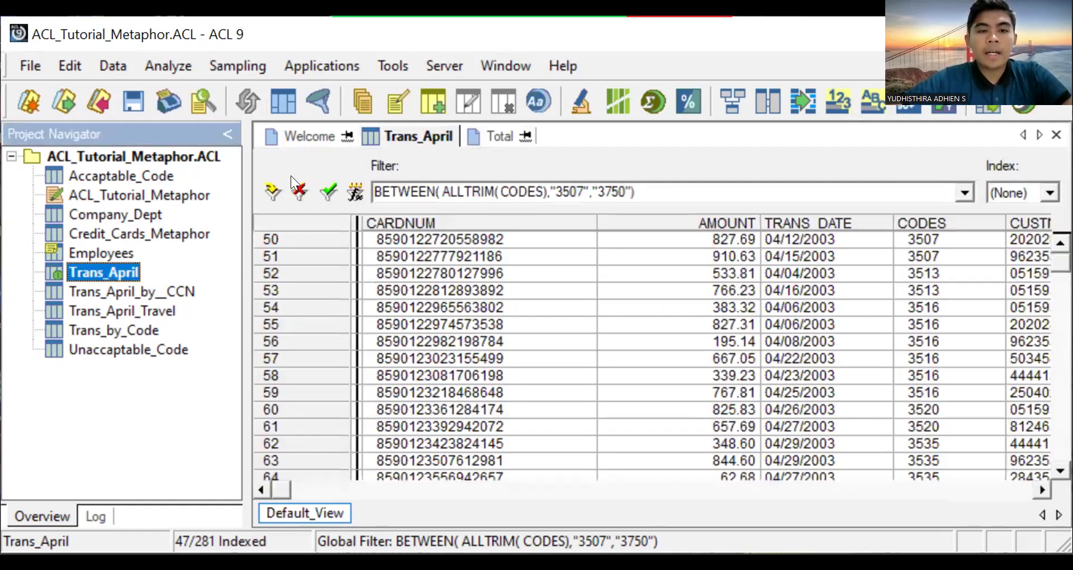
{"action": "left_click", "coordinate": [299, 191]}
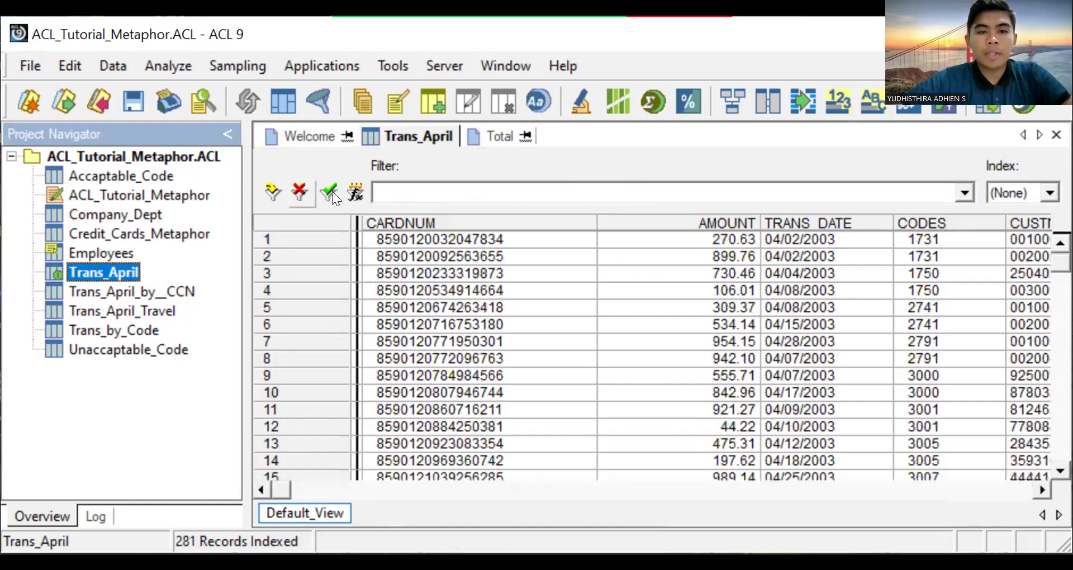
- Enter and apply the filter BETWEEN(ALLTRIM(CODES),"3352","3242")
{"action": "left_click", "coordinate": [363, 191]}
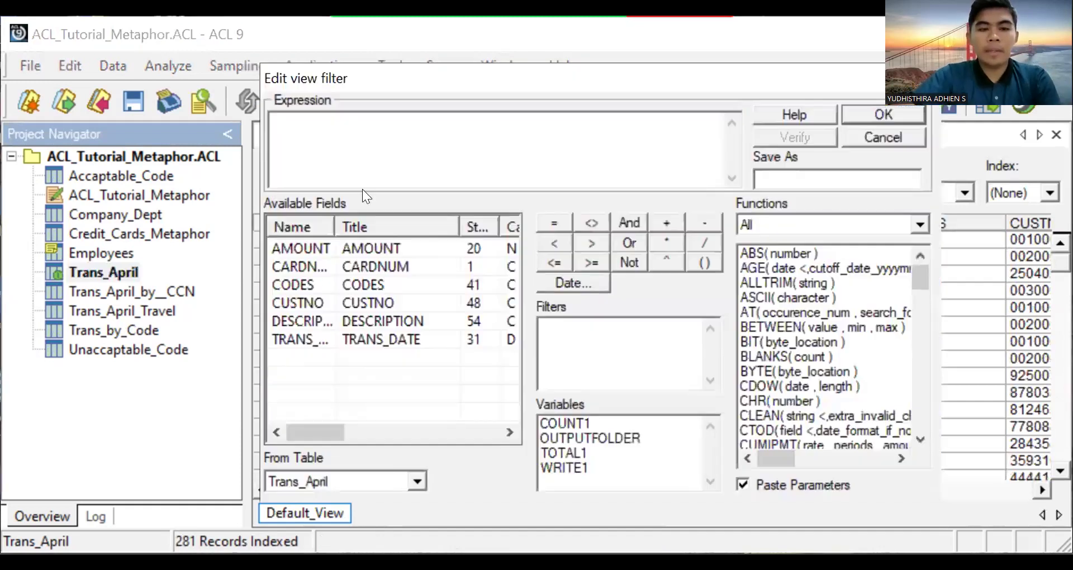
{"action": "type", "text": "B"}
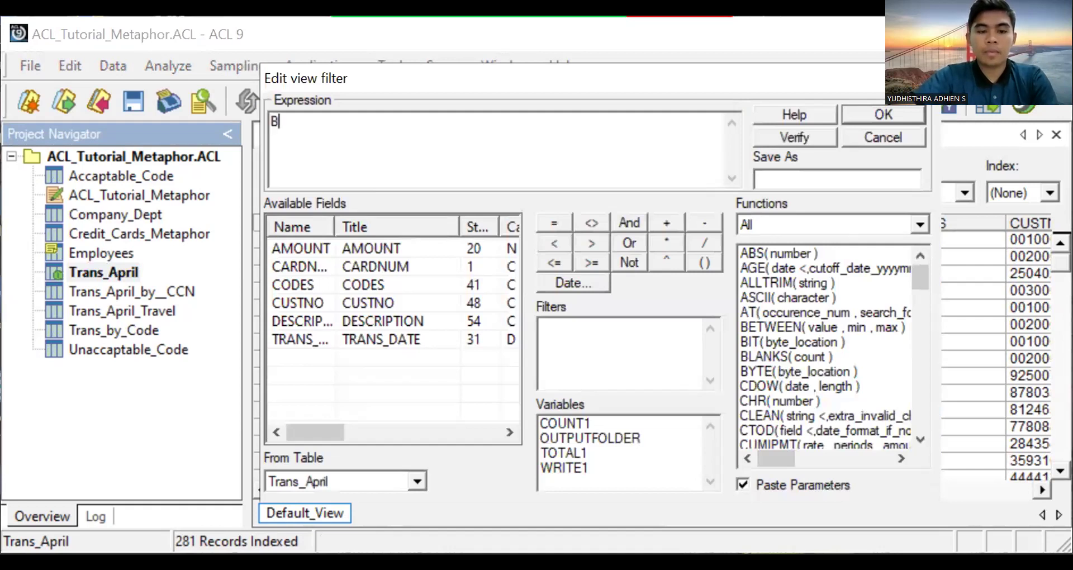
{"action": "type", "text": "ETWEEN"}
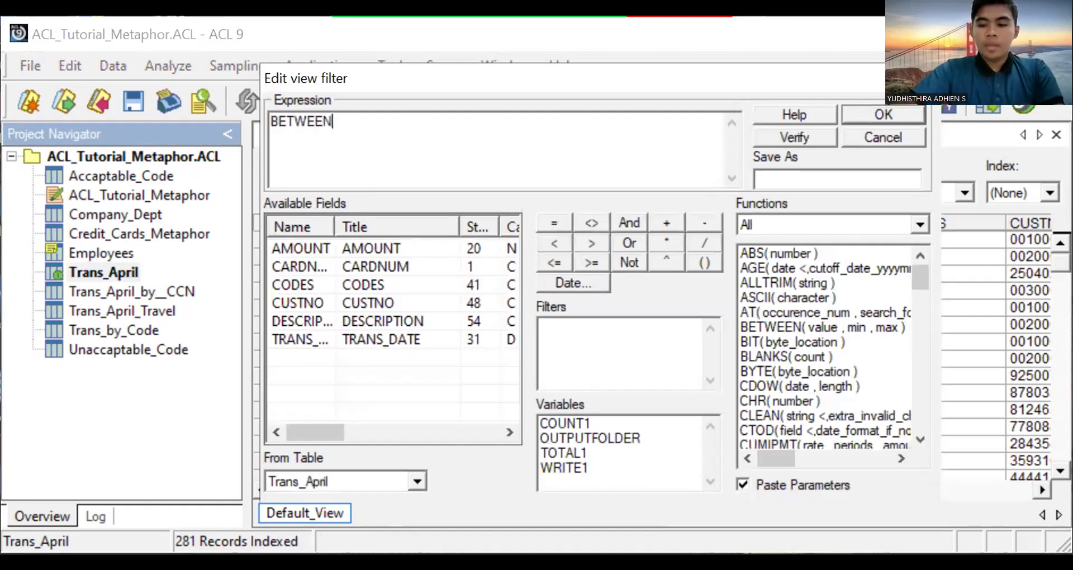
{"action": "left_click", "coordinate": [703, 260]}
{"action": "type", "text": "ALLTRIM"}
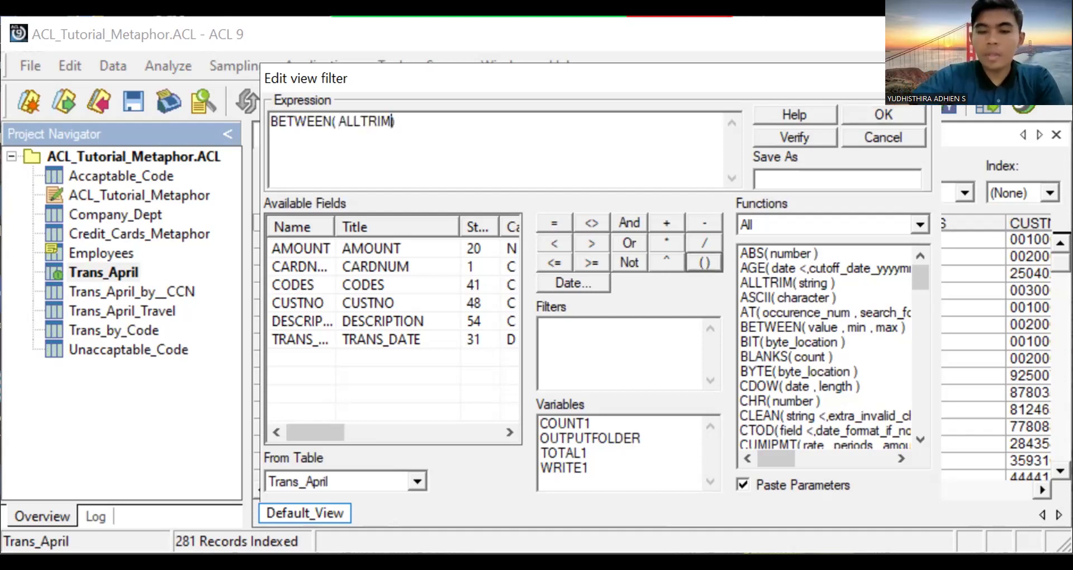
{"action": "left_click", "coordinate": [702, 261]}
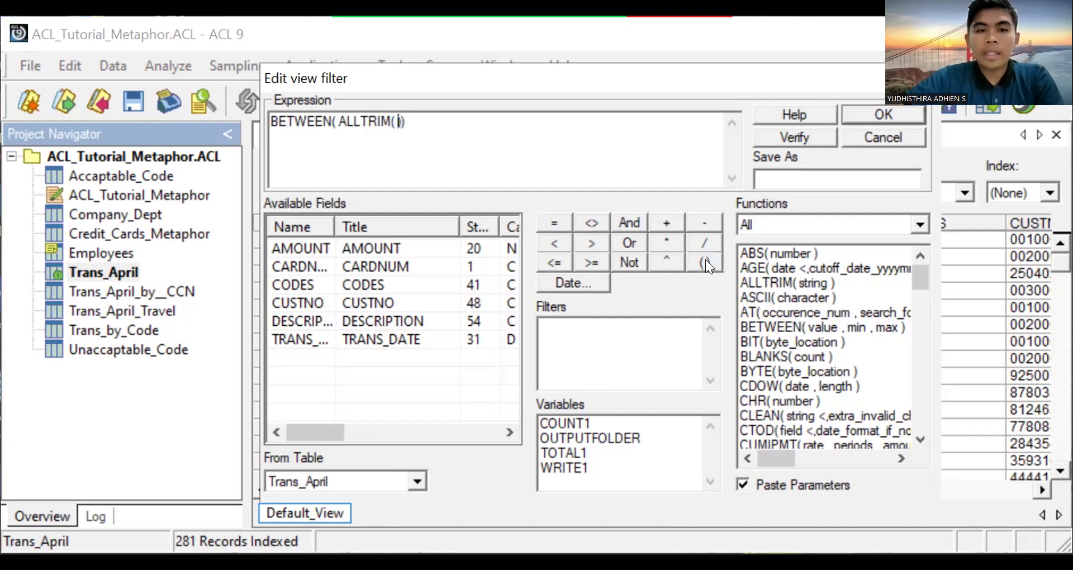
{"action": "double_click", "coordinate": [368, 284]}
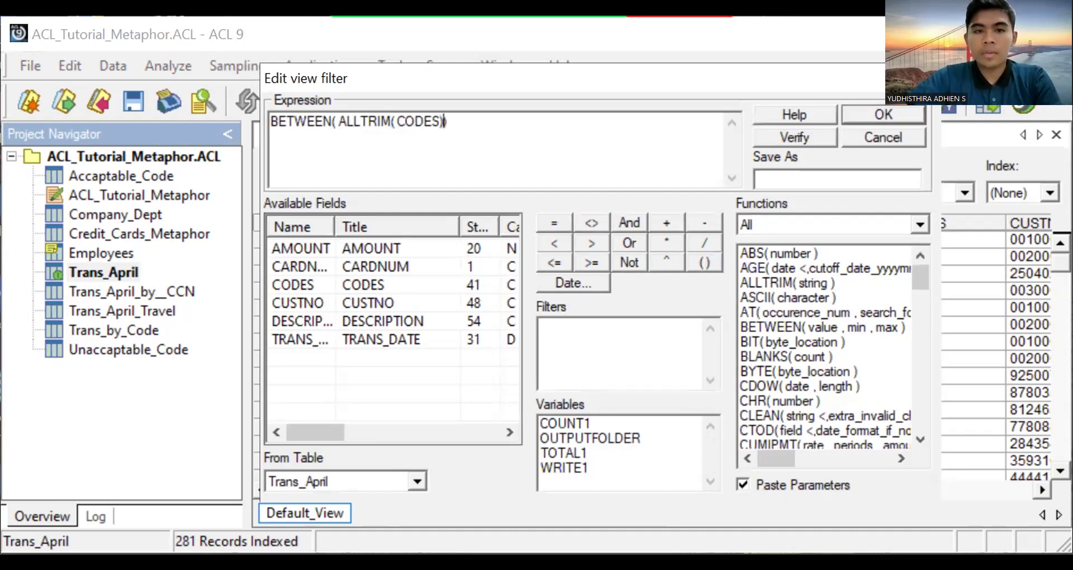
{"action": "left_click", "coordinate": [443, 122]}
{"action": "type", "text": "\""}
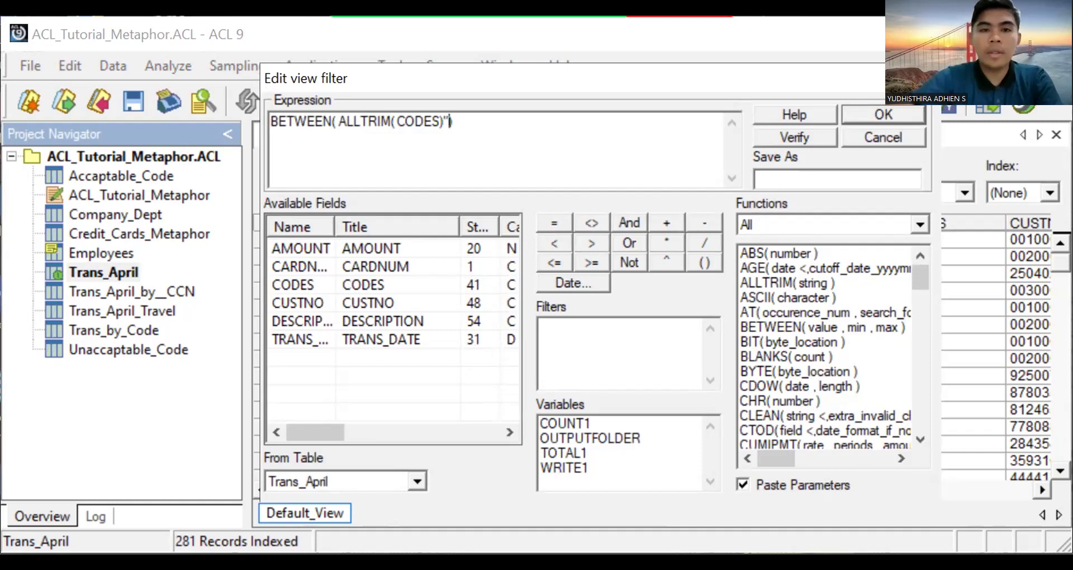
{"action": "left_click", "coordinate": [445, 121]}
{"action": "type", "text": ",\""}
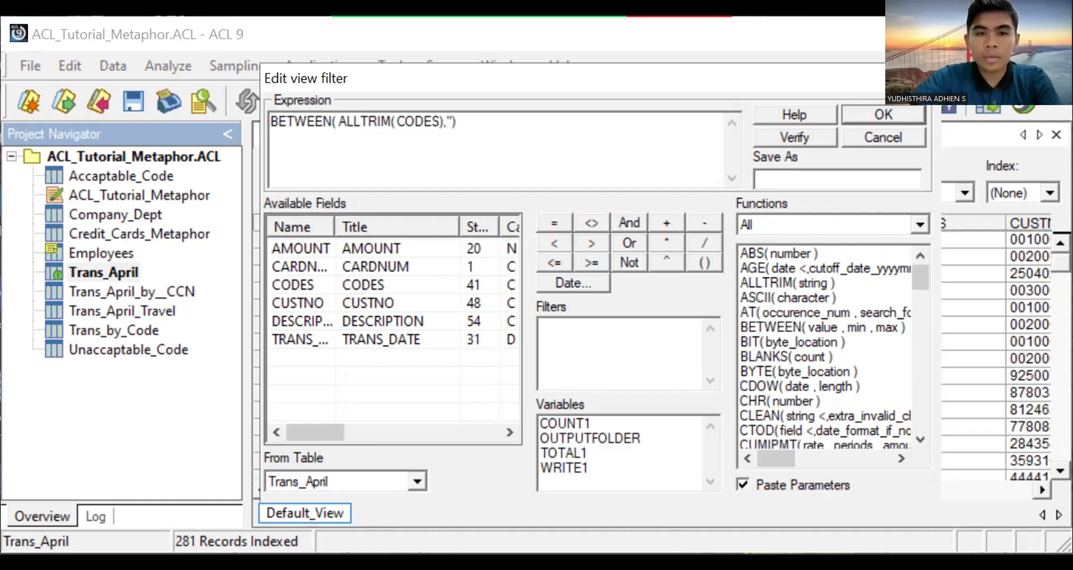
{"action": "type", "text": "3352"}
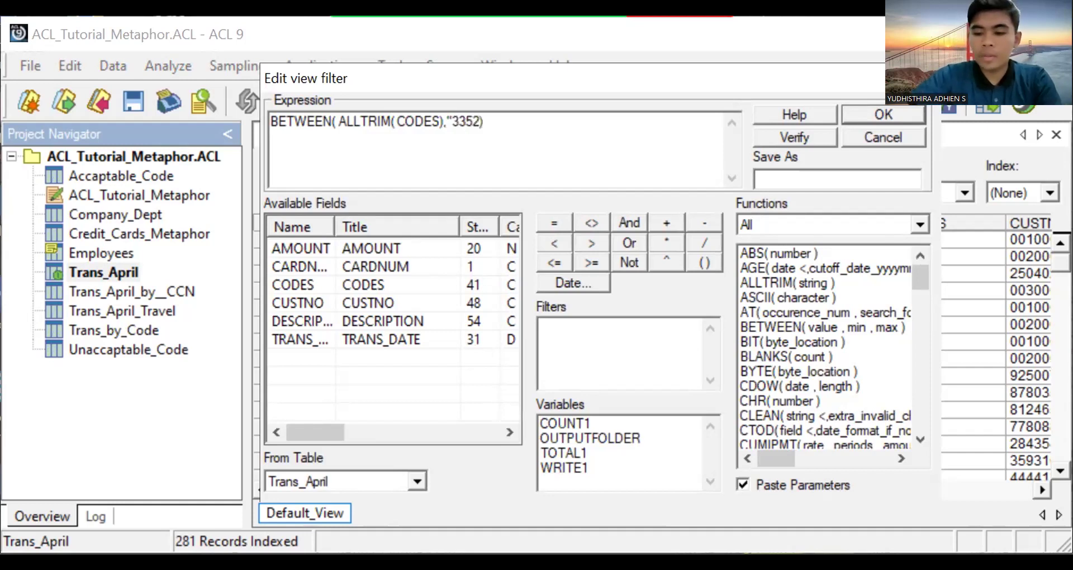
{"action": "type", "text": "\","}
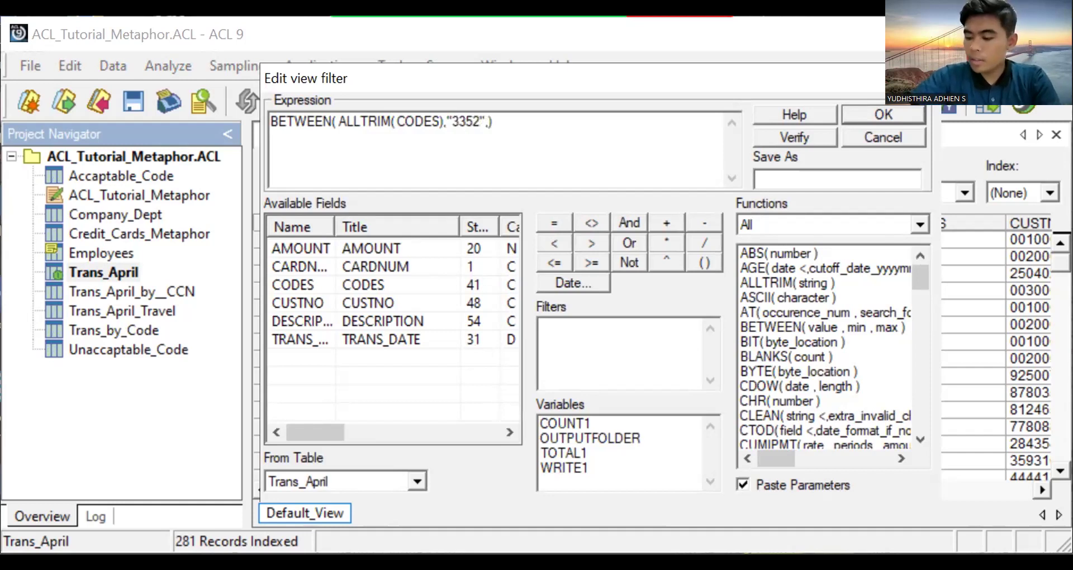
{"action": "type", "text": "\""}
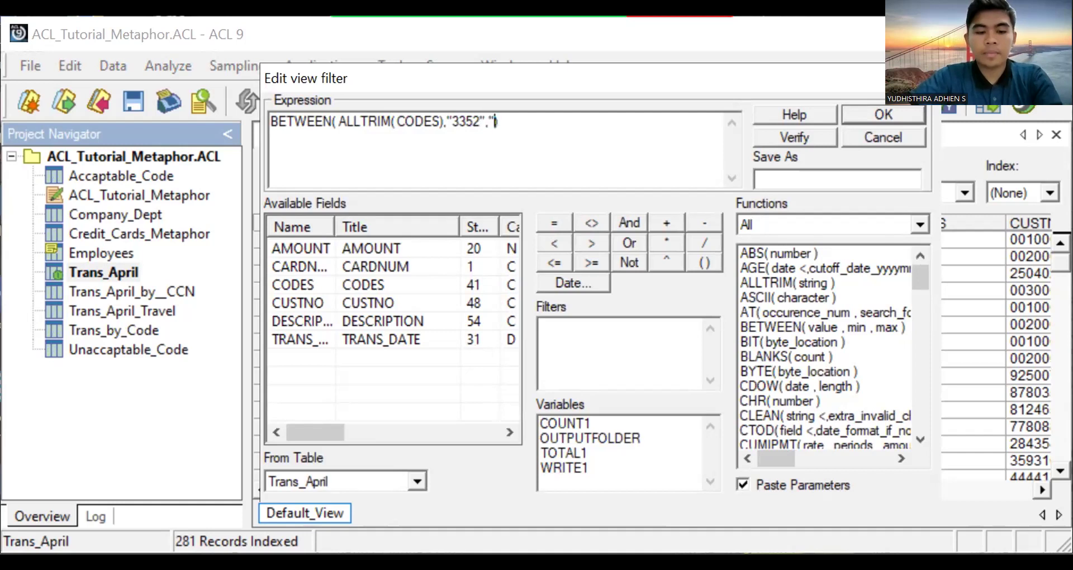
{"action": "type", "text": "3242"}
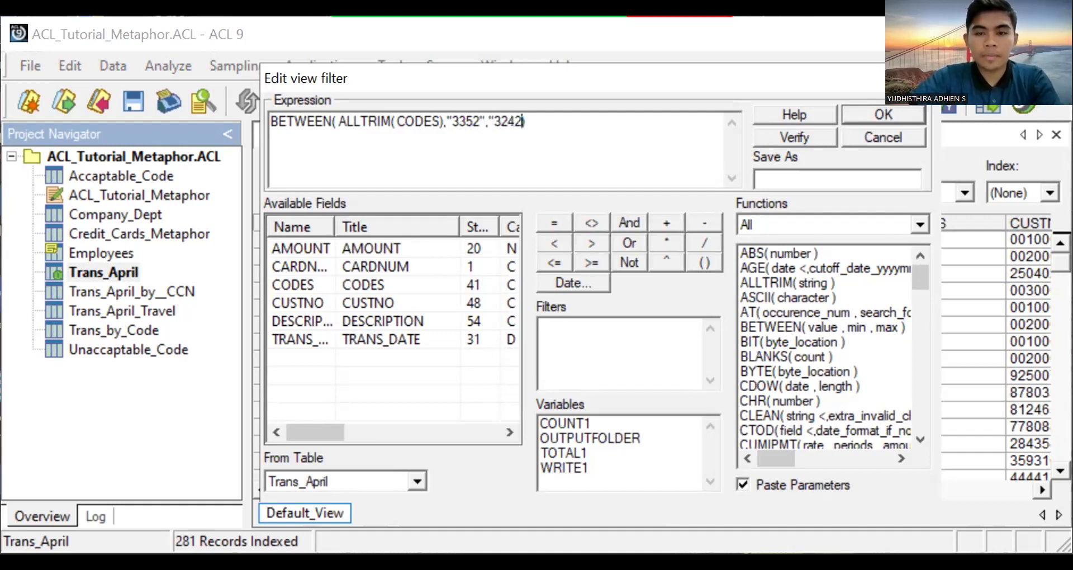
{"action": "type", "text": "\""}
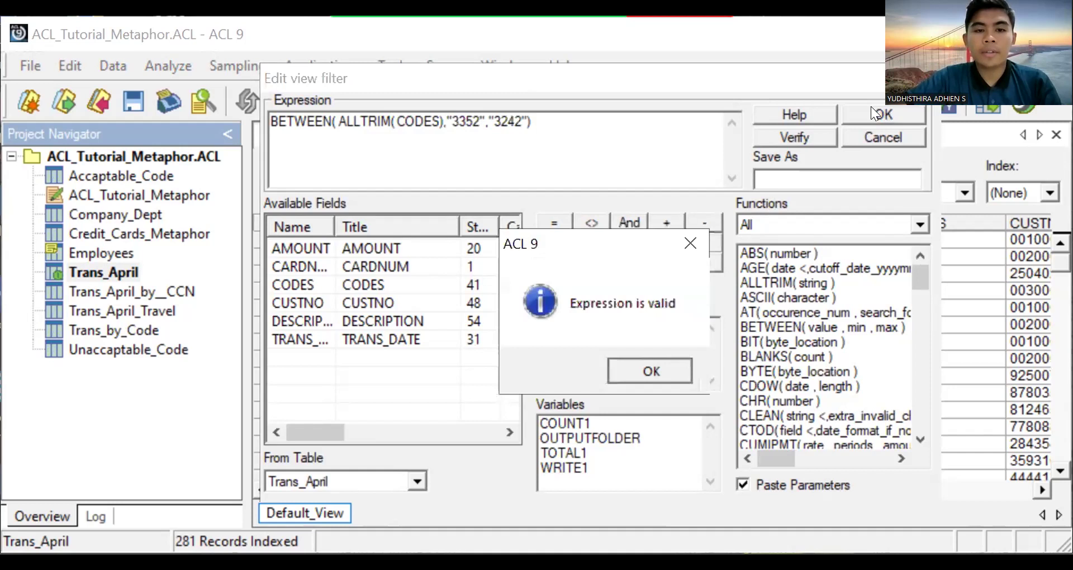
{"action": "key", "text": "Return"}
{"action": "key", "text": "Return"}
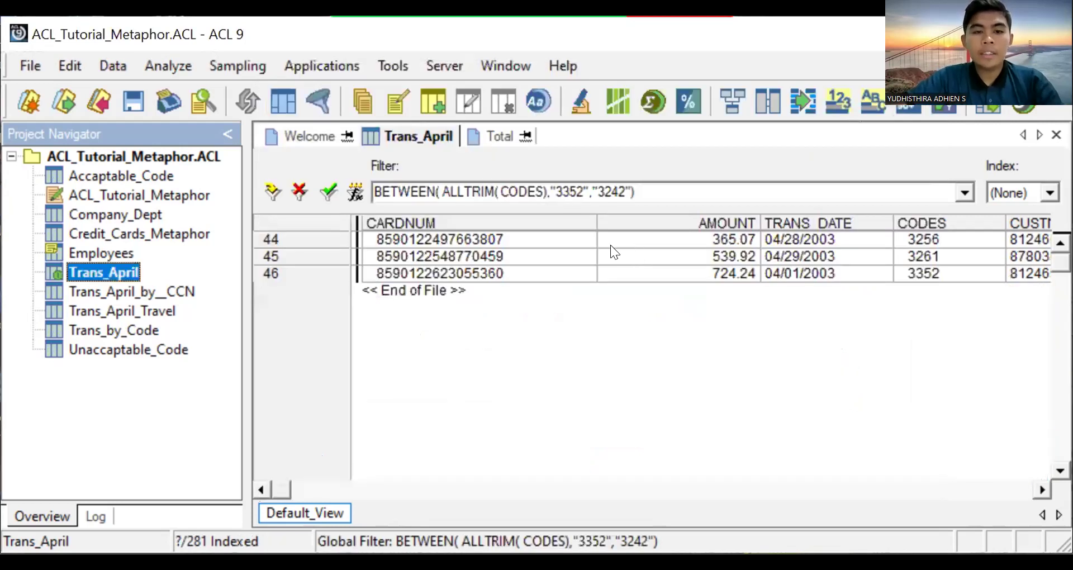
- Total AMOUNT for the three filtered records, getting 1,629.23, then reopen Trans_April
{"action": "left_click", "coordinate": [607, 240]}
{"action": "left_click", "coordinate": [552, 296]}
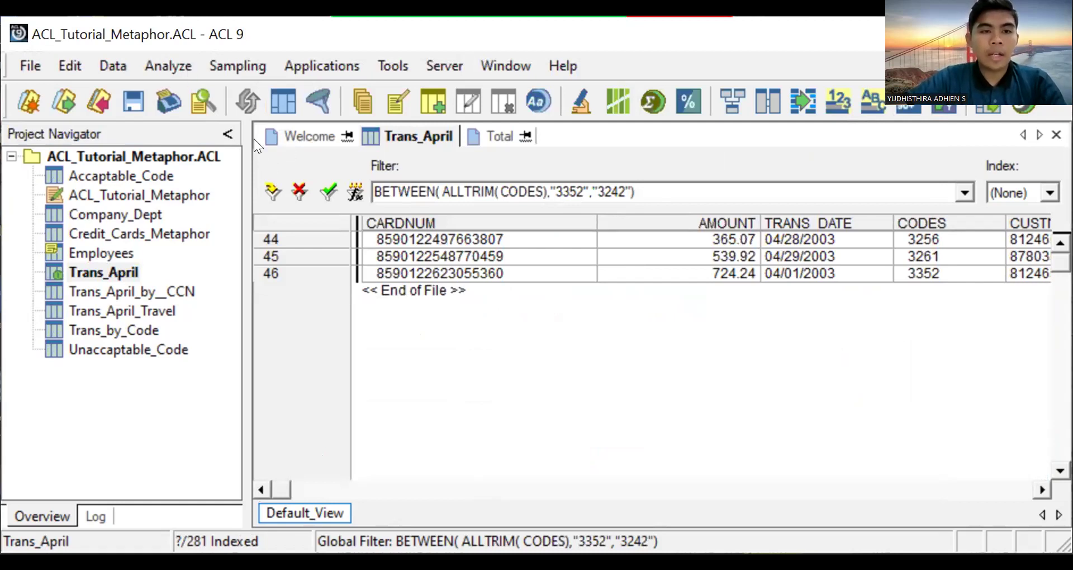
{"action": "key", "text": "alt+a"}
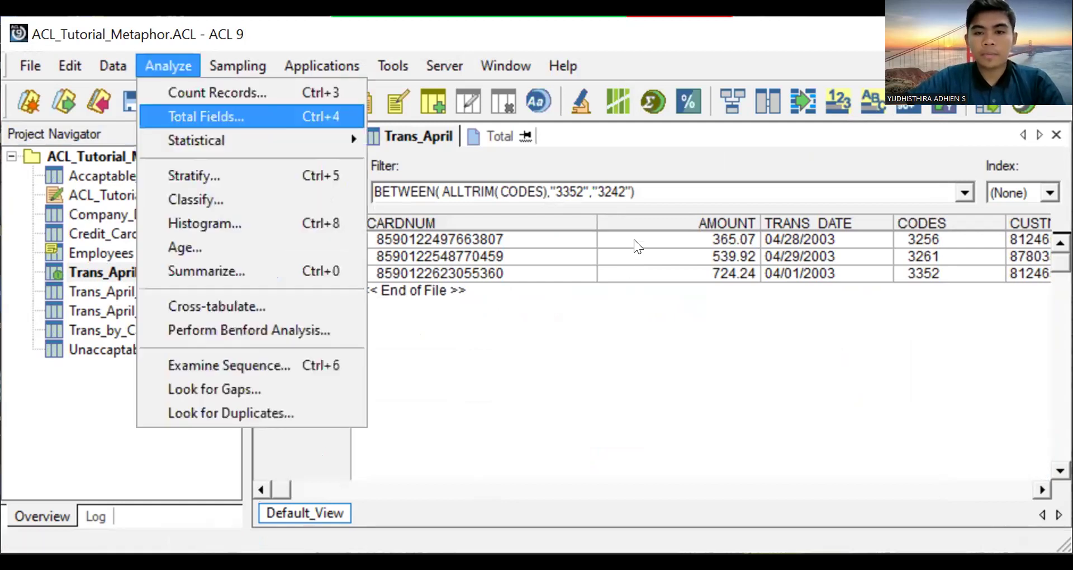
{"action": "key", "text": "Return"}
{"action": "left_click", "coordinate": [620, 455]}
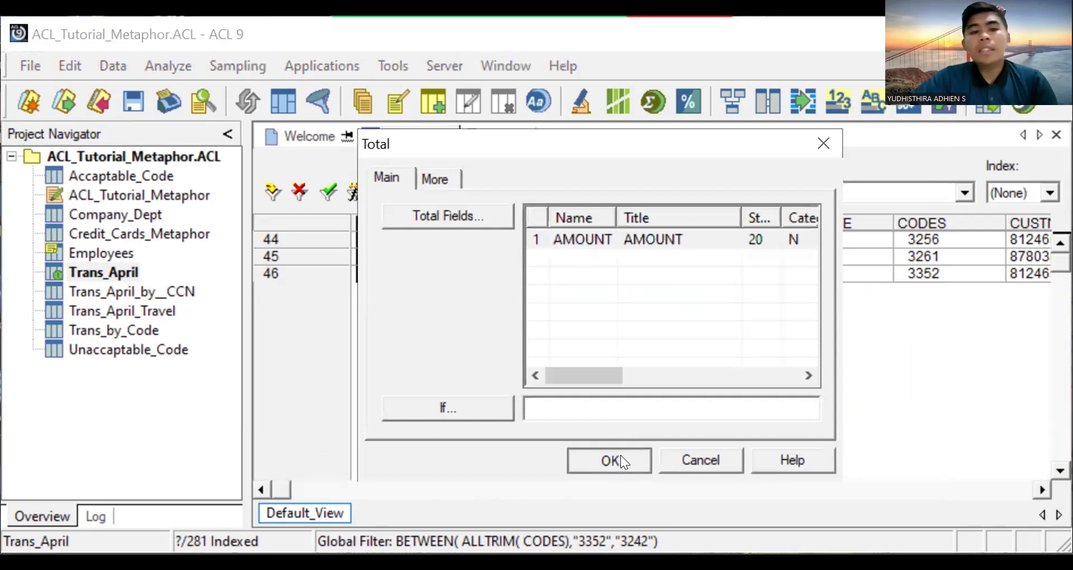
{"action": "left_click", "coordinate": [620, 461]}
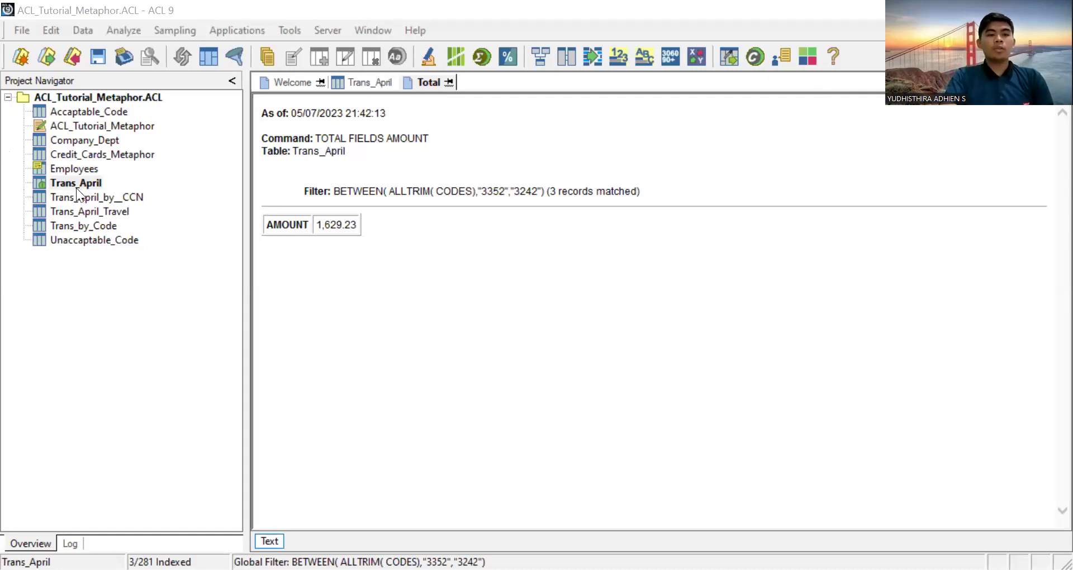
{"action": "double_click", "coordinate": [93, 182]}
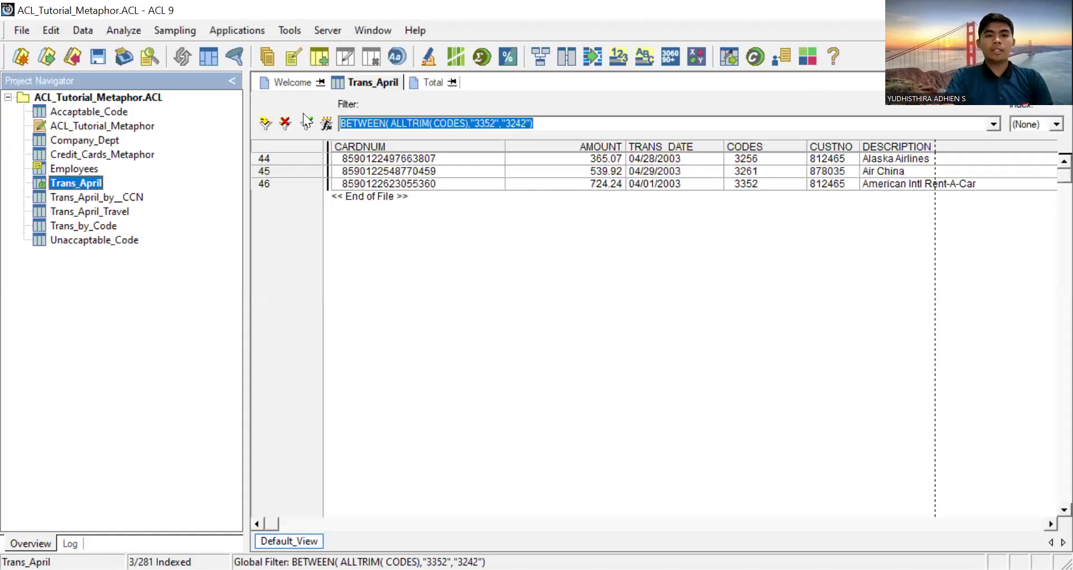
- Remove the filter and inspect the CUSTNO and CODES values, including code 3005 in row 13
{"action": "left_click", "coordinate": [286, 124]}
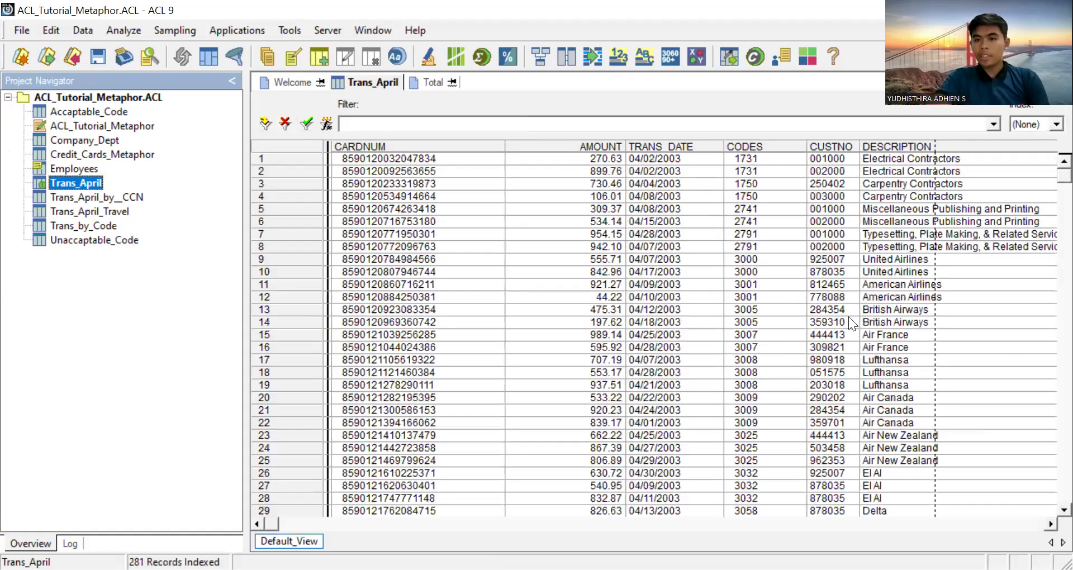
{"action": "left_click", "coordinate": [830, 309]}
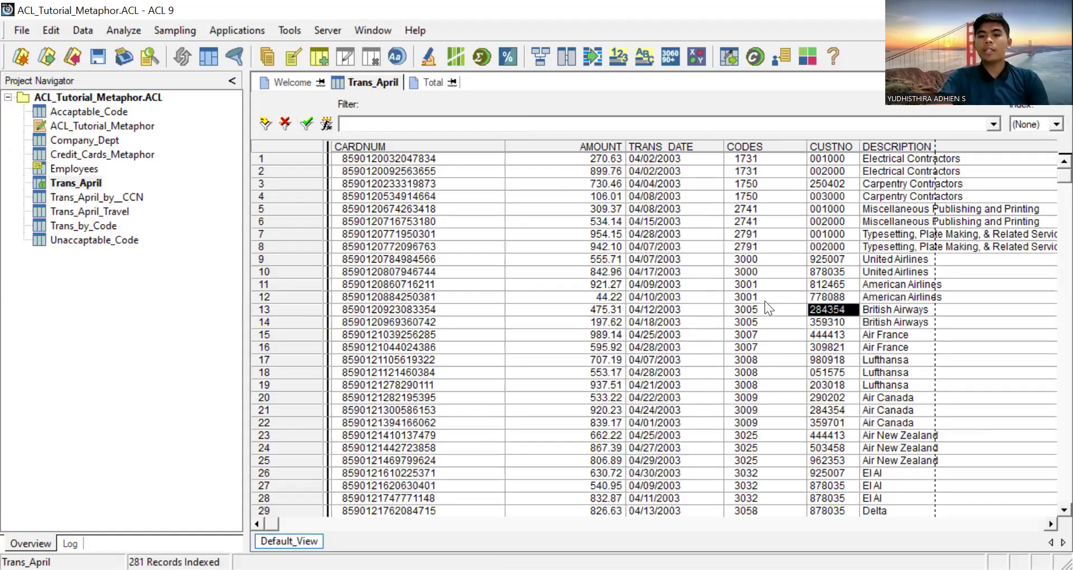
{"action": "left_click", "coordinate": [765, 301]}
{"action": "left_click", "coordinate": [759, 310]}
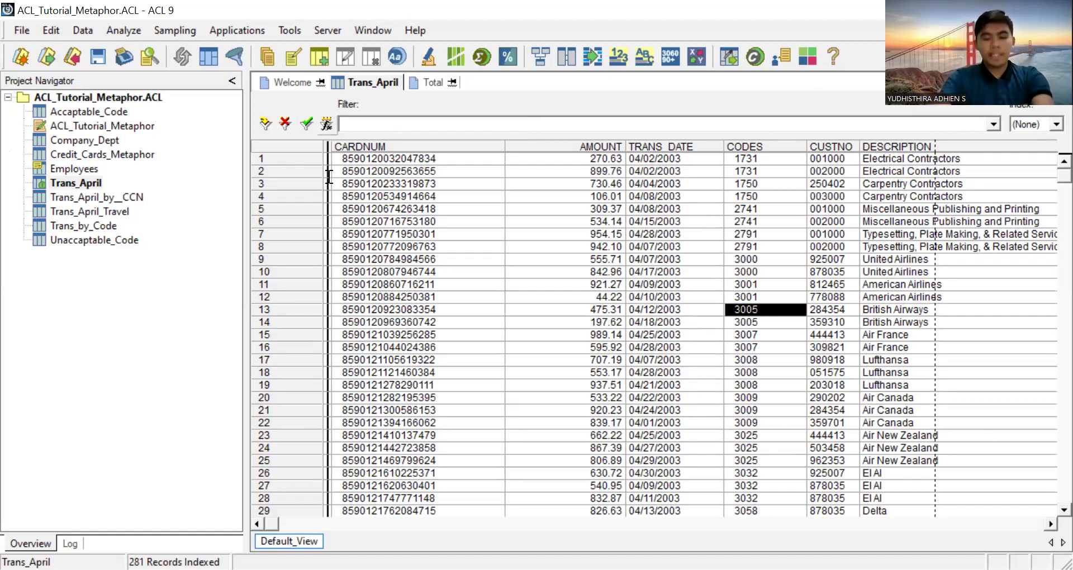
- Start a new filter expression with the MATCH function
{"action": "type", "text": "m"}
{"action": "key", "text": "BackSpace"}
{"action": "type", "text": "MATCH"}
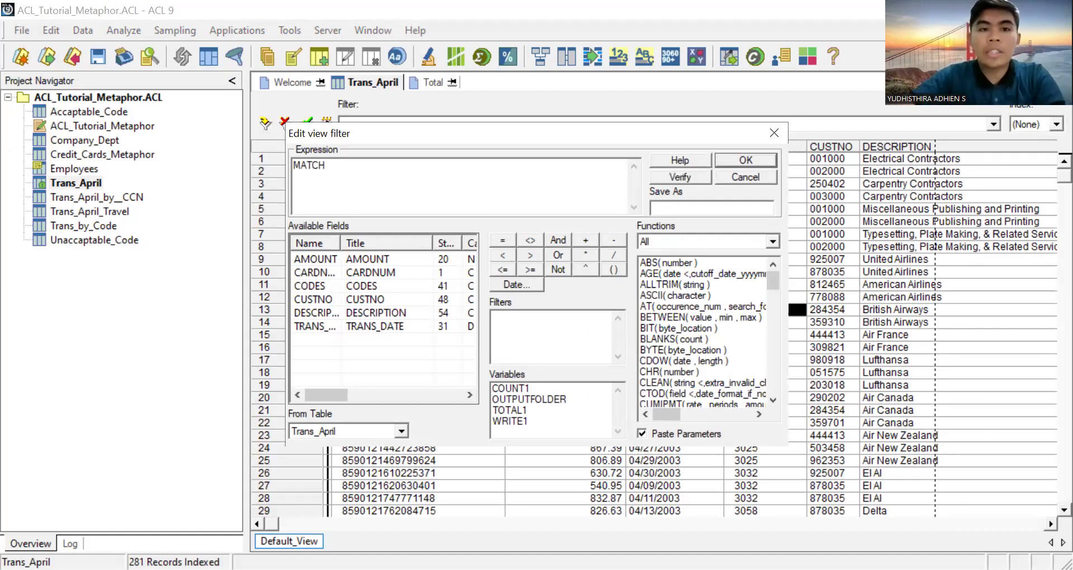
- Complete MATCH(ALLTRIM(CODES),"3005"), verify it, and apply the filter
{"action": "left_click", "coordinate": [620, 270]}
{"action": "type", "text": "ALLTRIM( ))"}
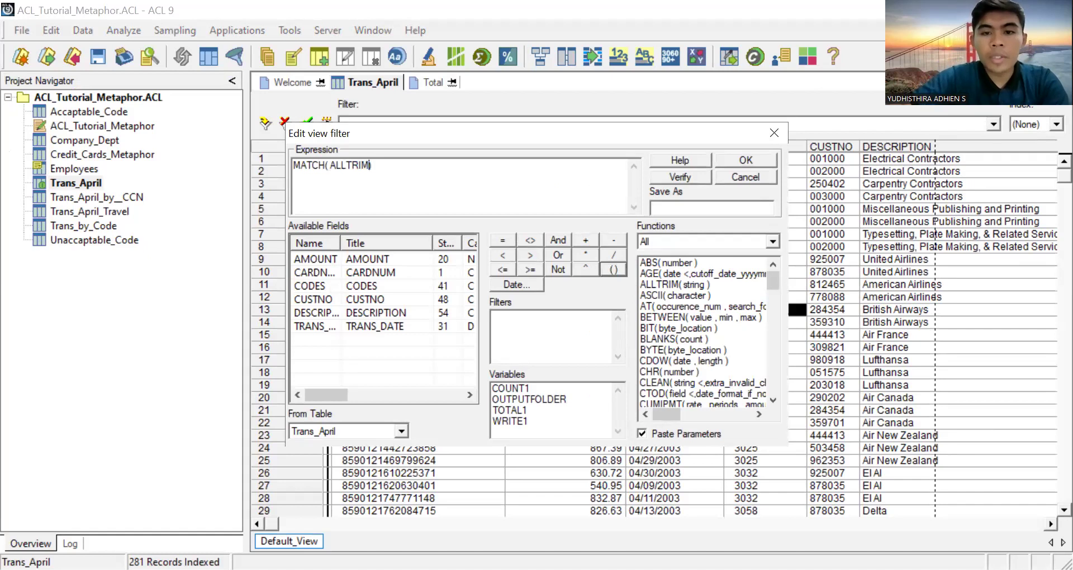
{"action": "double_click", "coordinate": [353, 286]}
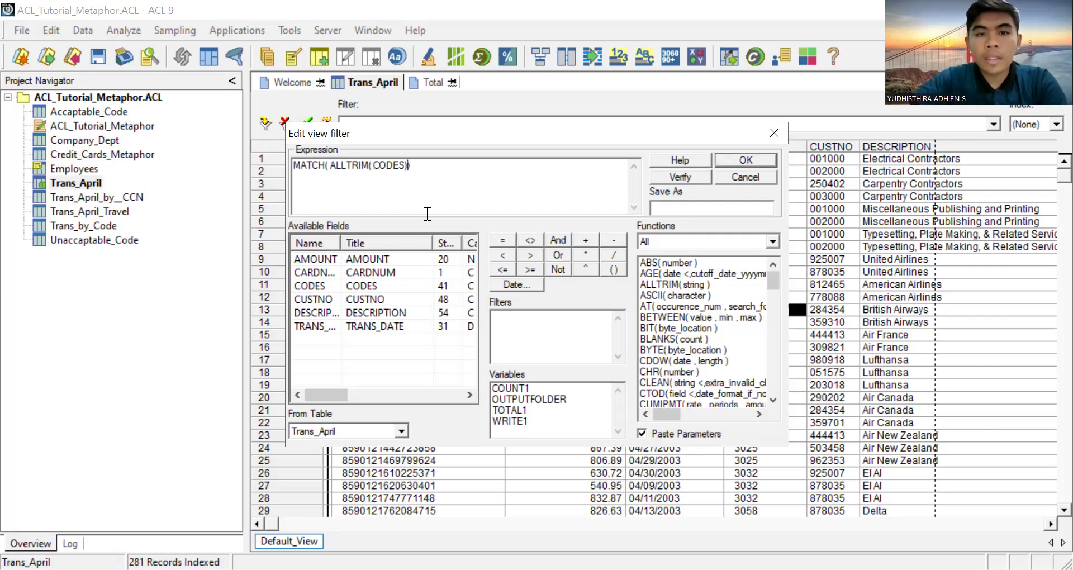
{"action": "type", "text": ",\"3005"}
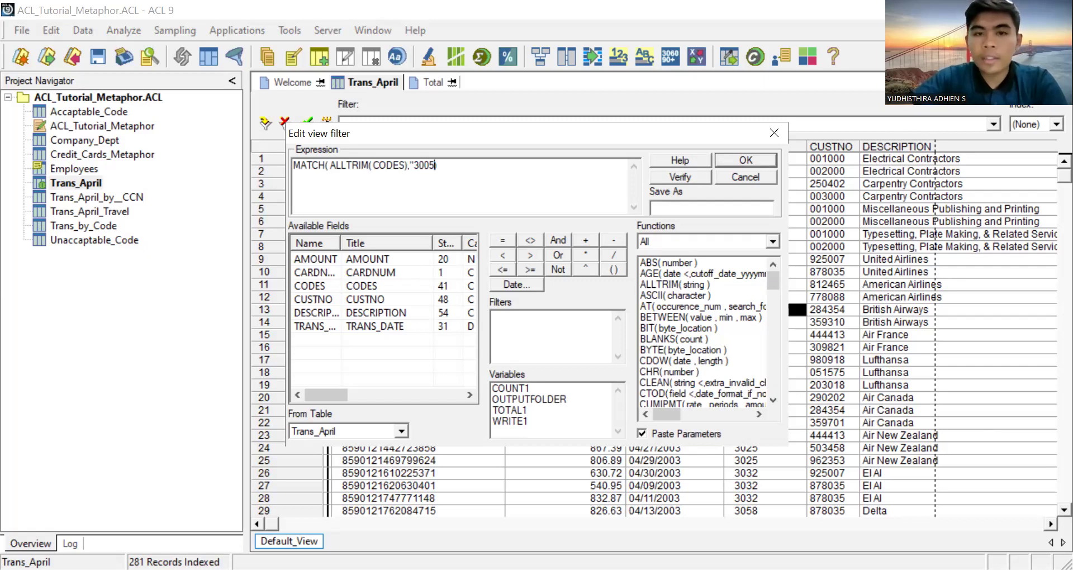
{"action": "type", "text": "\""}
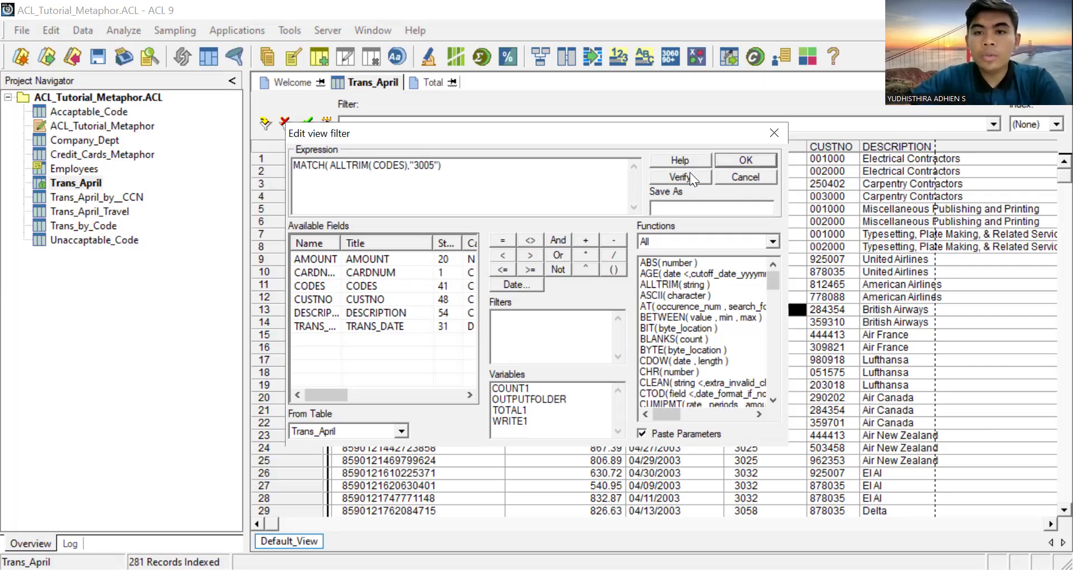
{"action": "left_click", "coordinate": [581, 341]}
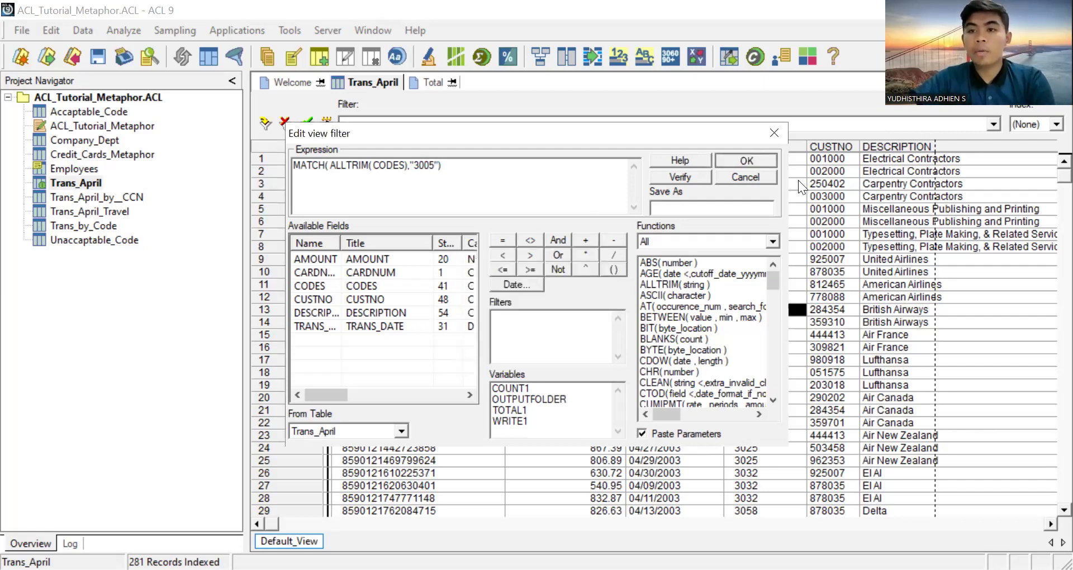
{"action": "key", "text": "Return"}
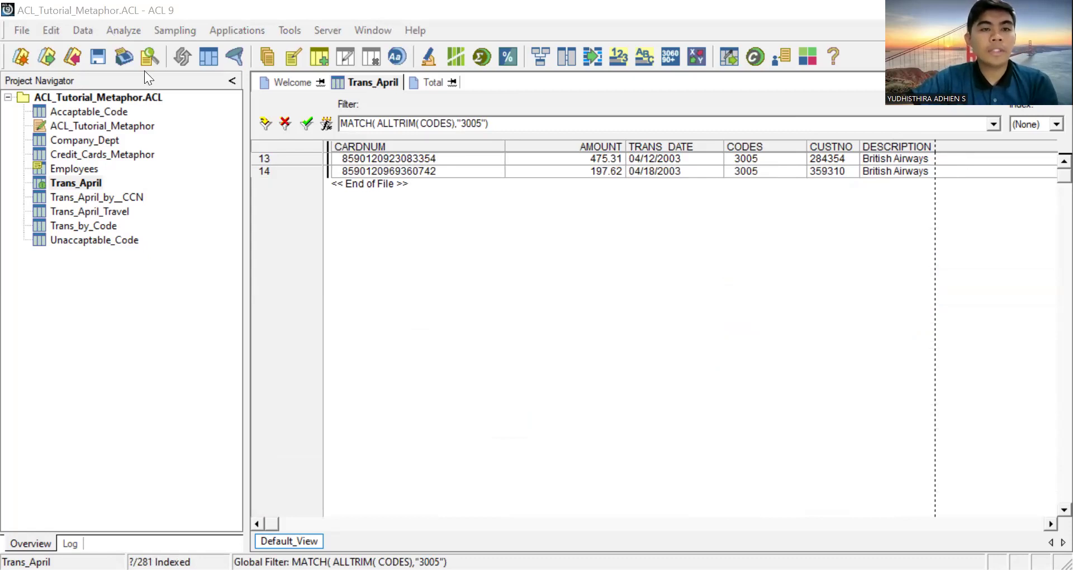
- Total the AMOUNT field for the two code-3005 records
{"action": "key", "text": "alt+a"}
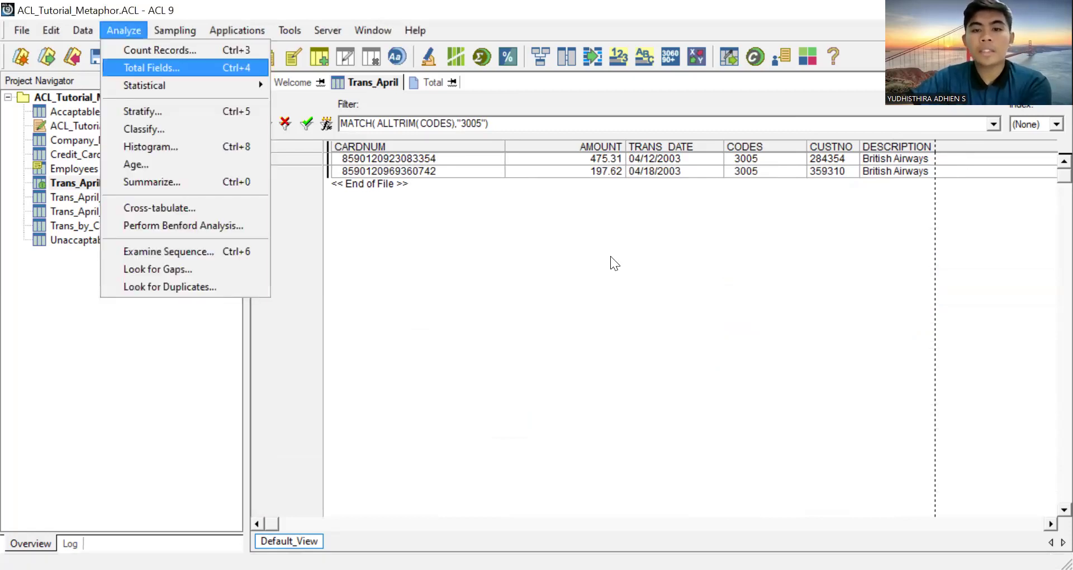
{"action": "key", "text": "Return"}
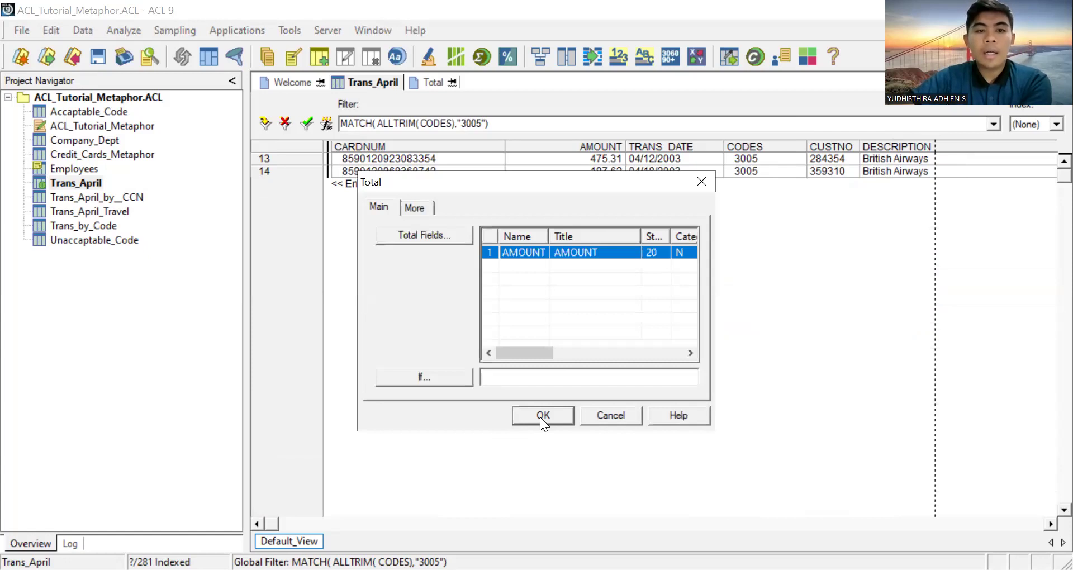
{"action": "key", "text": "Return"}
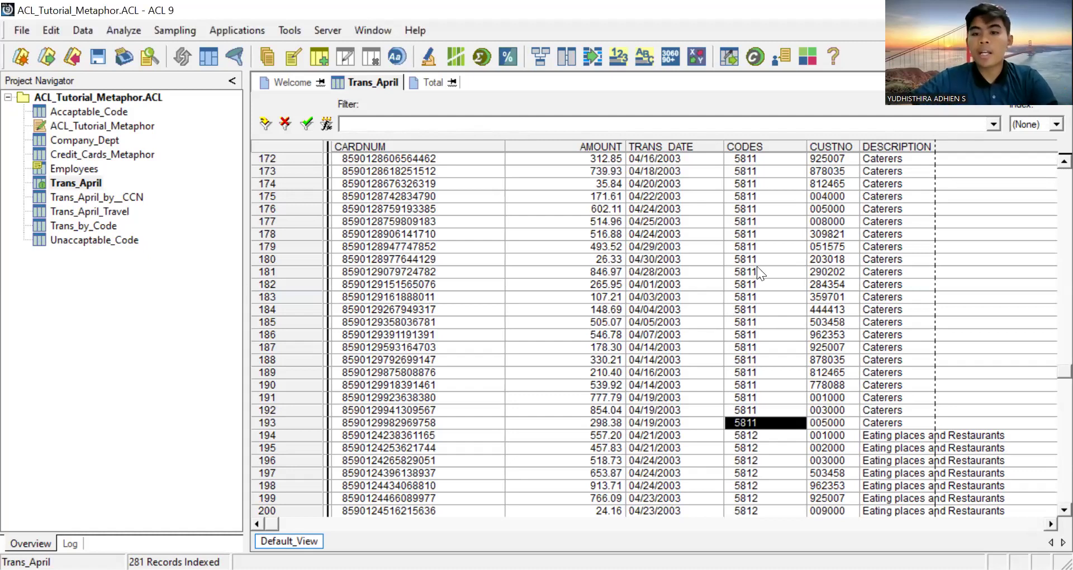
- Select a 5811 Caterers CODES cell and begin a new Trans_April view filter with MATCH
{"action": "left_click", "coordinate": [764, 309]}
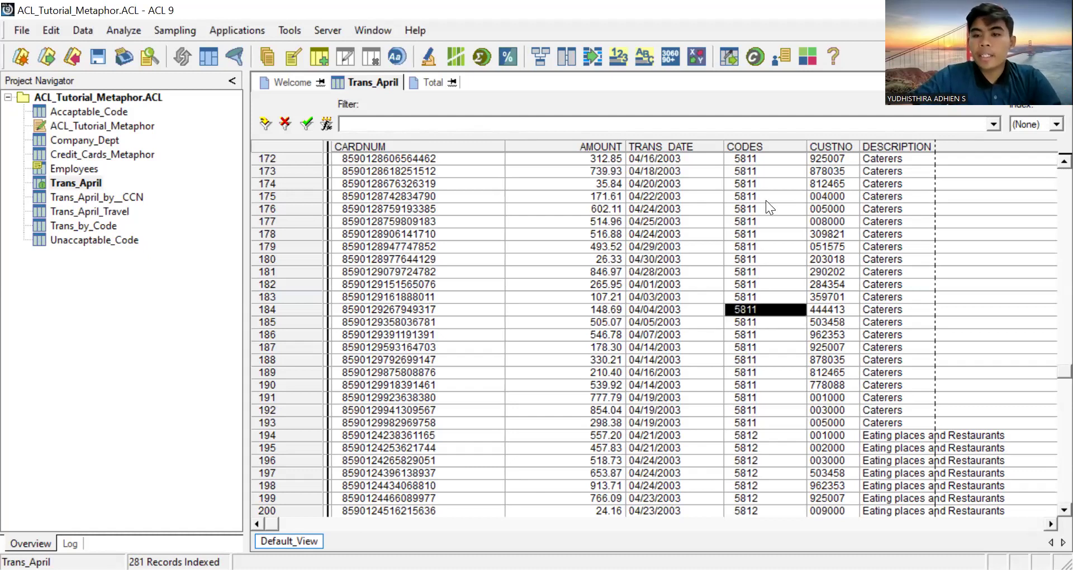
{"action": "left_click", "coordinate": [765, 197]}
{"action": "scroll", "coordinate": [765, 208], "scroll_direction": "up", "scroll_amount": 3}
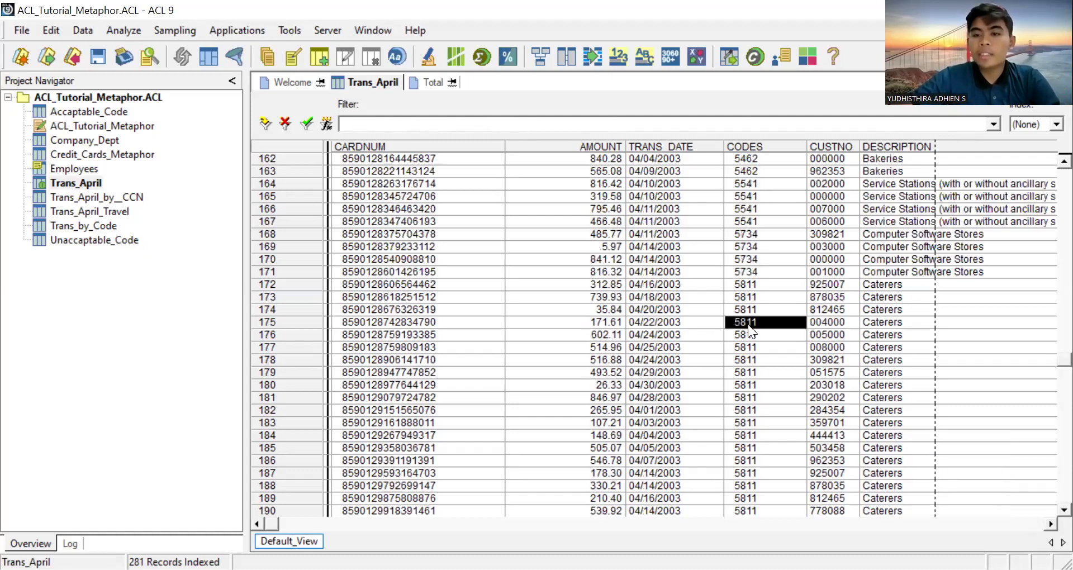
{"action": "left_click", "coordinate": [756, 282]}
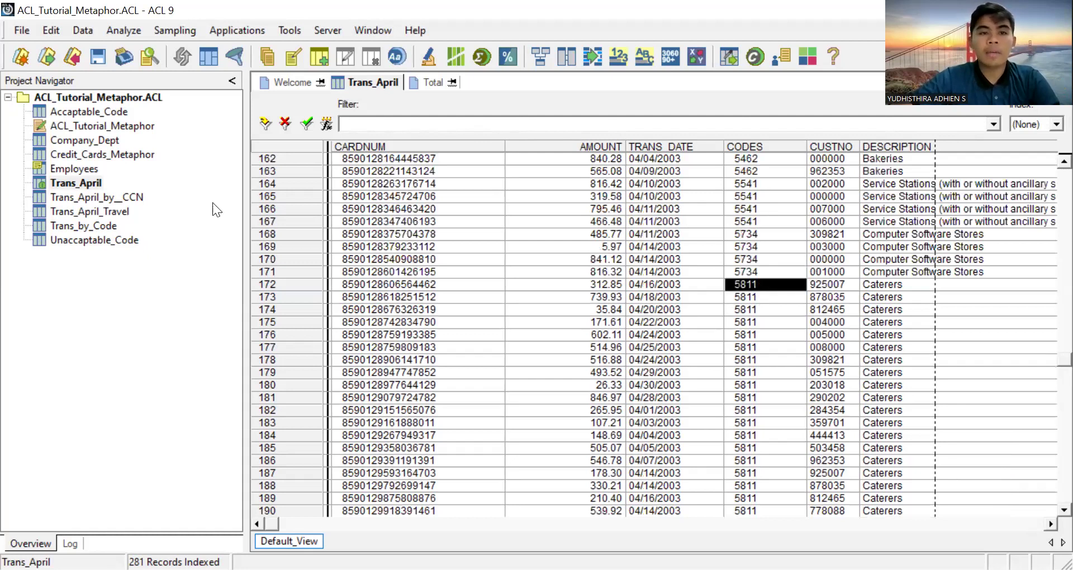
{"action": "left_click", "coordinate": [333, 128]}
{"action": "type", "text": "MATCH"}
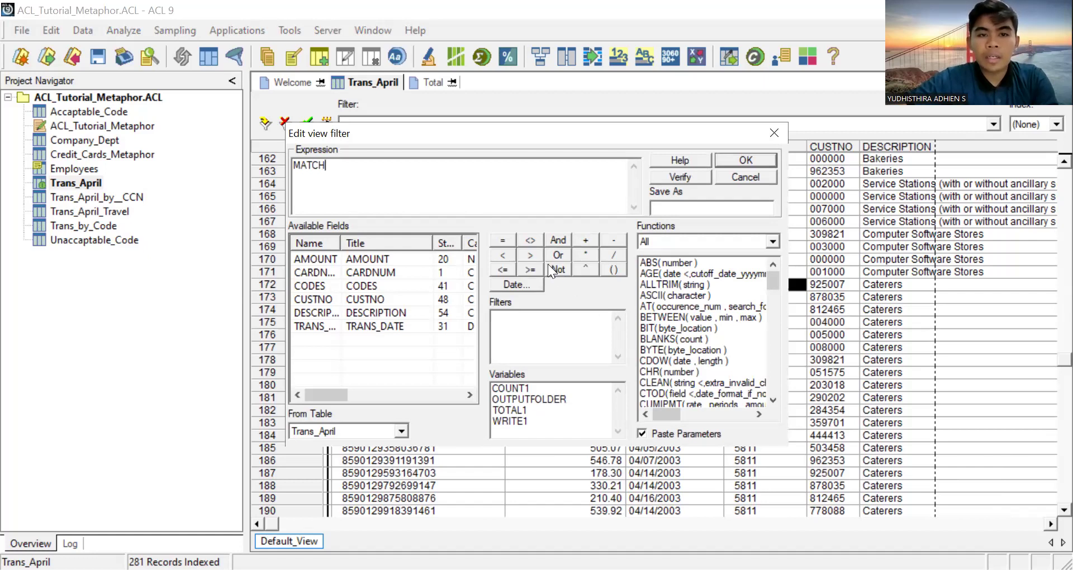
- Complete the filter as MATCH(ALLTRIM(CODES),"5811"), verify it, and apply it
{"action": "left_click", "coordinate": [614, 271]}
{"action": "type", "text": "ALLTRIM"}
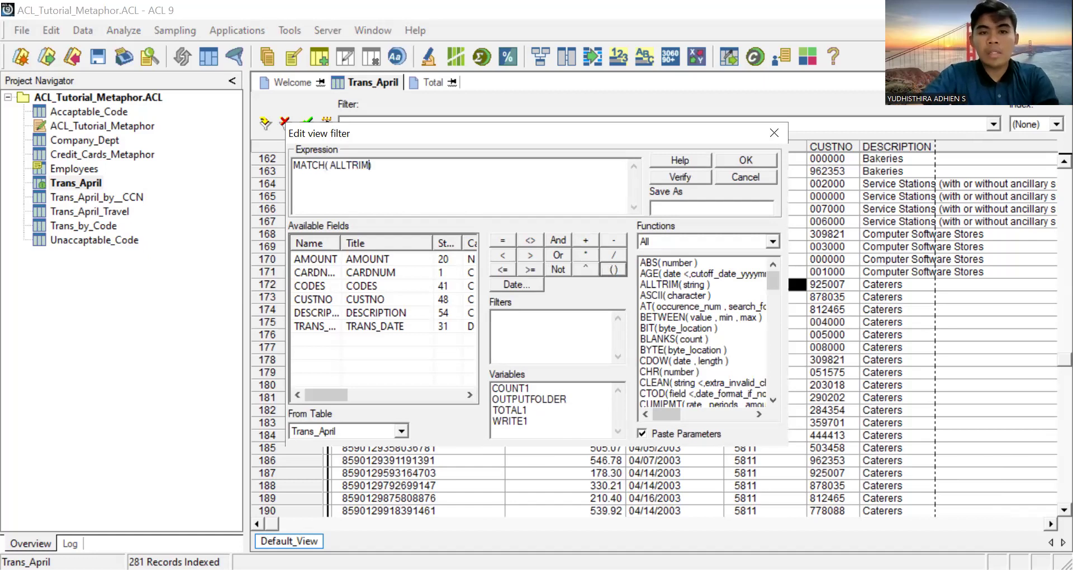
{"action": "left_click", "coordinate": [613, 270]}
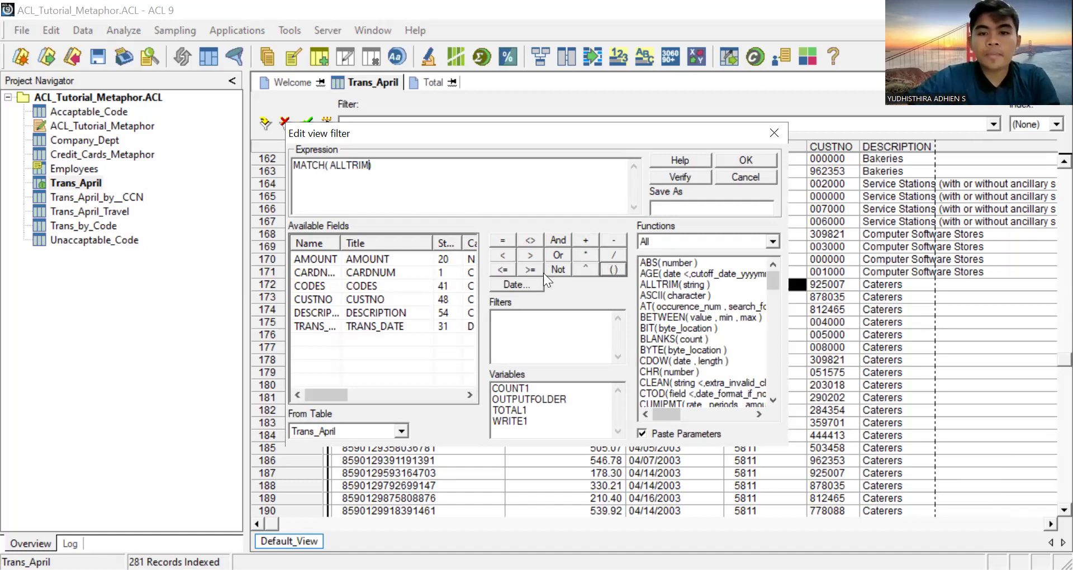
{"action": "left_click", "coordinate": [358, 285]}
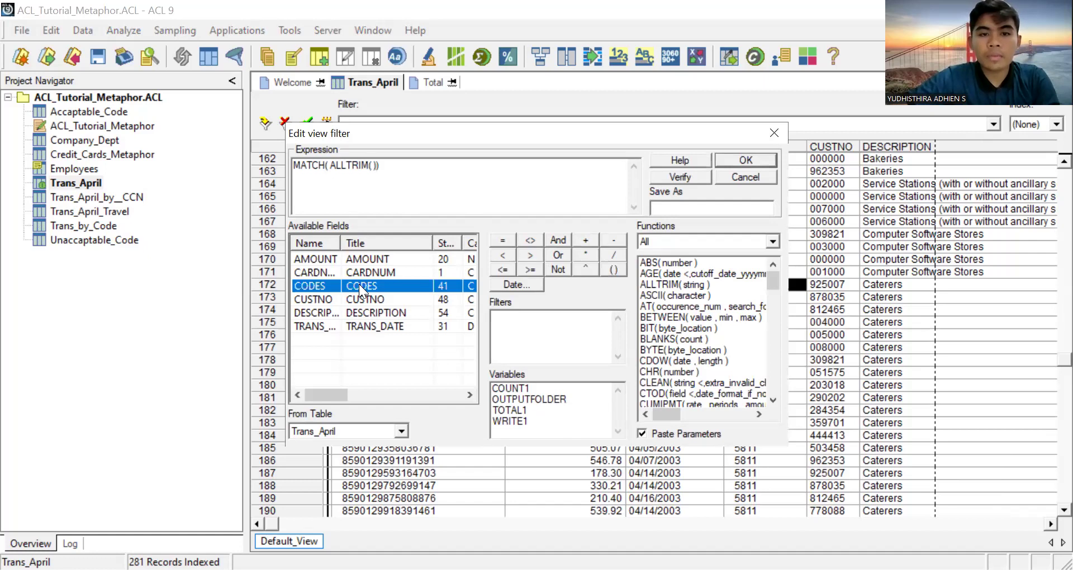
{"action": "double_click", "coordinate": [358, 284]}
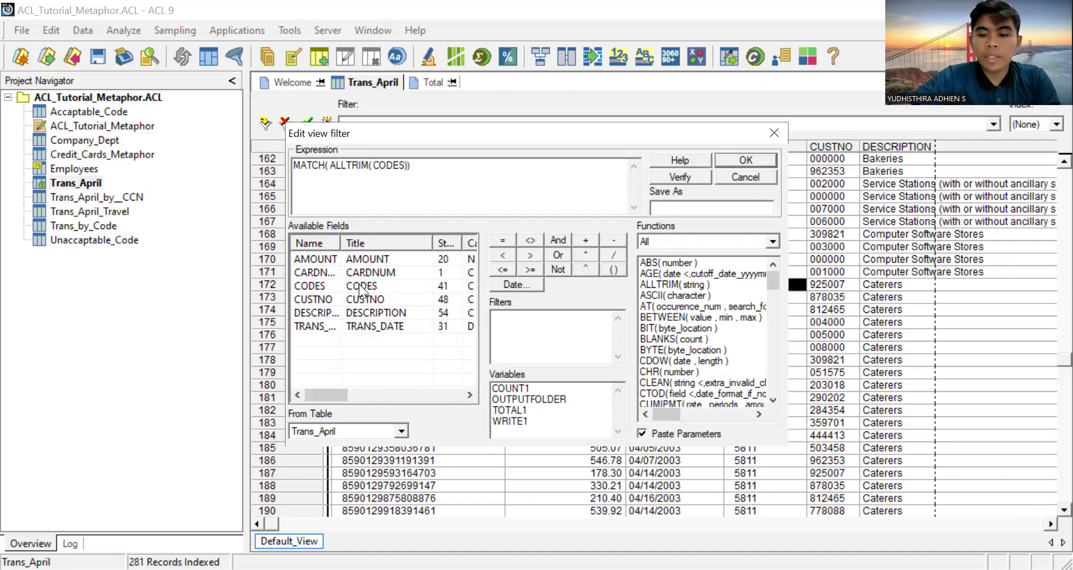
{"action": "type", "text": ",\""}
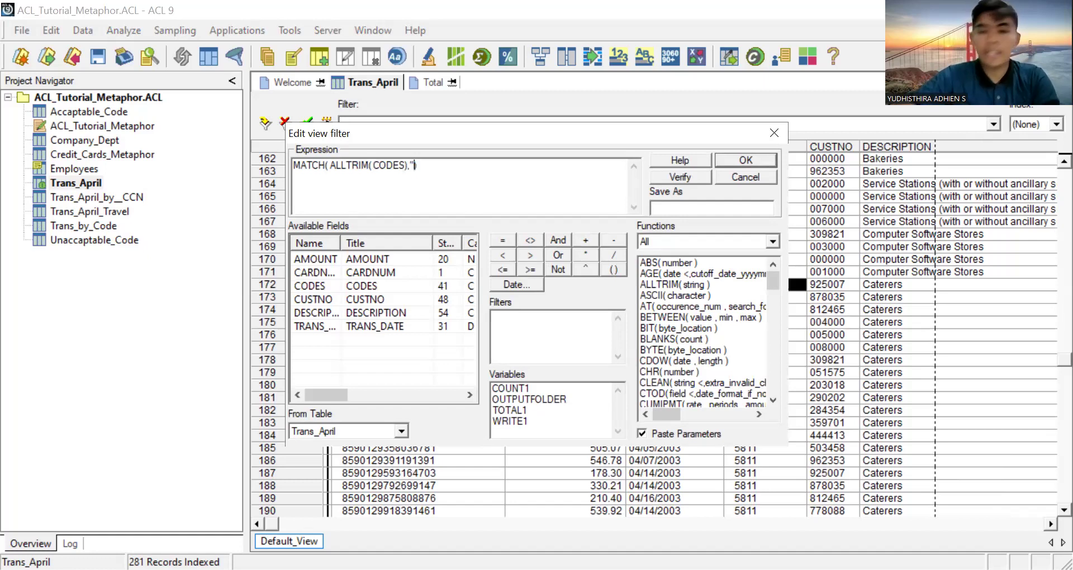
{"action": "type", "text": "5811\""}
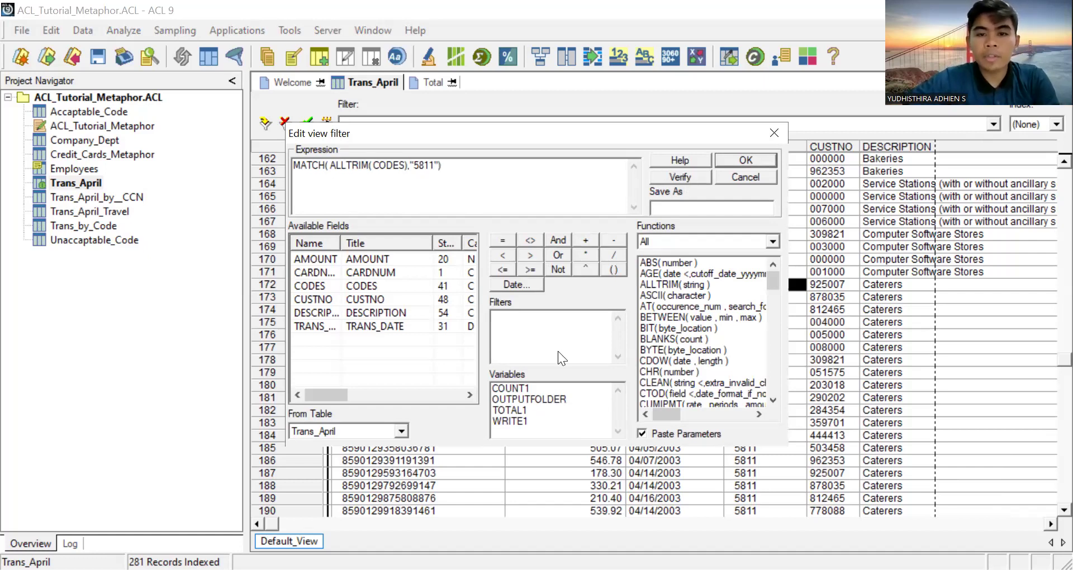
{"action": "left_click", "coordinate": [680, 176]}
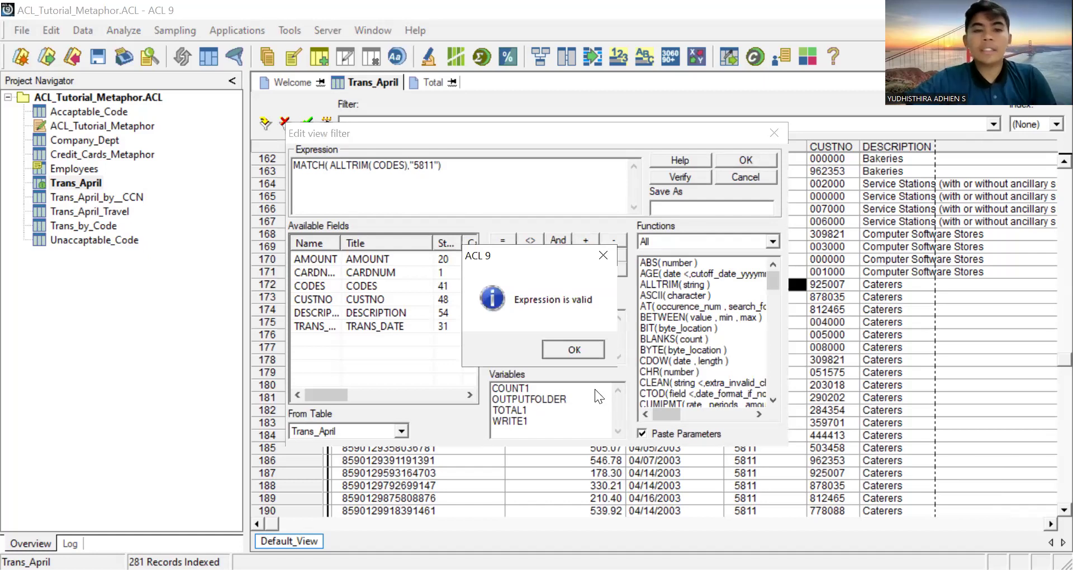
{"action": "key", "text": "Return"}
{"action": "key", "text": "Return"}
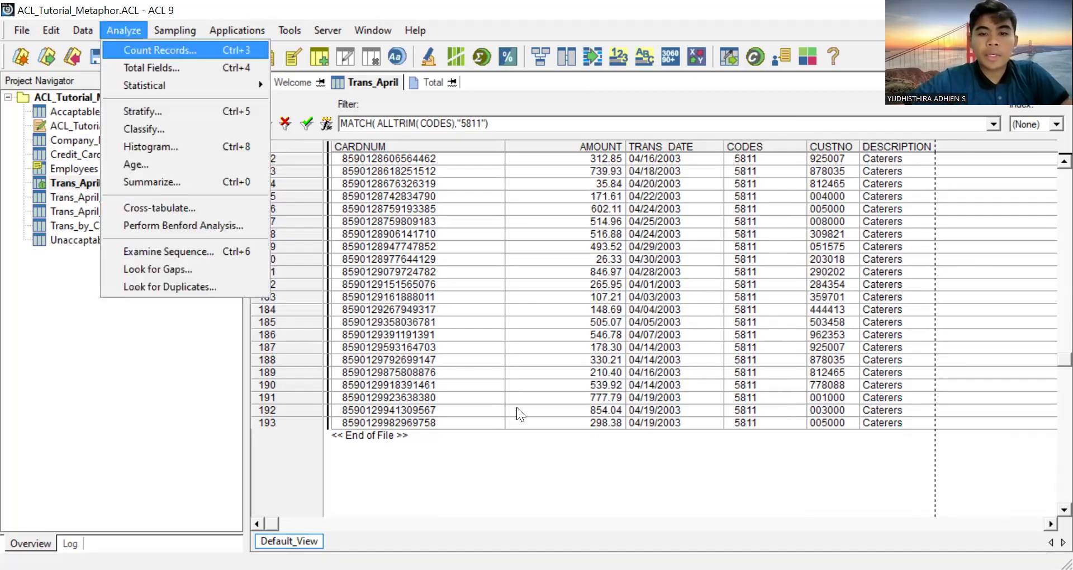
- Count the 22 filtered 5811 records, total AMOUNT to 9,023.74, and return to Trans_April
{"action": "key", "text": "Return"}
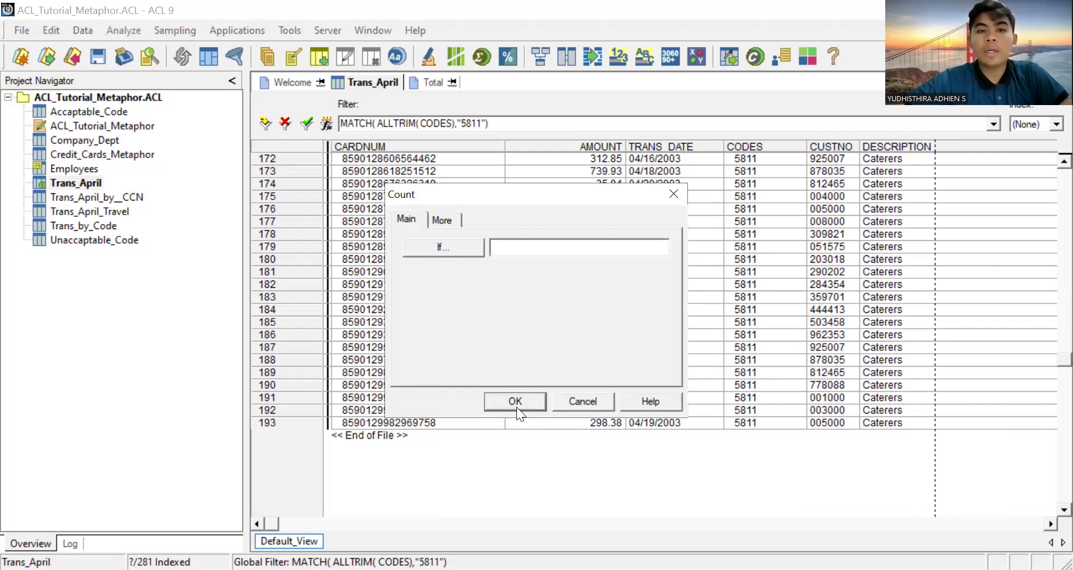
{"action": "key", "text": "Return"}
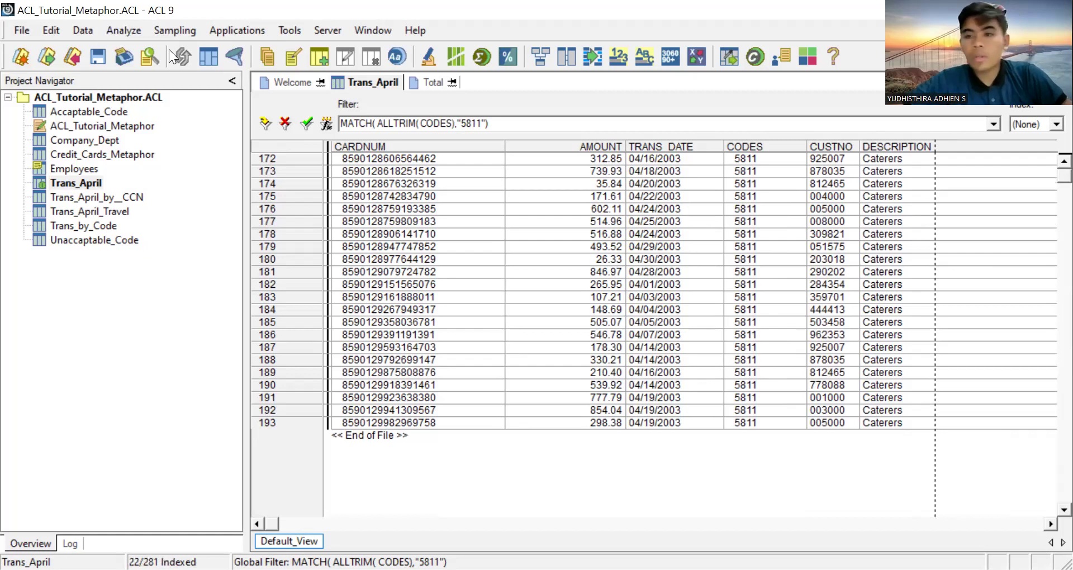
{"action": "left_click", "coordinate": [107, 25]}
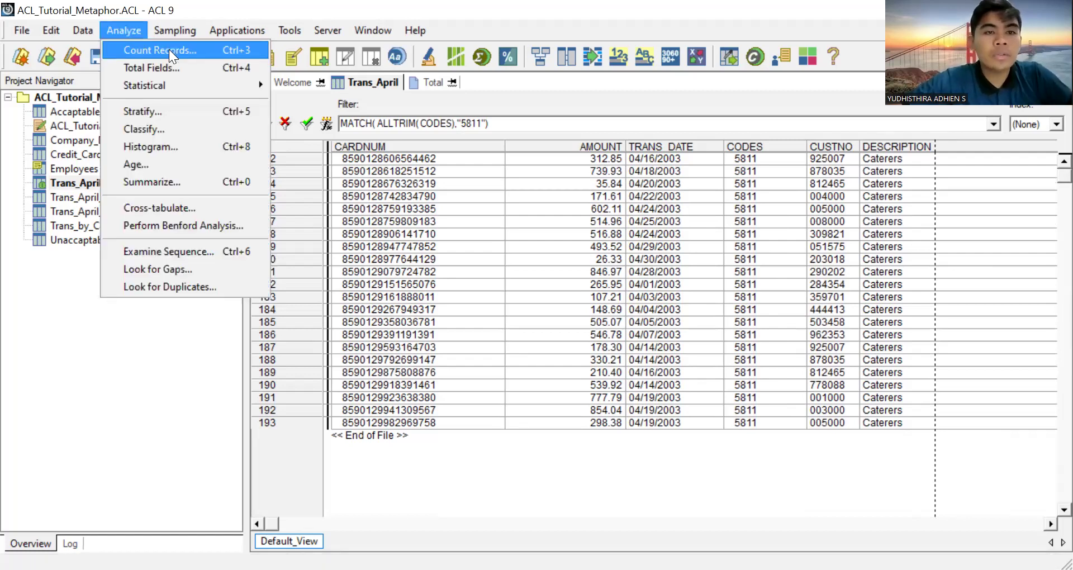
{"action": "key", "text": "Return"}
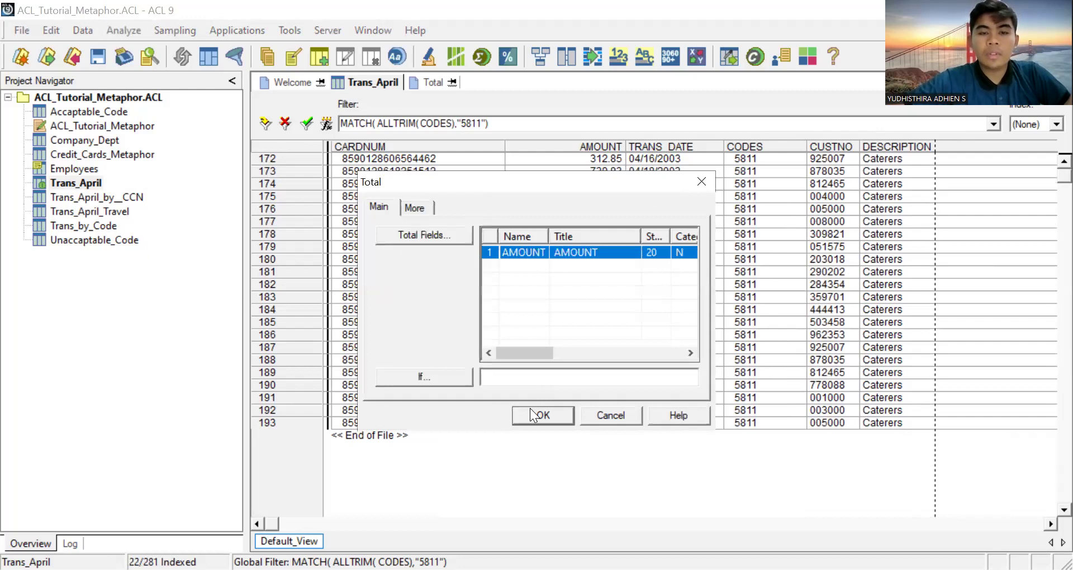
{"action": "left_click", "coordinate": [531, 411]}
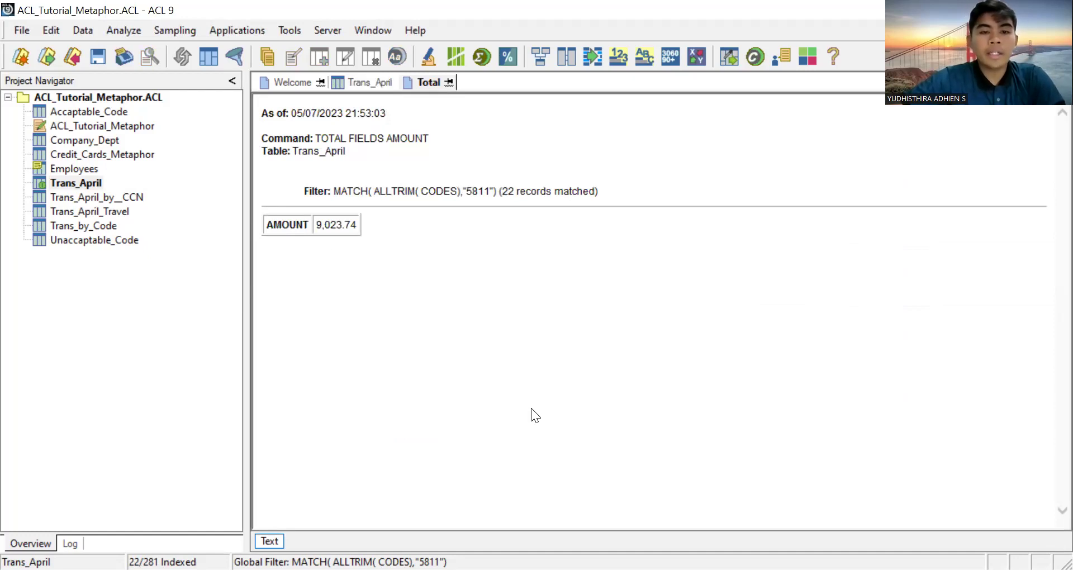
{"action": "double_click", "coordinate": [86, 178]}
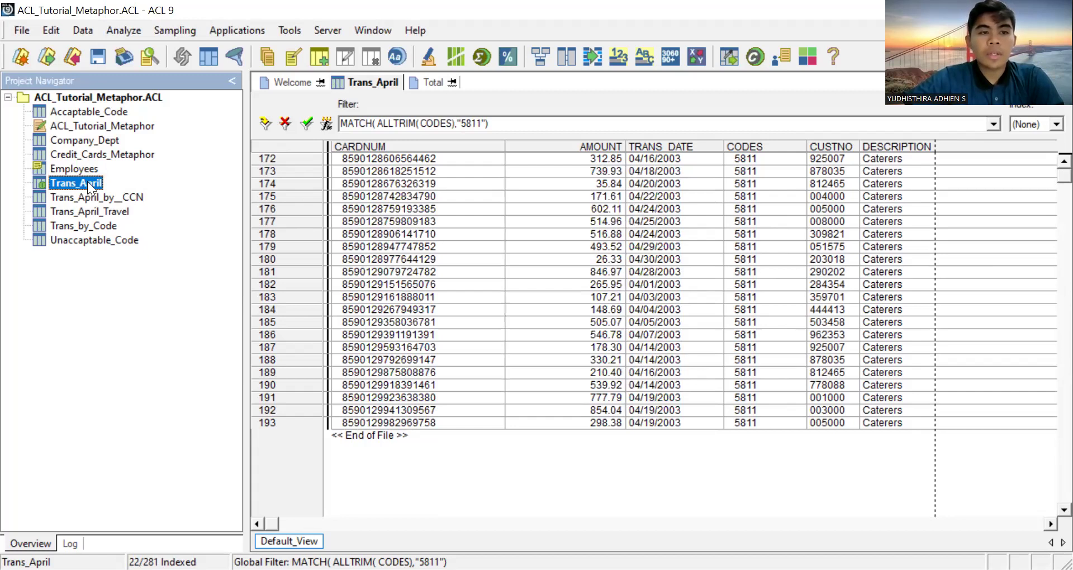
- Edit the filter code from 5811 to 5812 and apply it, showing records 194–209
{"action": "left_click", "coordinate": [478, 122]}
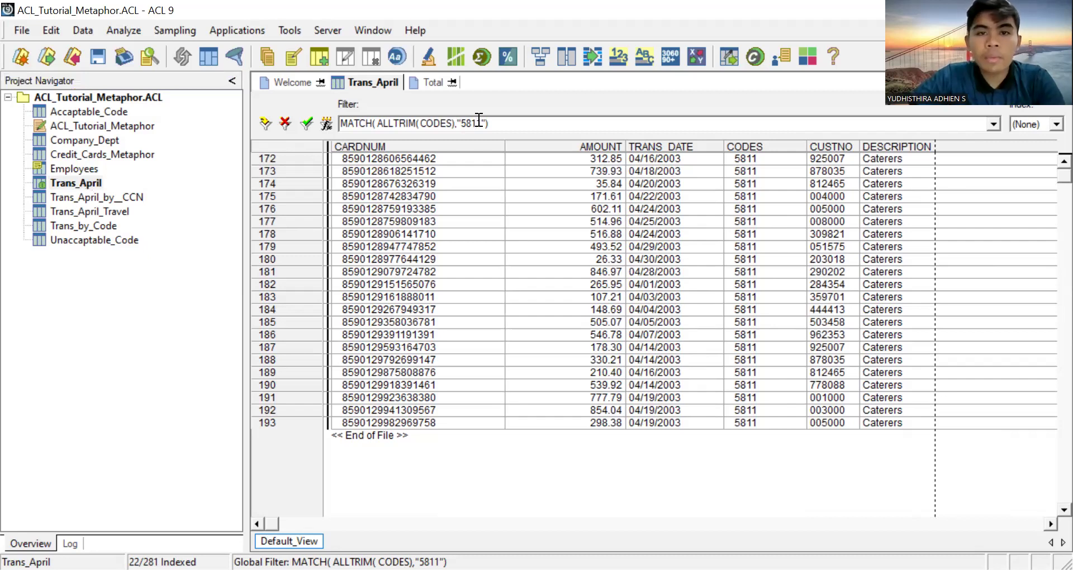
{"action": "key", "text": "BackSpace"}
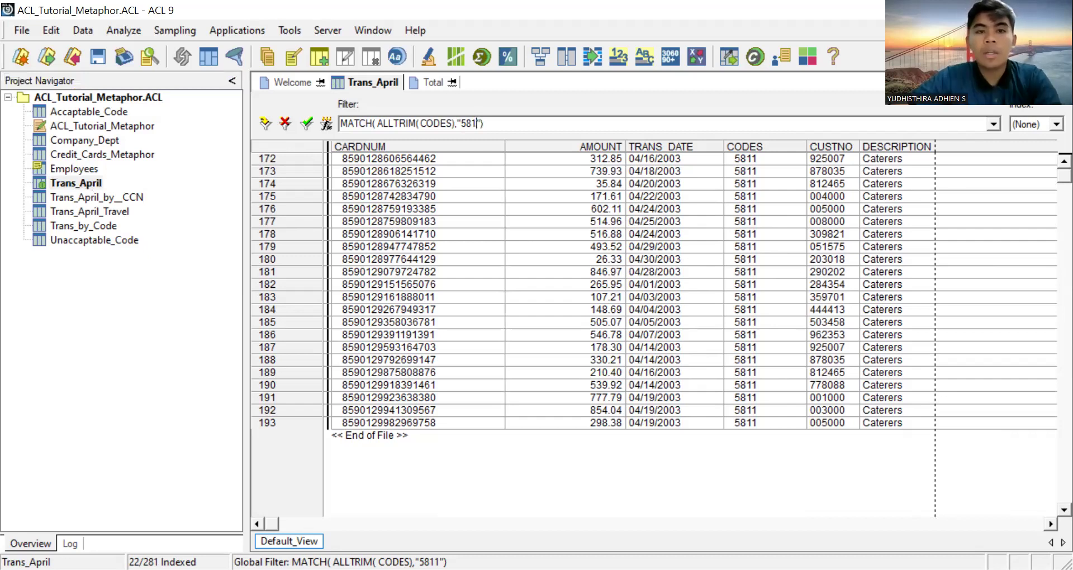
{"action": "type", "text": "2"}
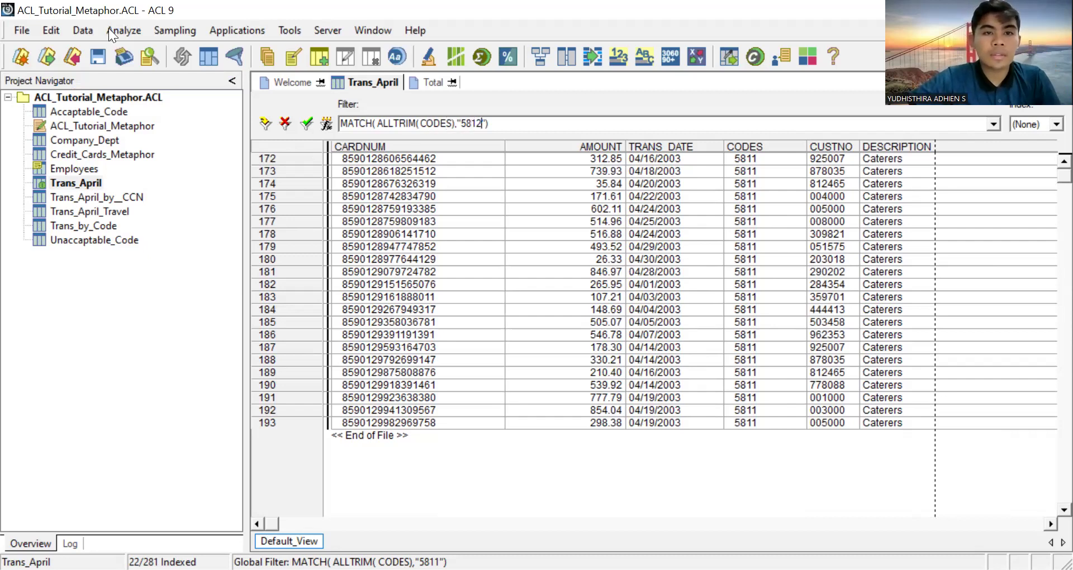
{"action": "left_click", "coordinate": [326, 123]}
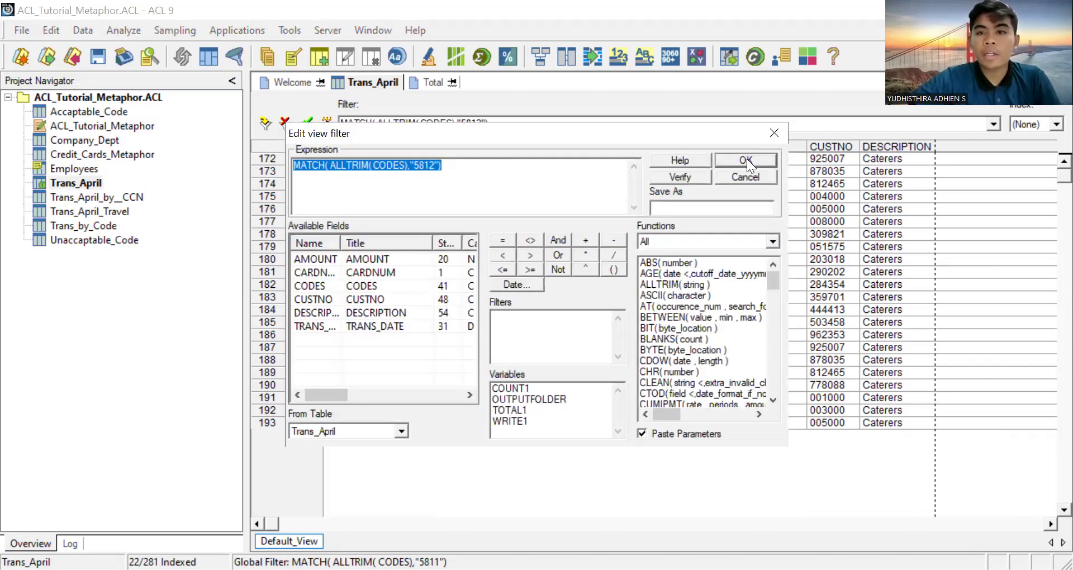
{"action": "left_click", "coordinate": [747, 159]}
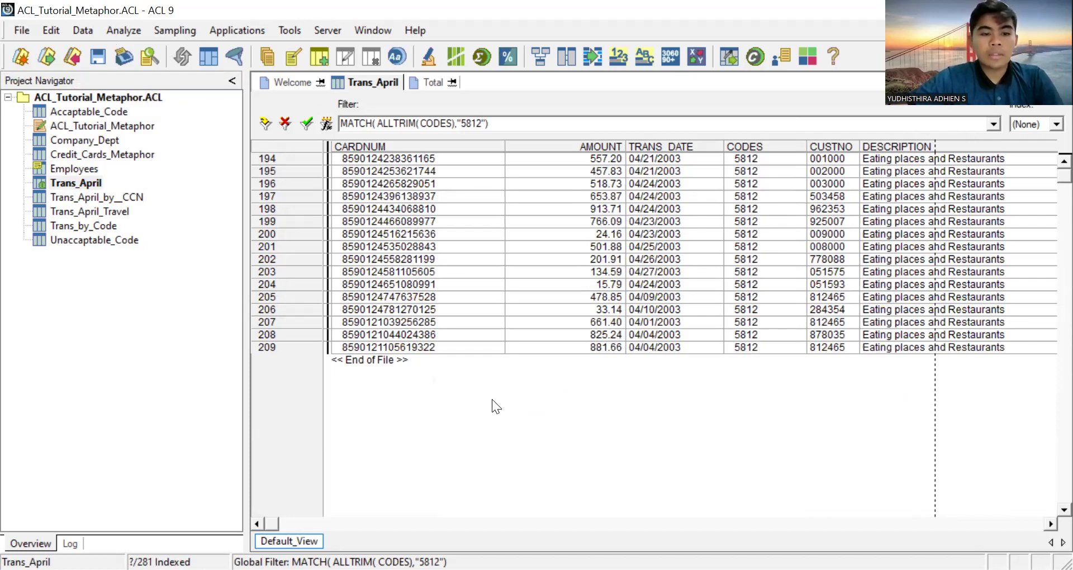
- Count the 16 code 5812 records, total AMOUNT to 7,626.05, and return to Trans_April
{"action": "key", "text": "ctrl+u"}
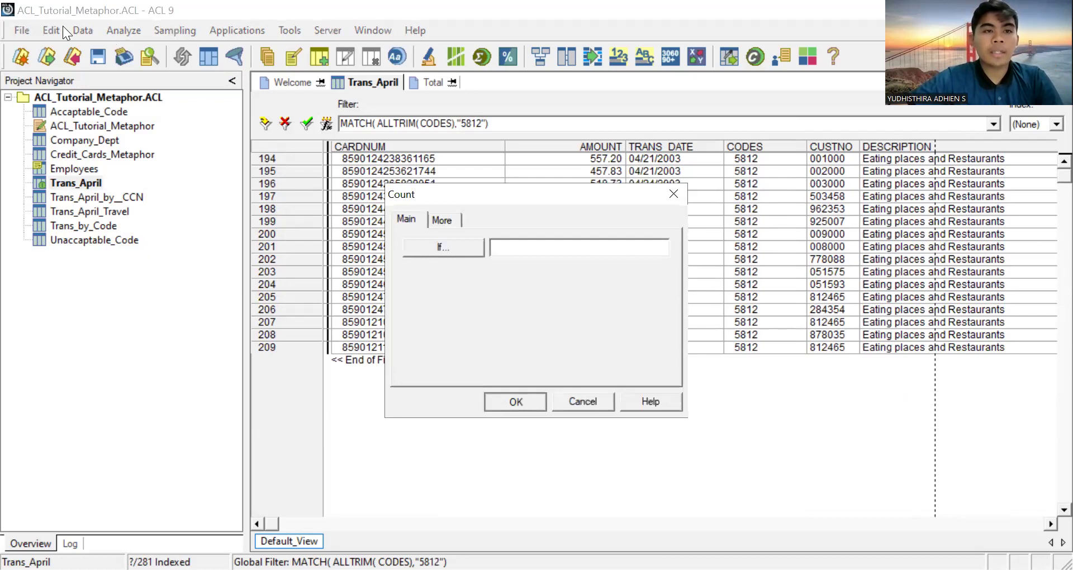
{"action": "key", "text": "Return"}
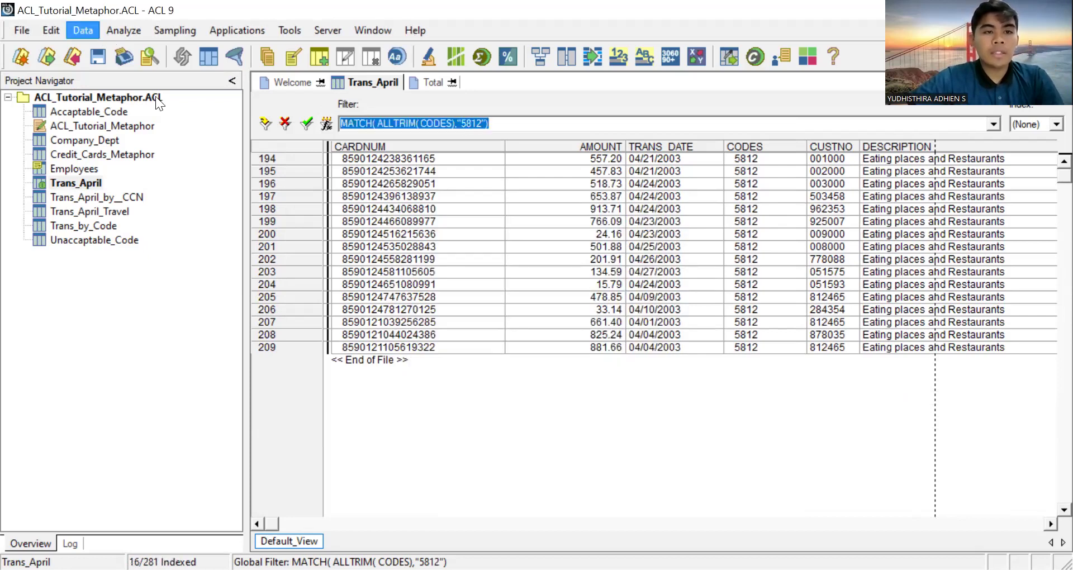
{"action": "key", "text": "Right"}
{"action": "key", "text": "Down"}
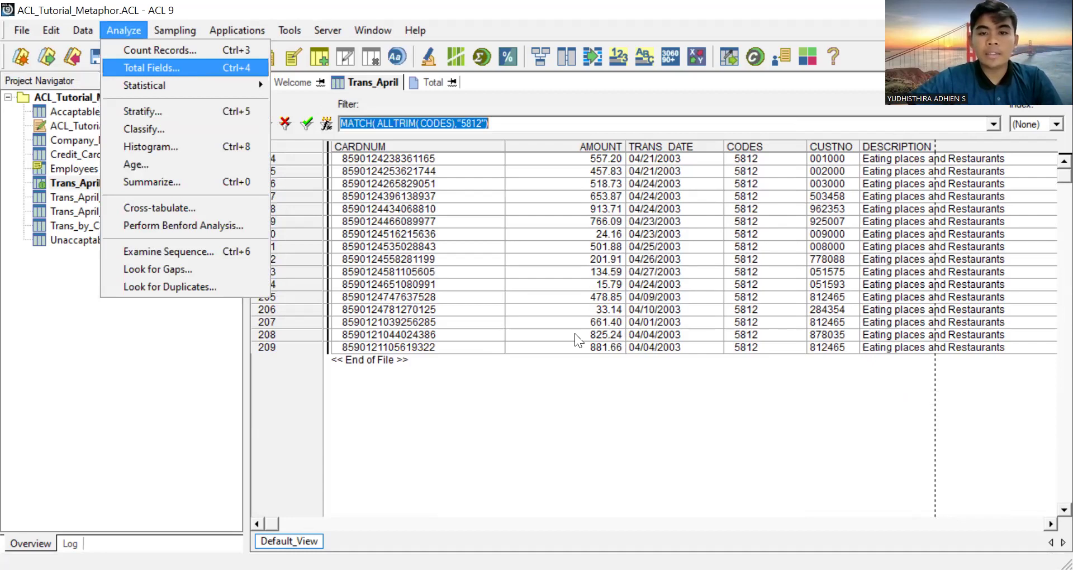
{"action": "key", "text": "Return"}
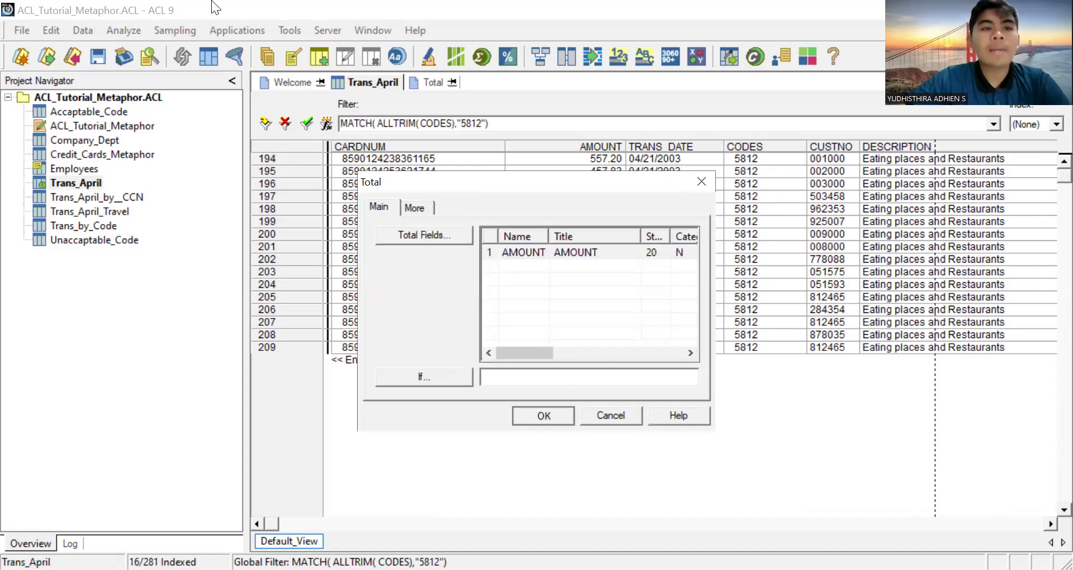
{"action": "left_click", "coordinate": [544, 415]}
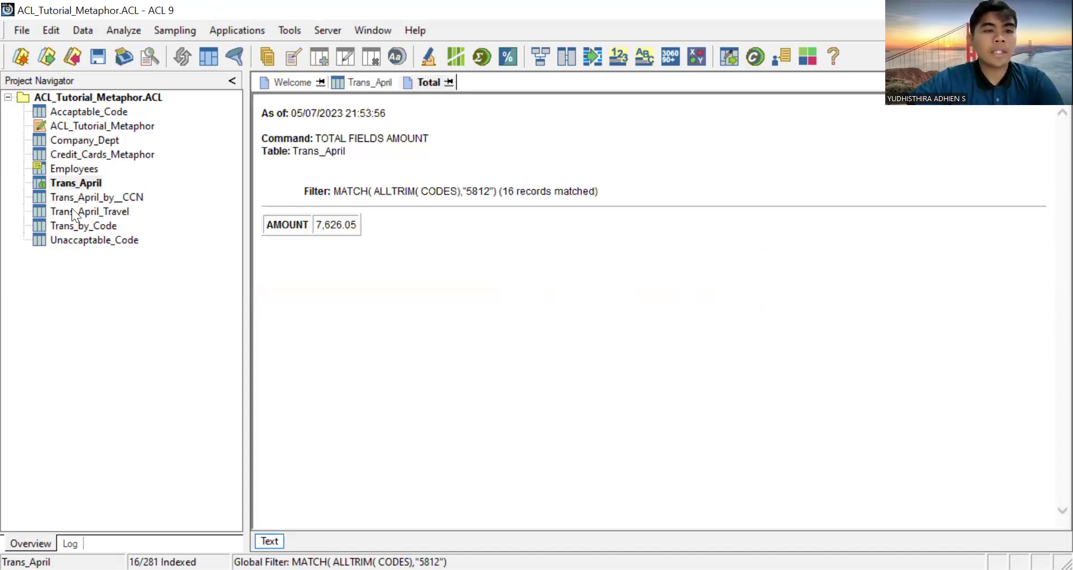
{"action": "double_click", "coordinate": [76, 181]}
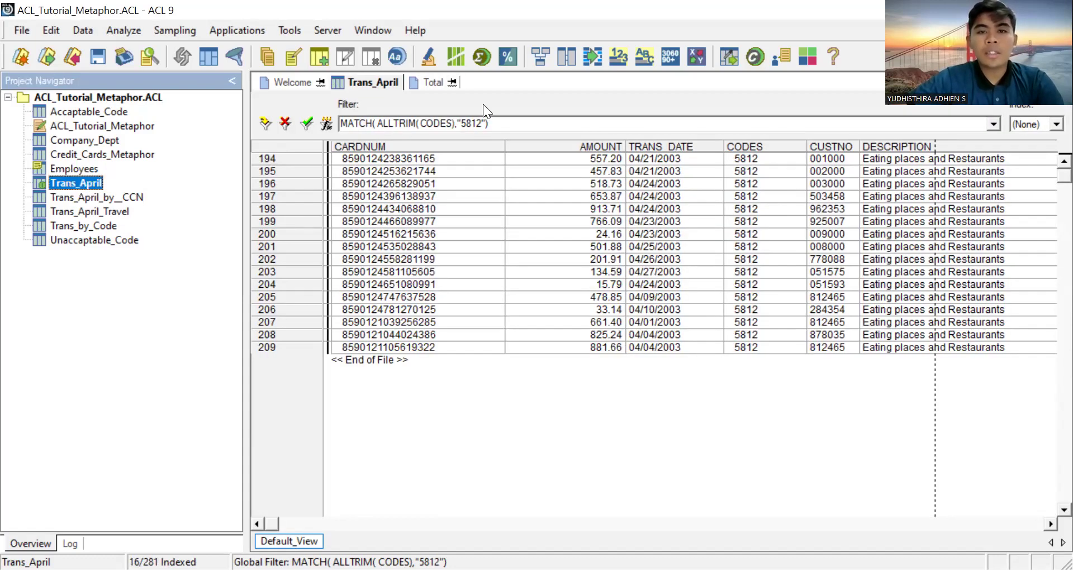
- Change the filter code from 5812 to 5814 and apply MATCH(ALLTRIM(CODES),"5814")
{"action": "left_click", "coordinate": [481, 122]}
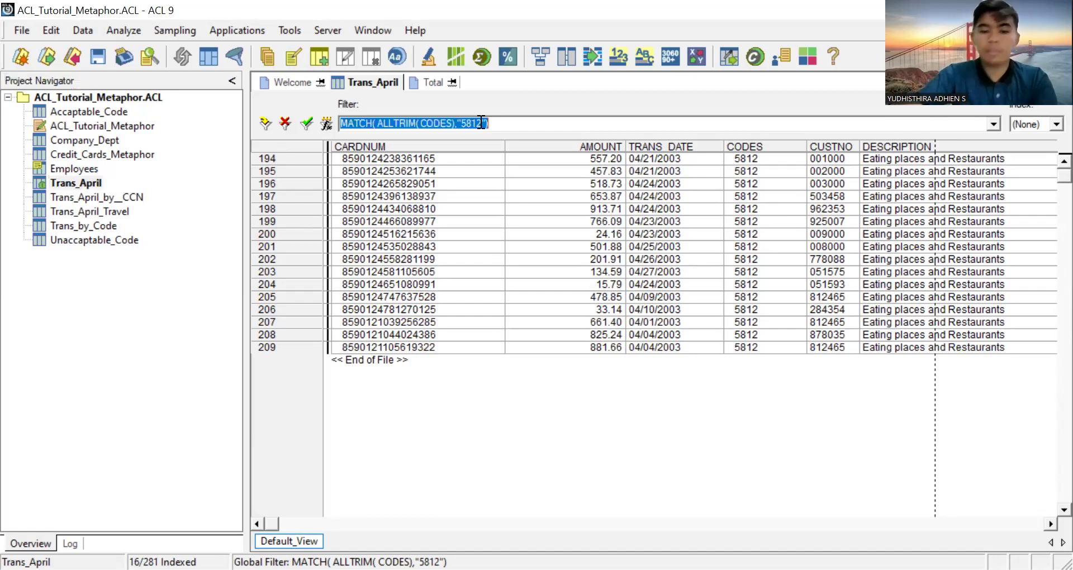
{"action": "left_click", "coordinate": [481, 123]}
{"action": "key", "text": "BackSpace"}
{"action": "type", "text": "4"}
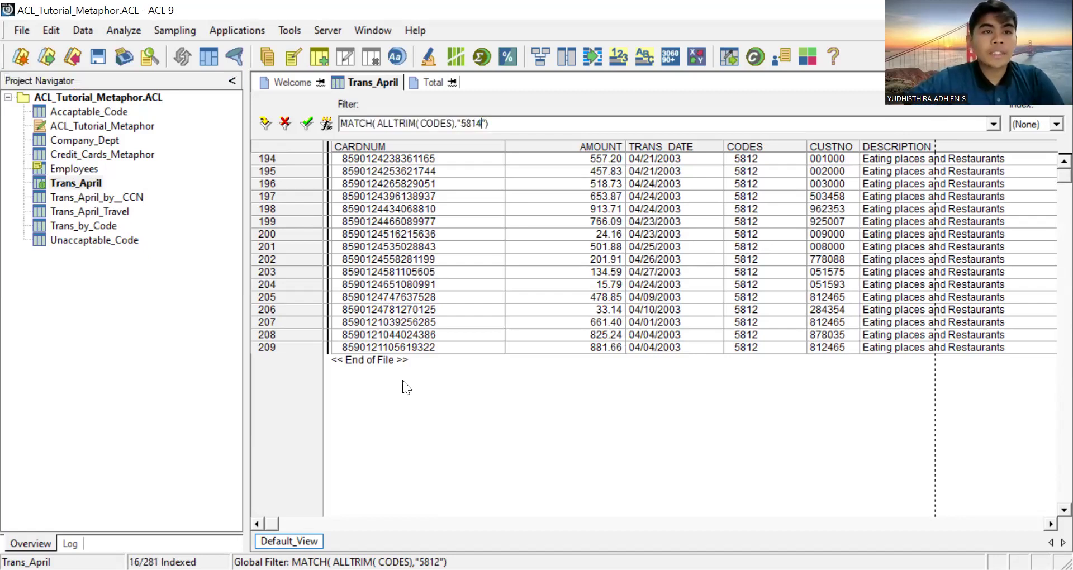
{"action": "left_click", "coordinate": [110, 31]}
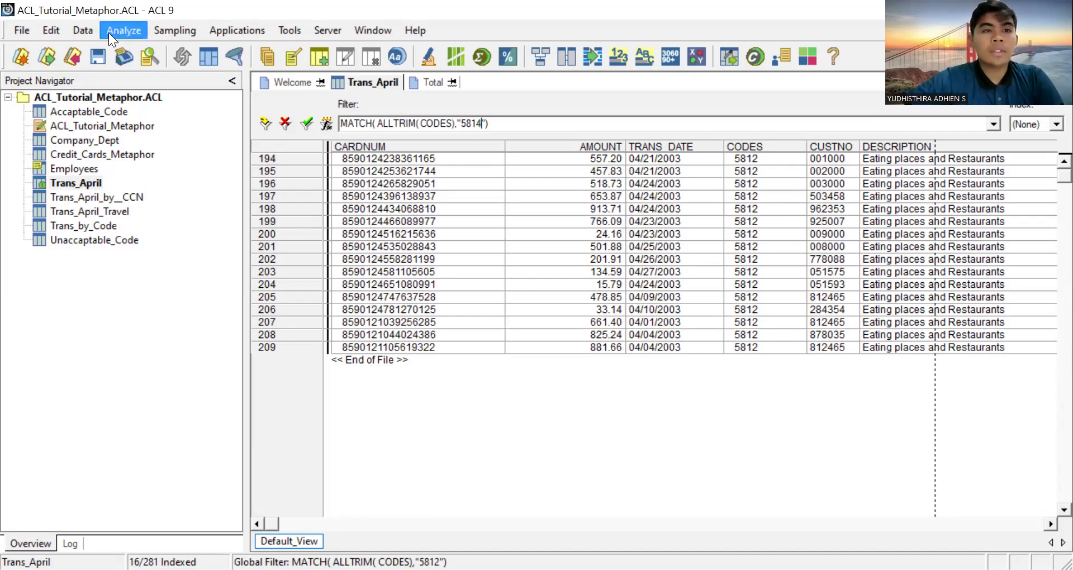
{"action": "left_click", "coordinate": [333, 131]}
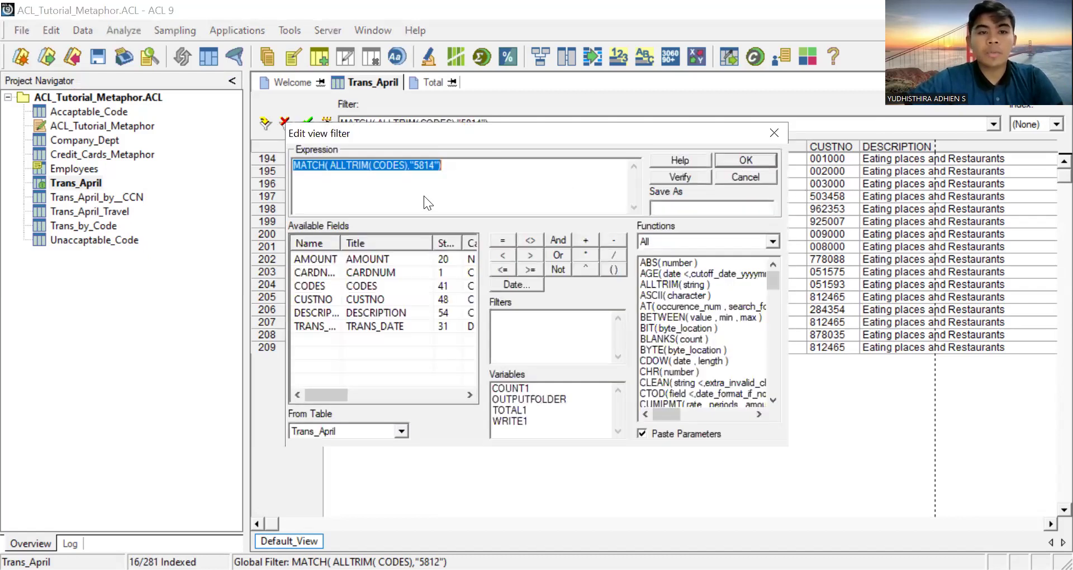
{"action": "key", "text": "Return"}
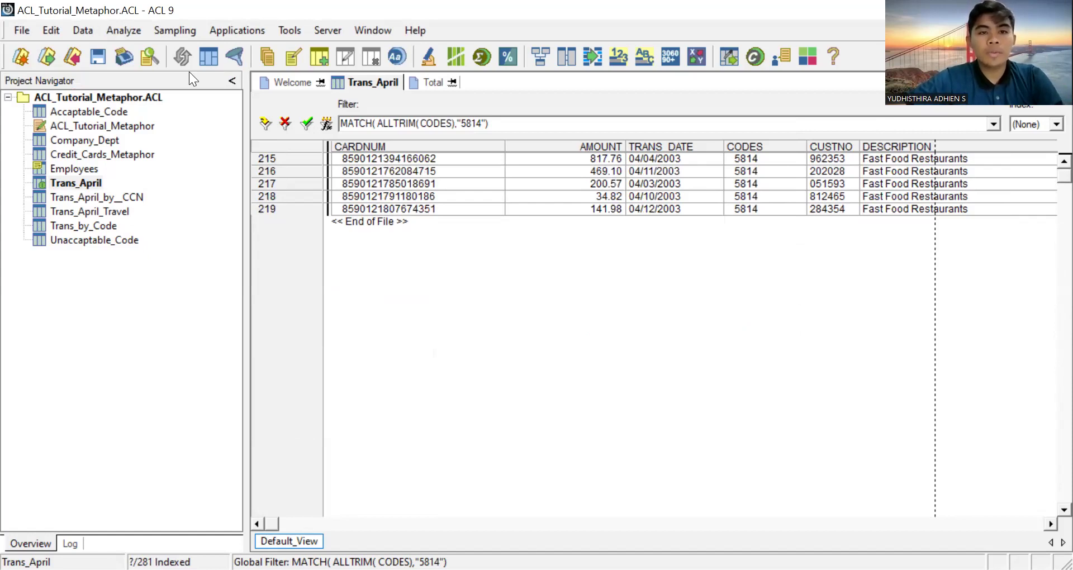
- Total AMOUNT for the 5 code 5814 records (1,664.23) and return to Trans_April
{"action": "key", "text": "ctrl+t"}
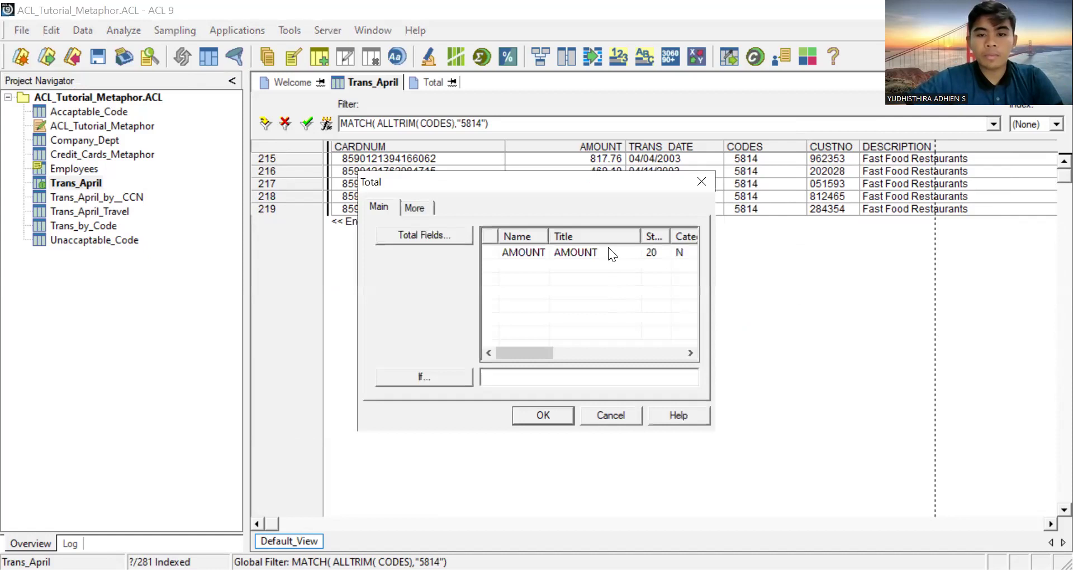
{"action": "left_click", "coordinate": [607, 249]}
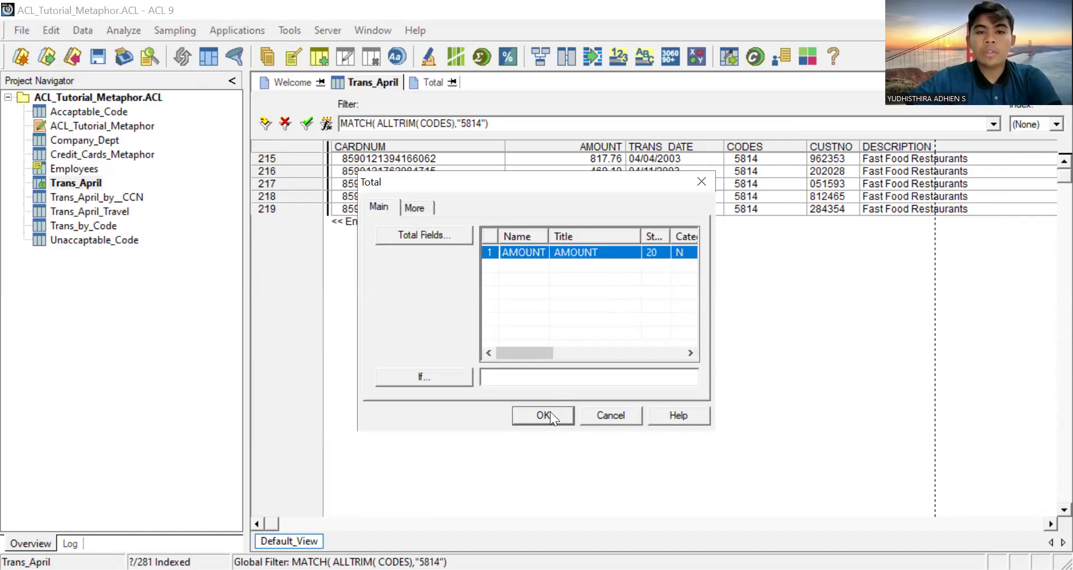
{"action": "left_click", "coordinate": [550, 415]}
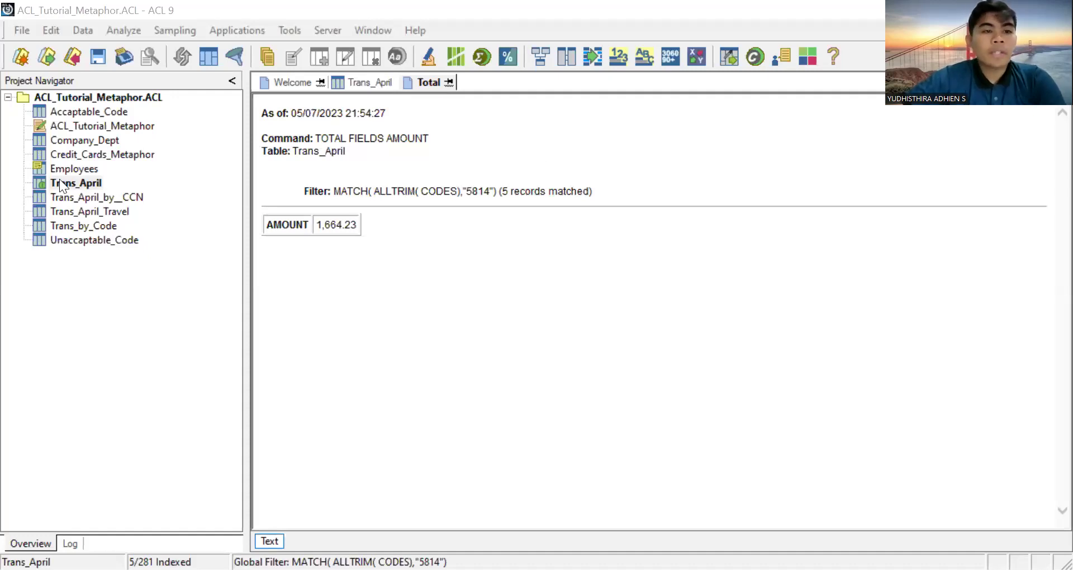
{"action": "left_click", "coordinate": [464, 127]}
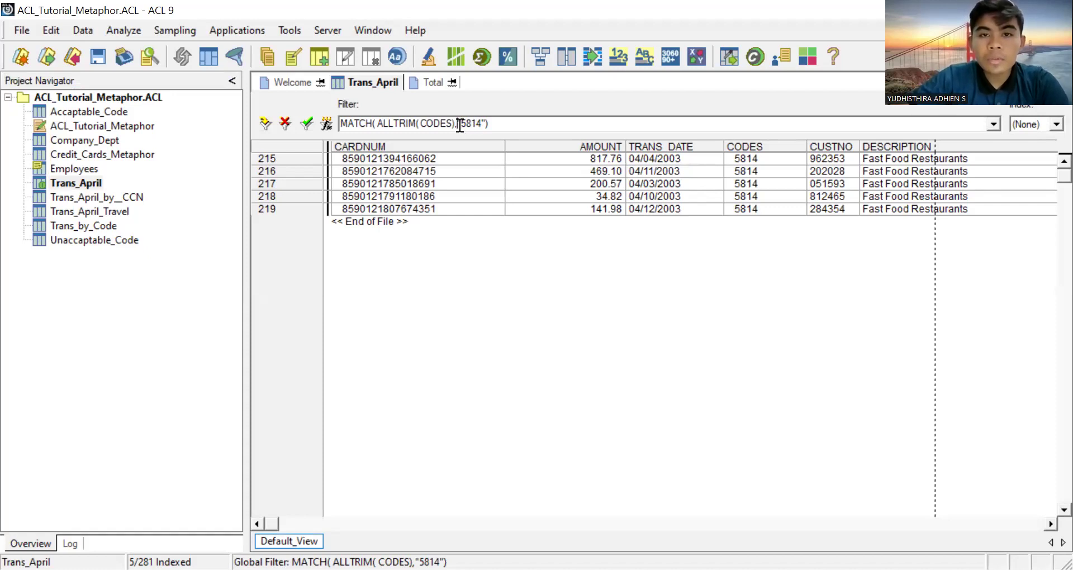
- Extend the filter to MATCH(ALLTRIM(CODES),"5811","5812","5814"), verify it, and apply it
{"action": "type", "text": "\""}
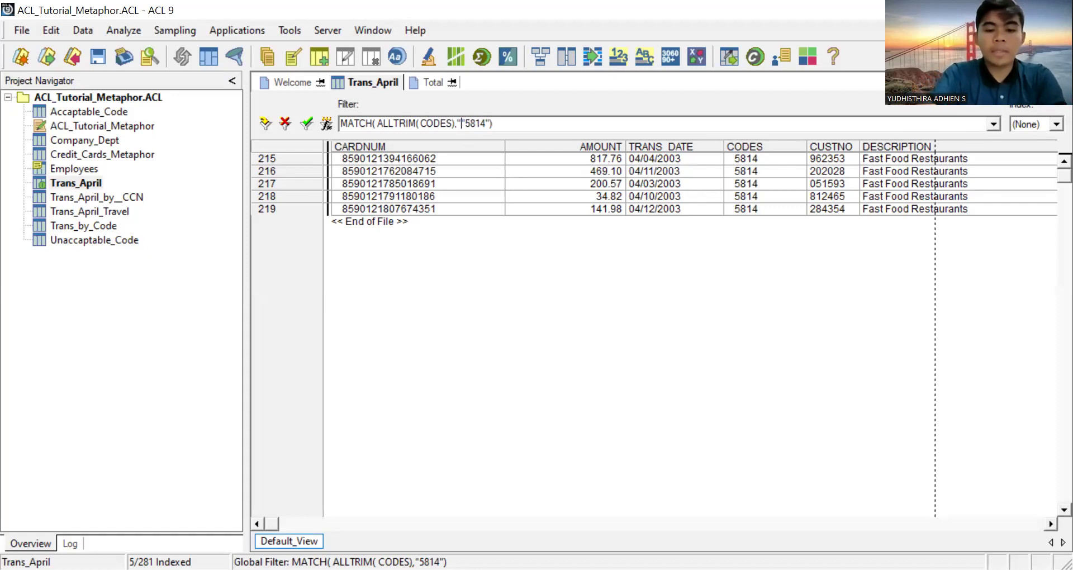
{"action": "type", "text": "5811"}
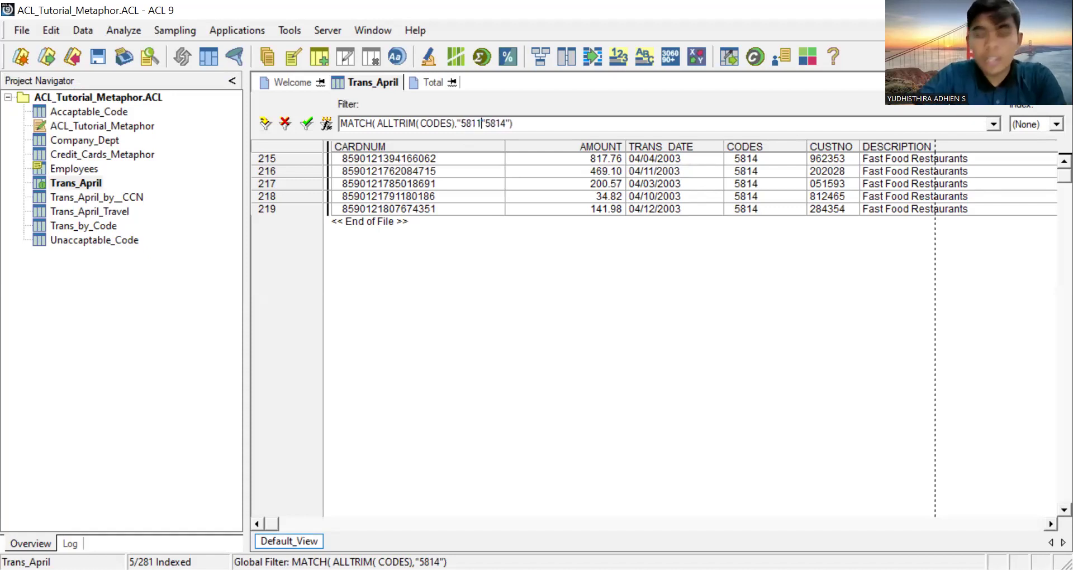
{"action": "type", "text": ",\""}
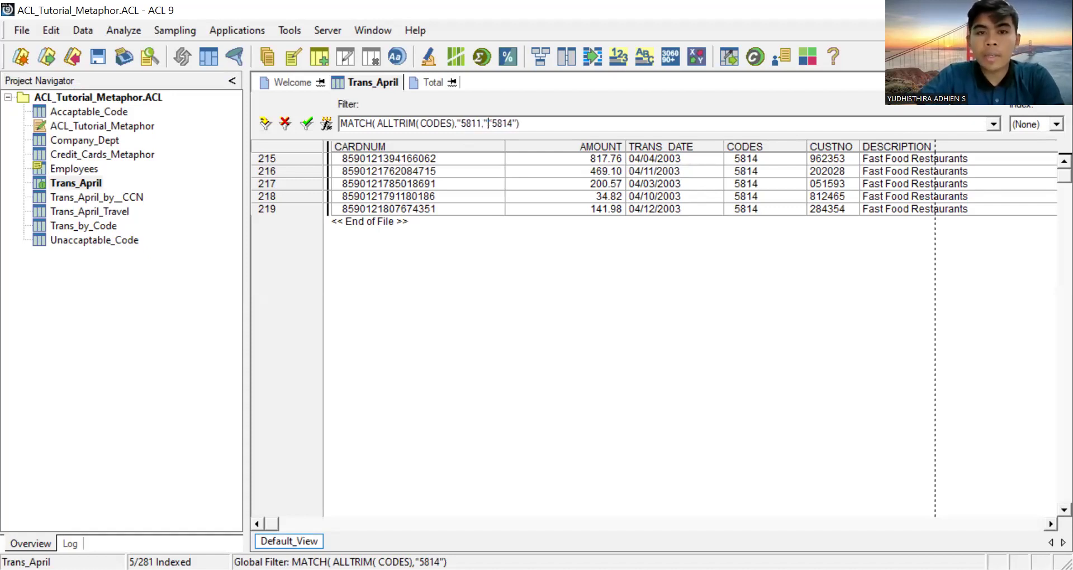
{"action": "key", "text": "BackSpace"}
{"action": "key", "text": "BackSpace"}
{"action": "type", "text": "\""}
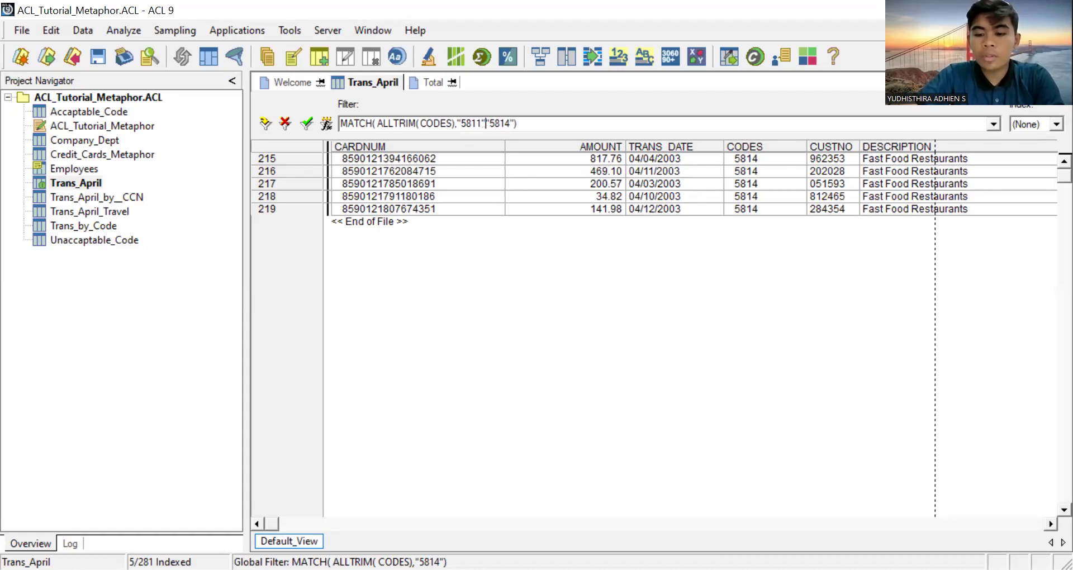
{"action": "type", "text": ",\""}
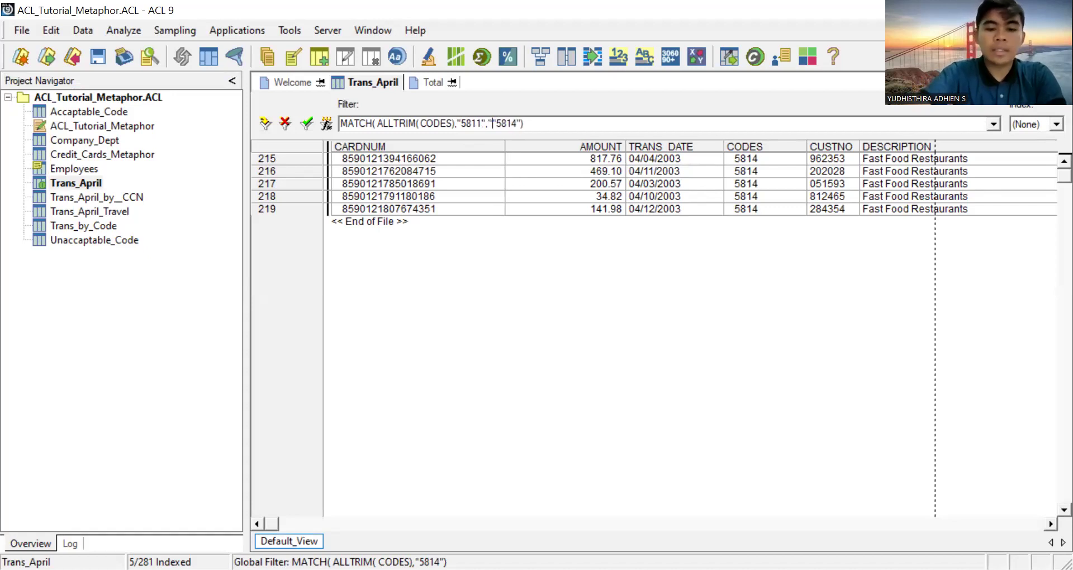
{"action": "type", "text": "5812"}
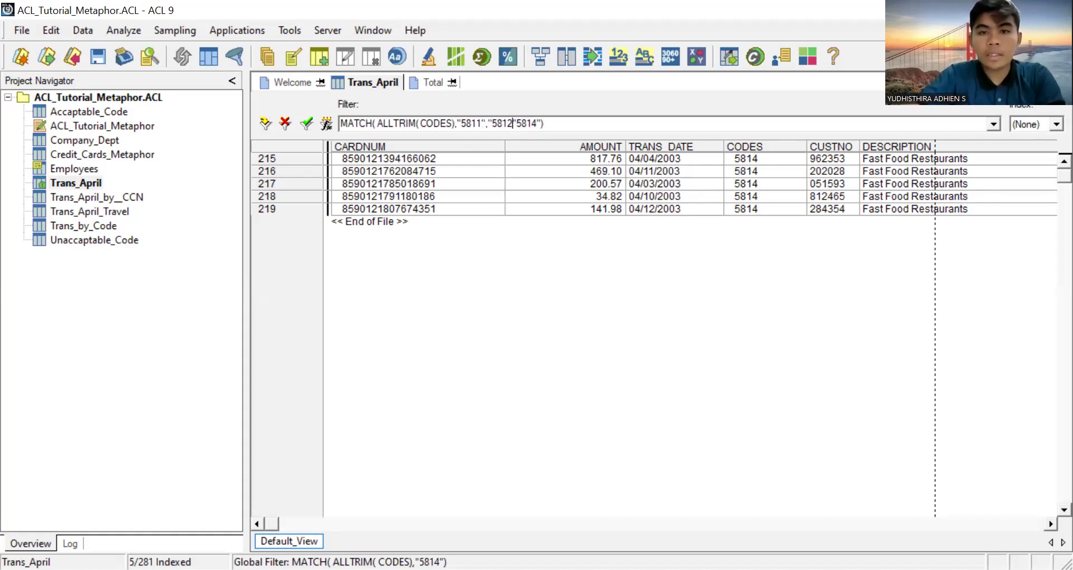
{"action": "type", "text": "\""}
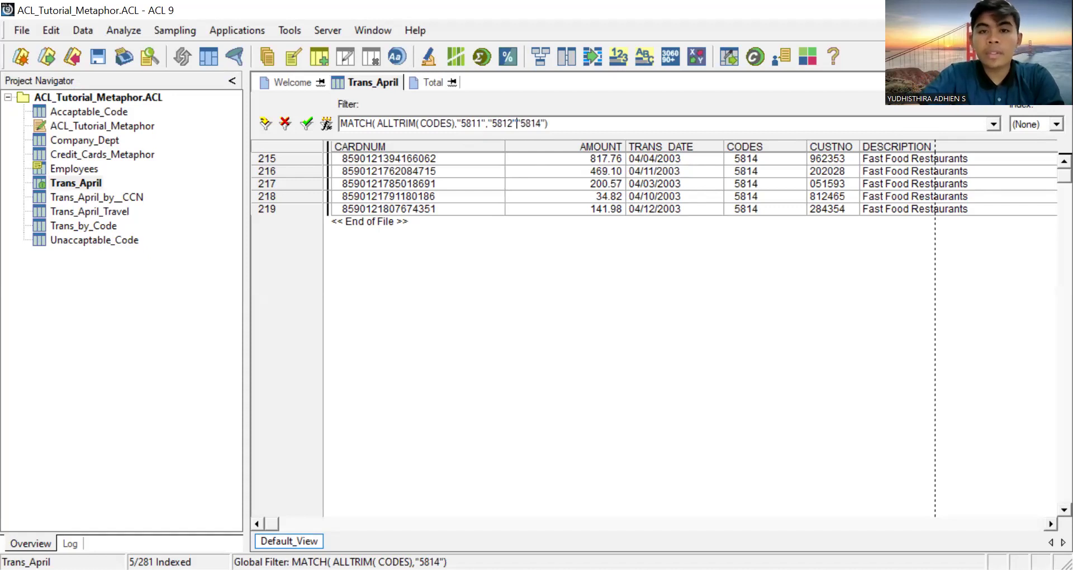
{"action": "type", "text": ","}
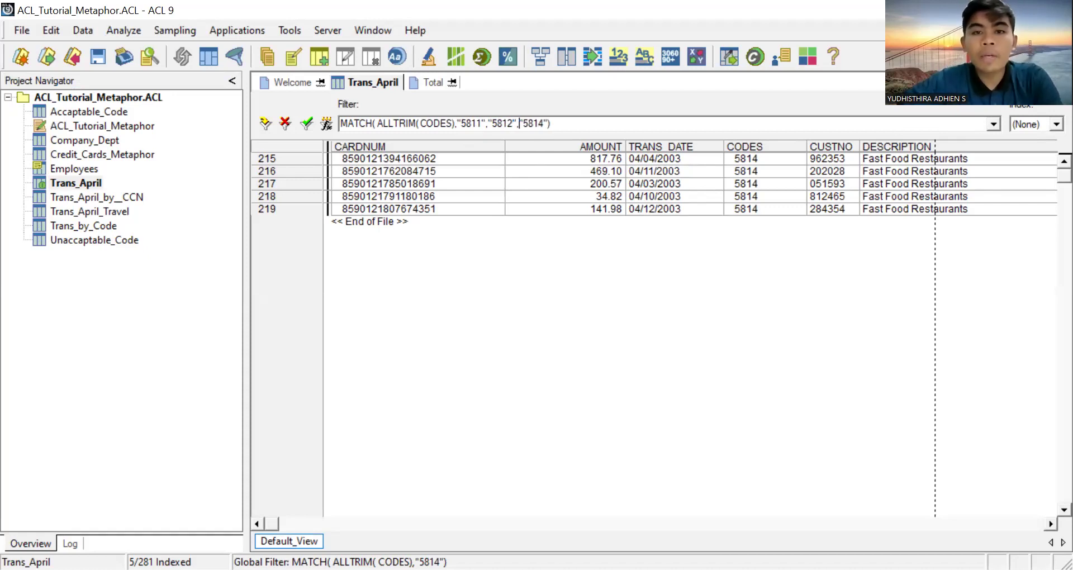
{"action": "left_click", "coordinate": [330, 125]}
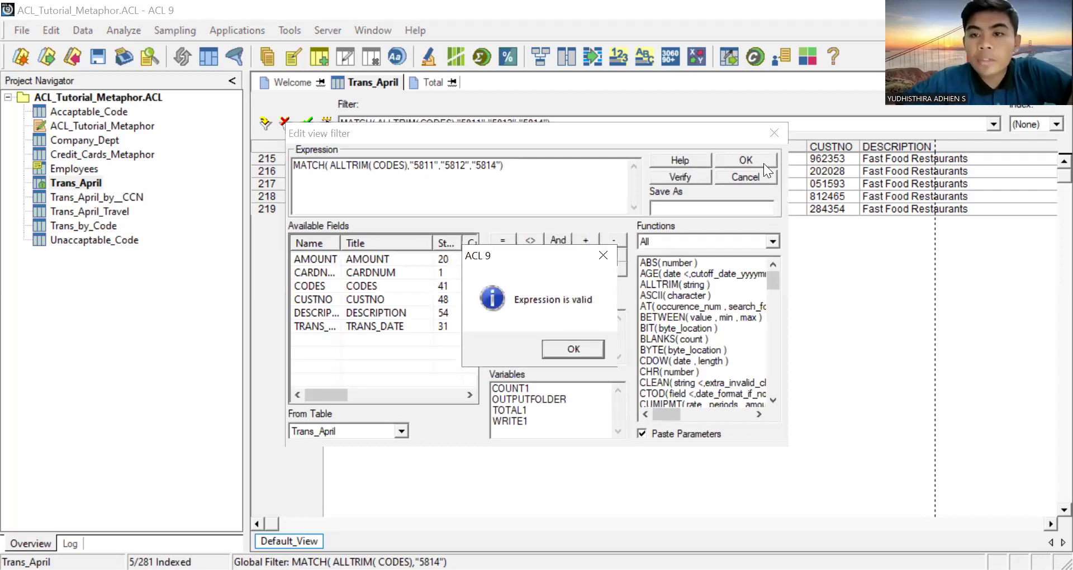
{"action": "key", "text": "Return"}
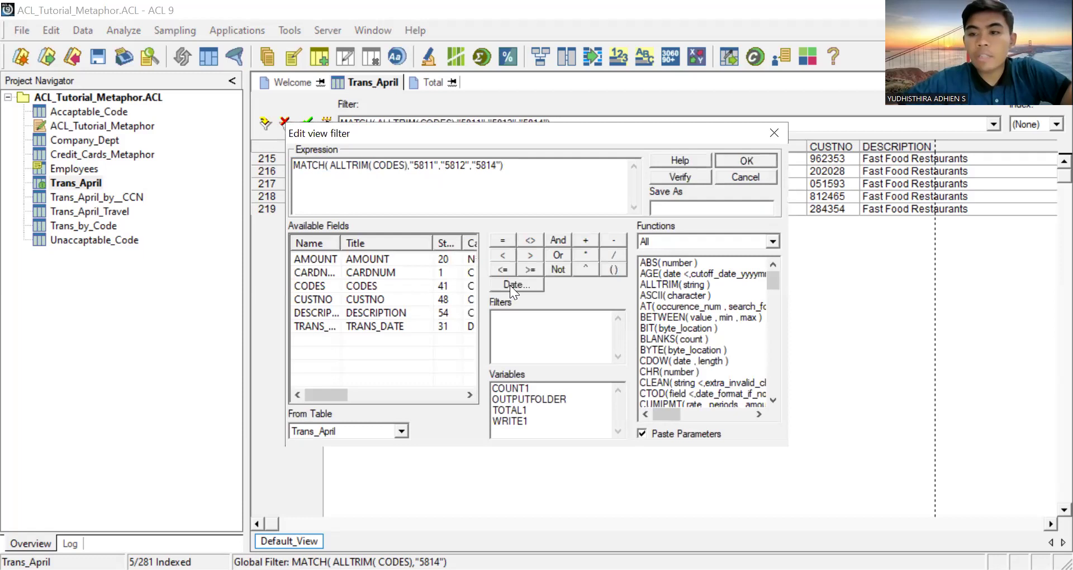
{"action": "key", "text": "Return"}
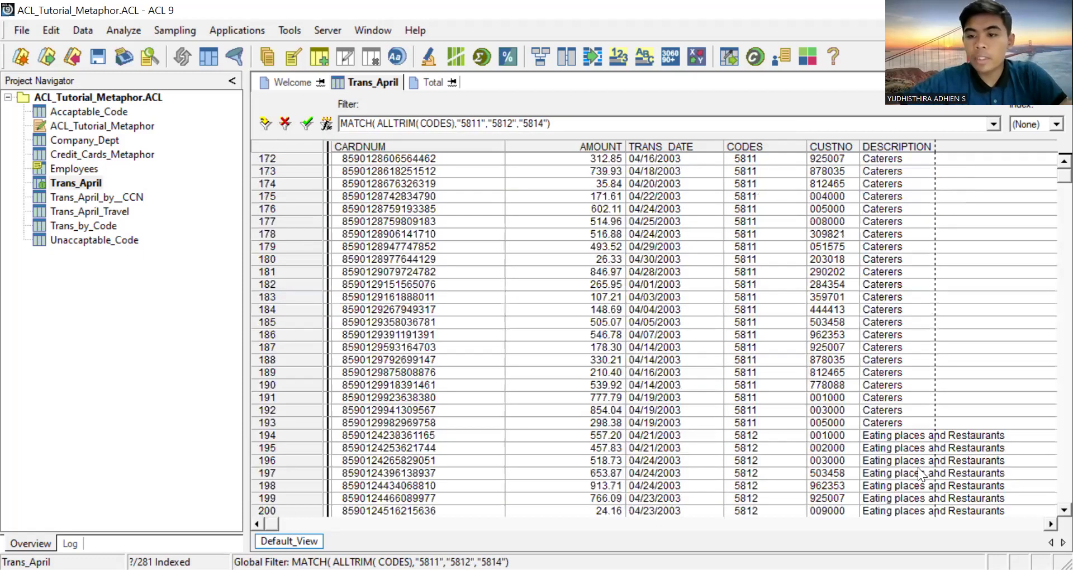
- Total AMOUNT for the 43 three-code records (18,314.02) and return to Trans_April
{"action": "left_click", "coordinate": [699, 386]}
{"action": "left_click", "coordinate": [736, 467]}
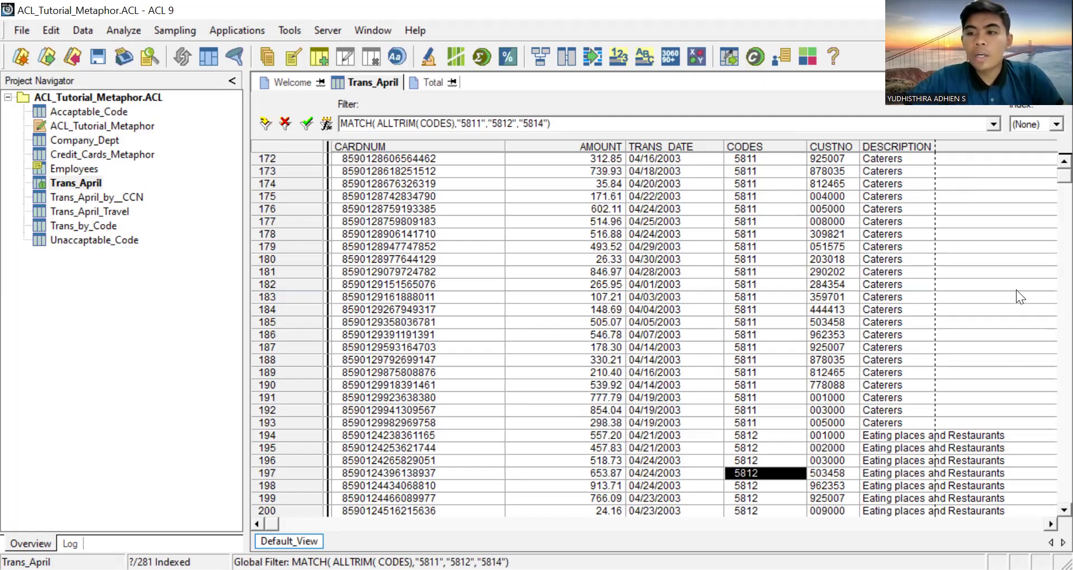
{"action": "scroll", "coordinate": [1046, 345], "scroll_direction": "down", "scroll_amount": 2}
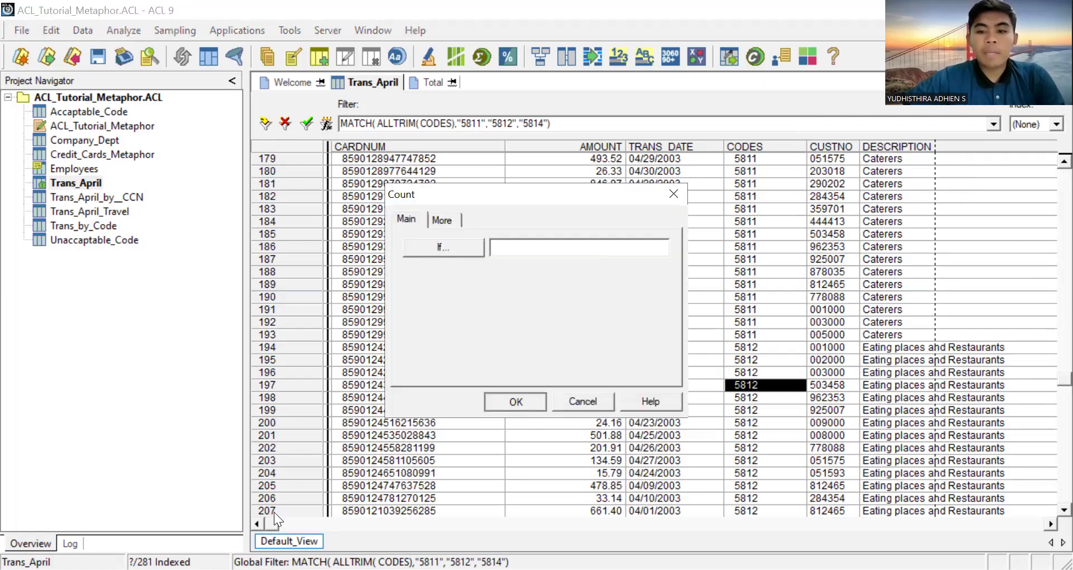
{"action": "key", "text": "Return"}
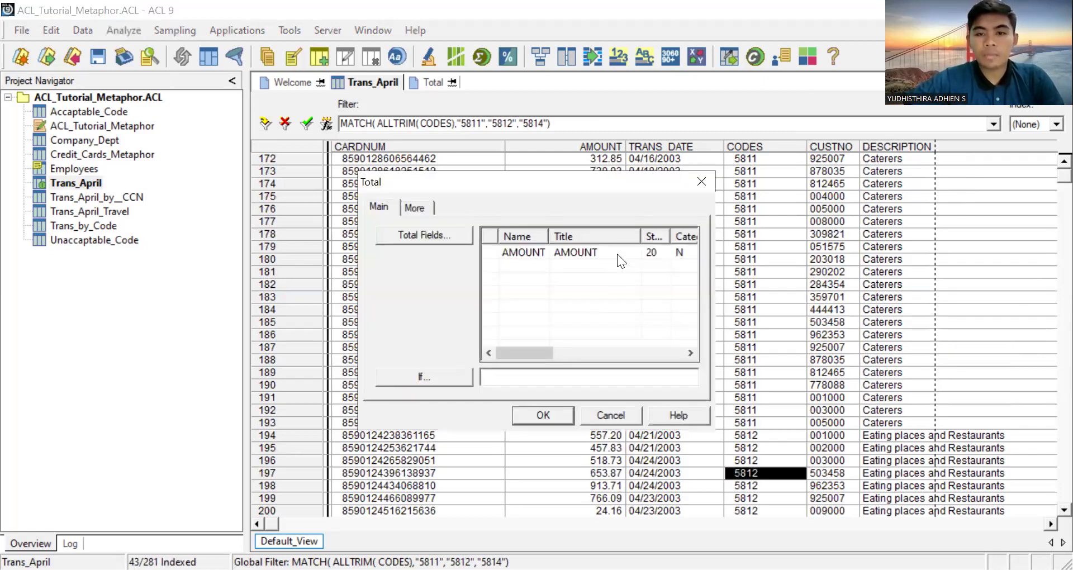
{"action": "left_click", "coordinate": [617, 254]}
{"action": "left_click", "coordinate": [537, 413]}
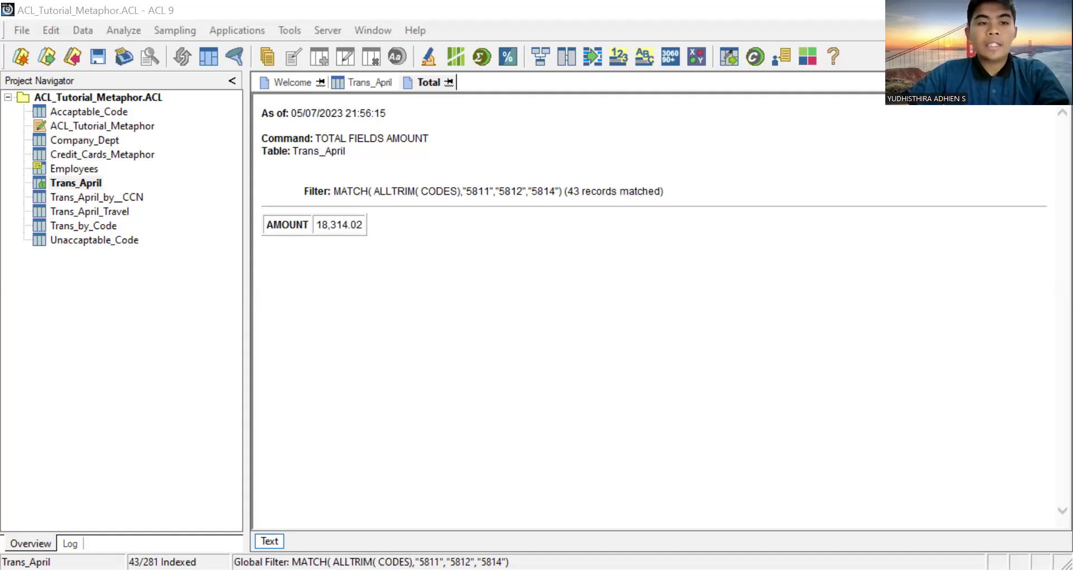
{"action": "double_click", "coordinate": [80, 185]}
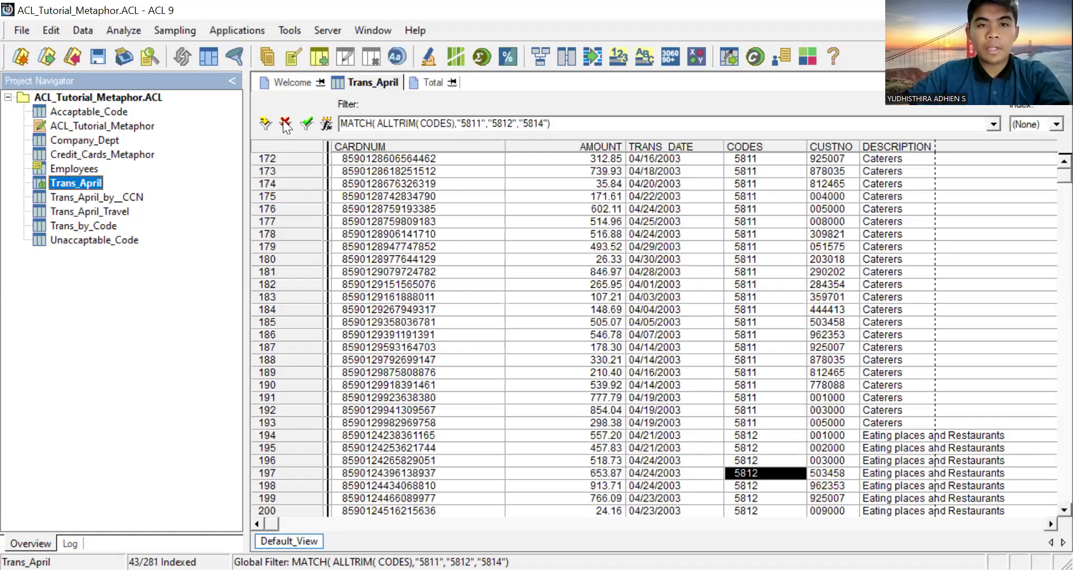
- Remove the filter to show all 281 records and select the CUSTNO column
{"action": "left_click", "coordinate": [284, 124]}
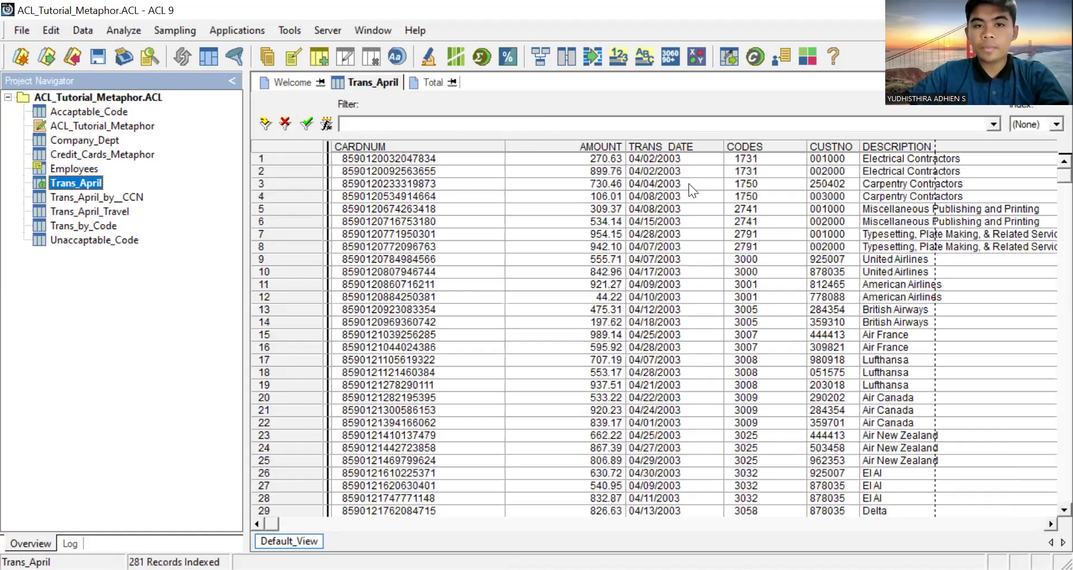
{"action": "left_click", "coordinate": [717, 180]}
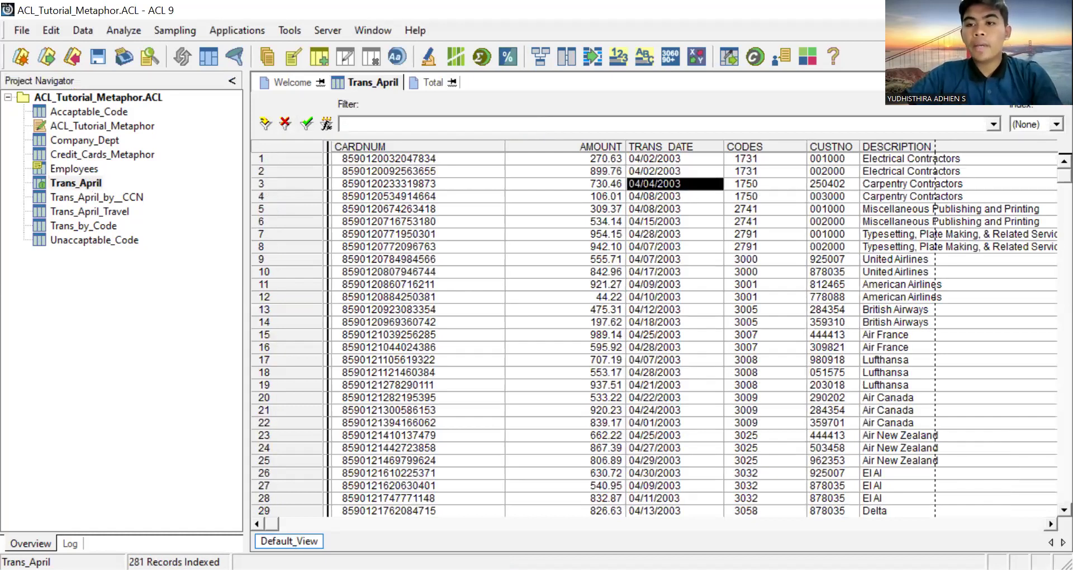
{"action": "left_click", "coordinate": [830, 144]}
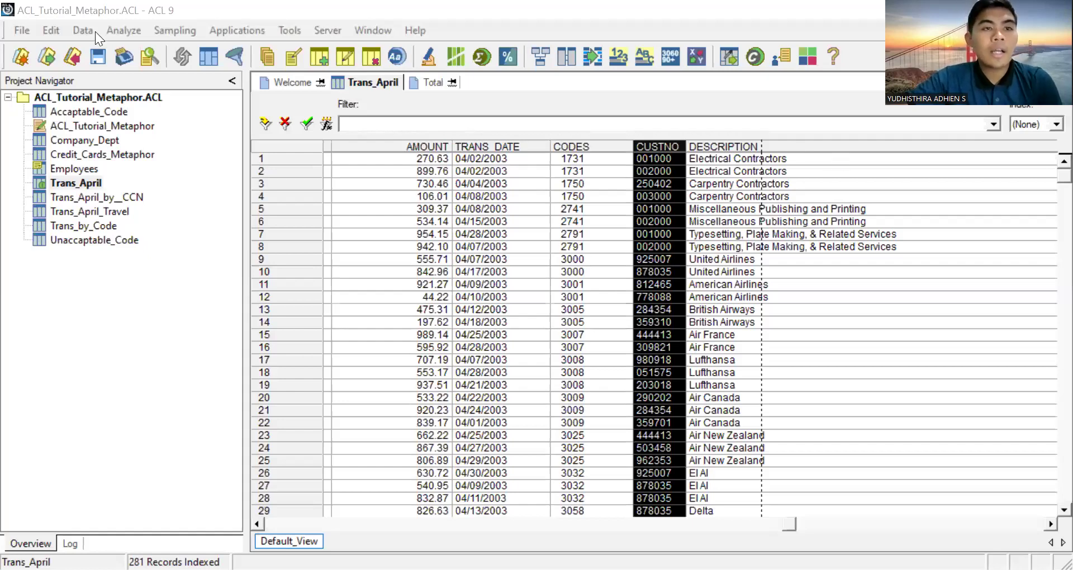
{"action": "key", "text": "alt+a"}
- Classify Trans_April on CUSTNO to screen, review the 281-record totals, then reopen Trans_April
{"action": "left_click", "coordinate": [159, 135]}
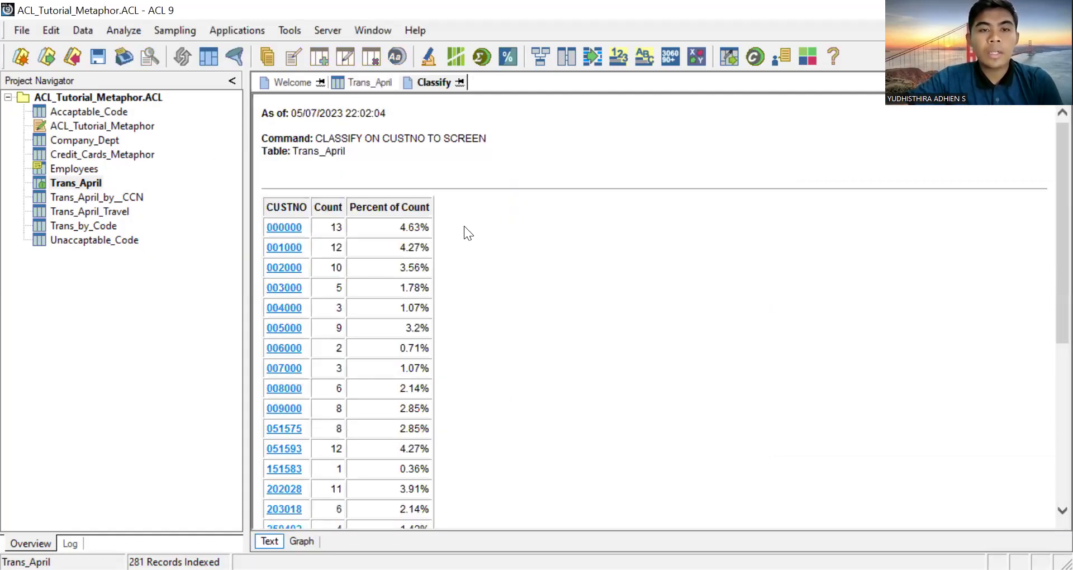
{"action": "scroll", "coordinate": [464, 226], "scroll_direction": "down", "scroll_amount": 1}
{"action": "scroll", "coordinate": [464, 226], "scroll_direction": "up", "scroll_amount": 1}
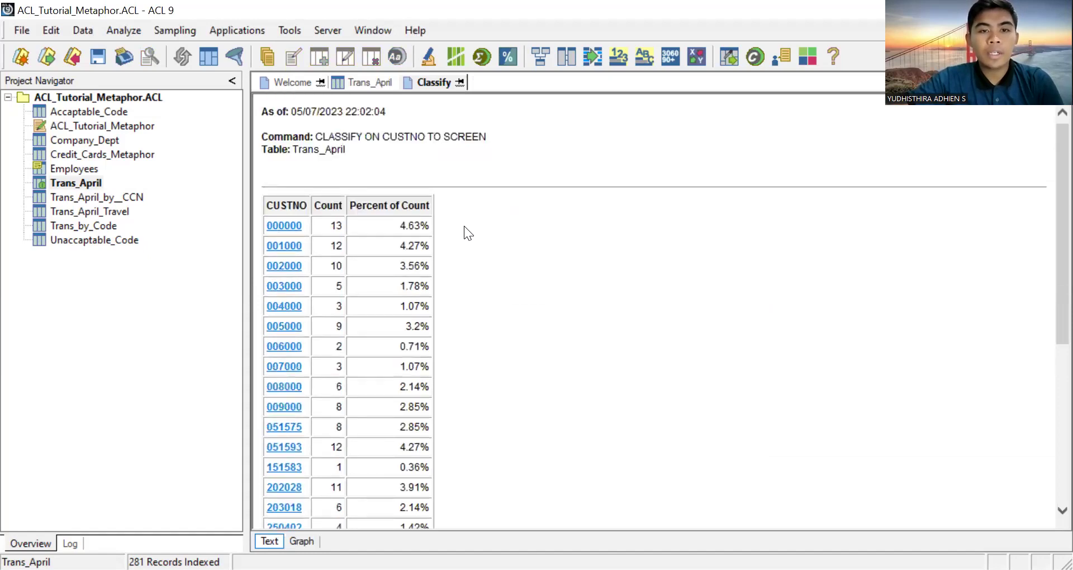
{"action": "scroll", "coordinate": [464, 226], "scroll_direction": "up", "scroll_amount": 1}
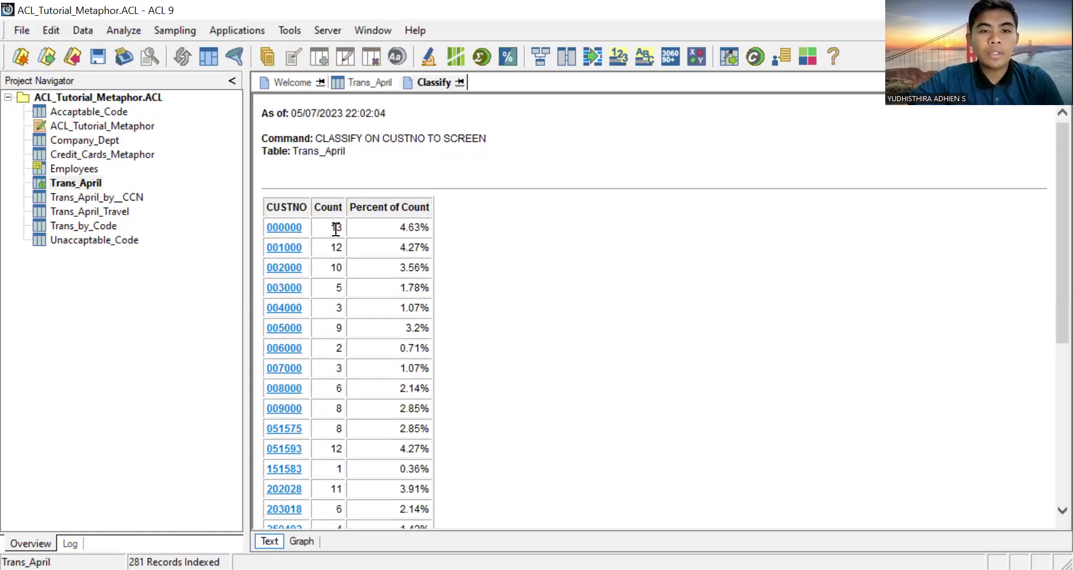
{"action": "scroll", "coordinate": [334, 282], "scroll_direction": "down", "scroll_amount": 5}
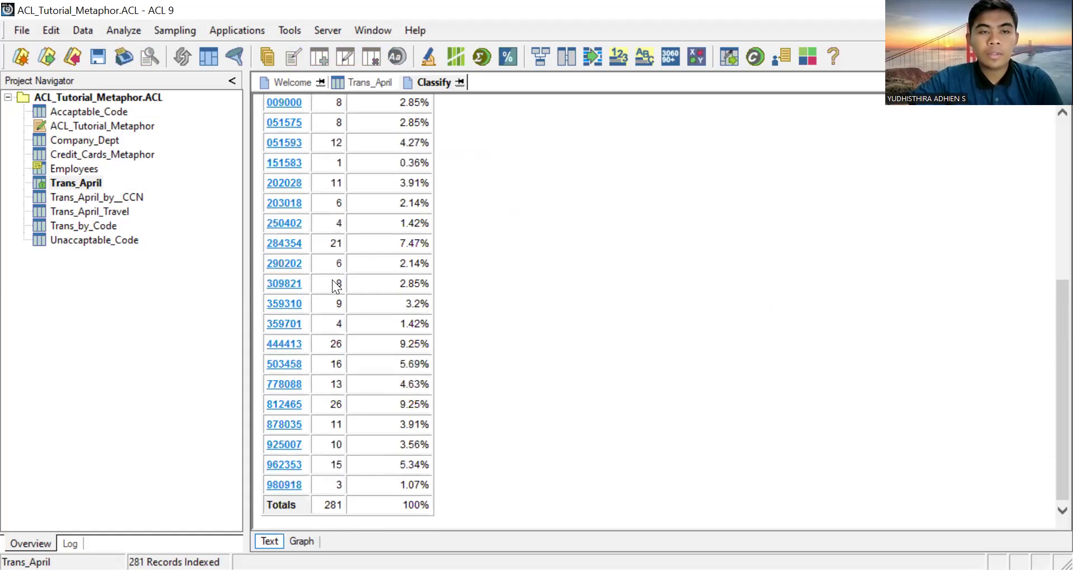
{"action": "scroll", "coordinate": [333, 284], "scroll_direction": "up", "scroll_amount": 5}
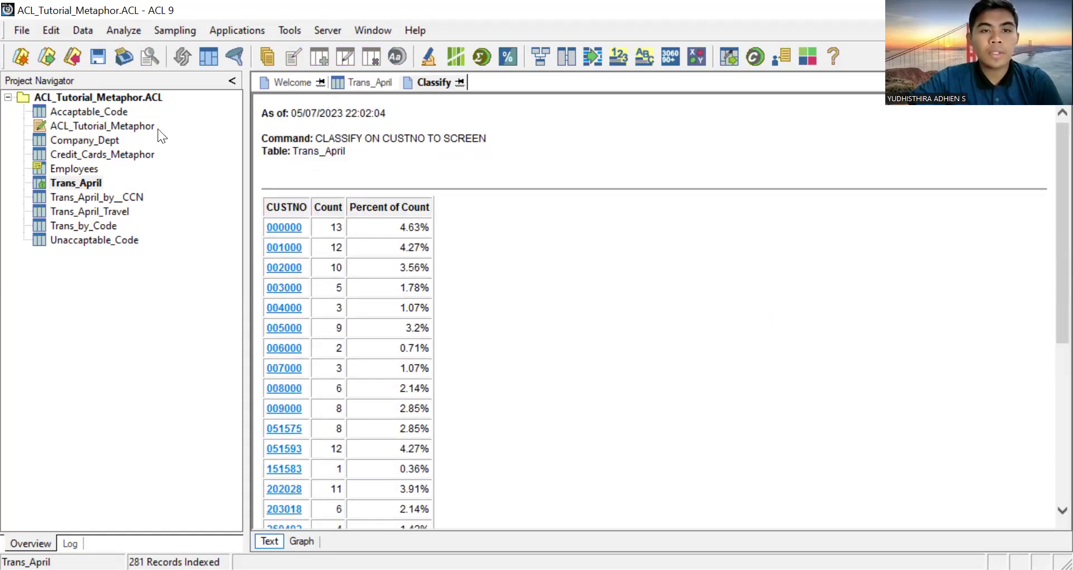
{"action": "double_click", "coordinate": [76, 180]}
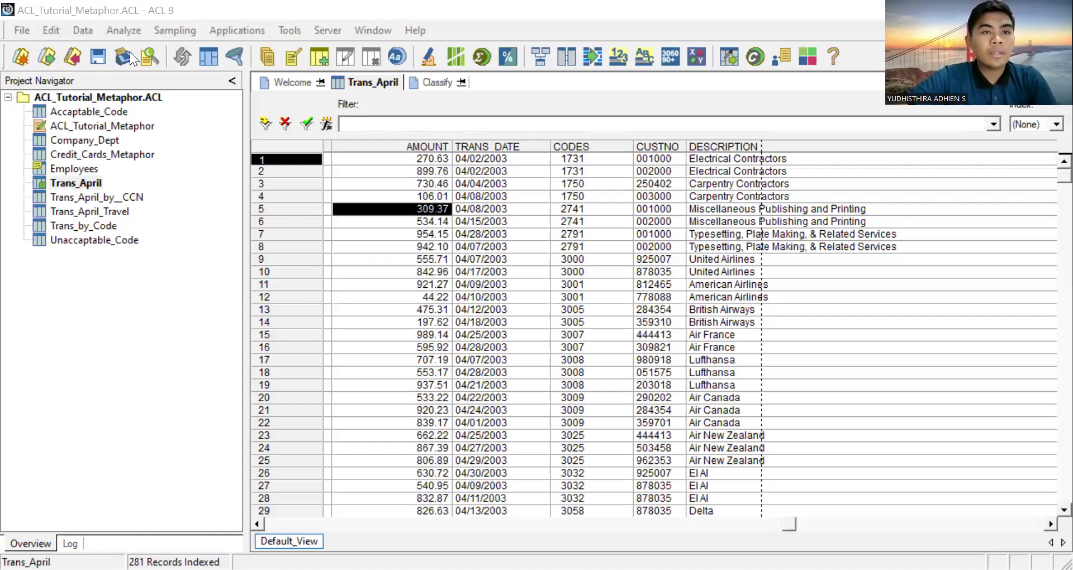
- Classify Trans_April on CUSTNO into a new table named 'Analisis dept internal dan eksternal'
{"action": "left_click", "coordinate": [109, 32]}
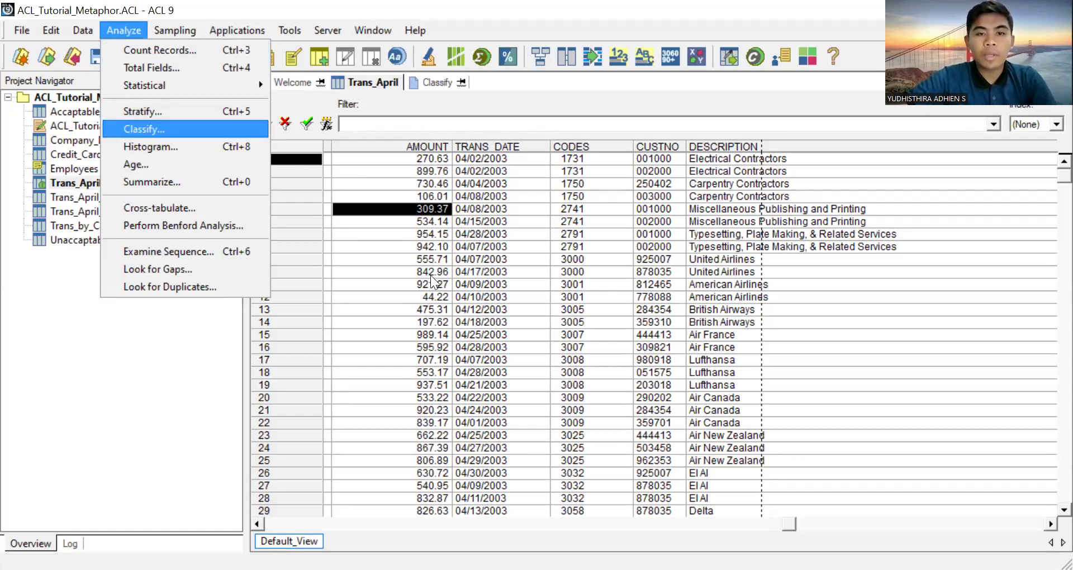
{"action": "key", "text": "Return"}
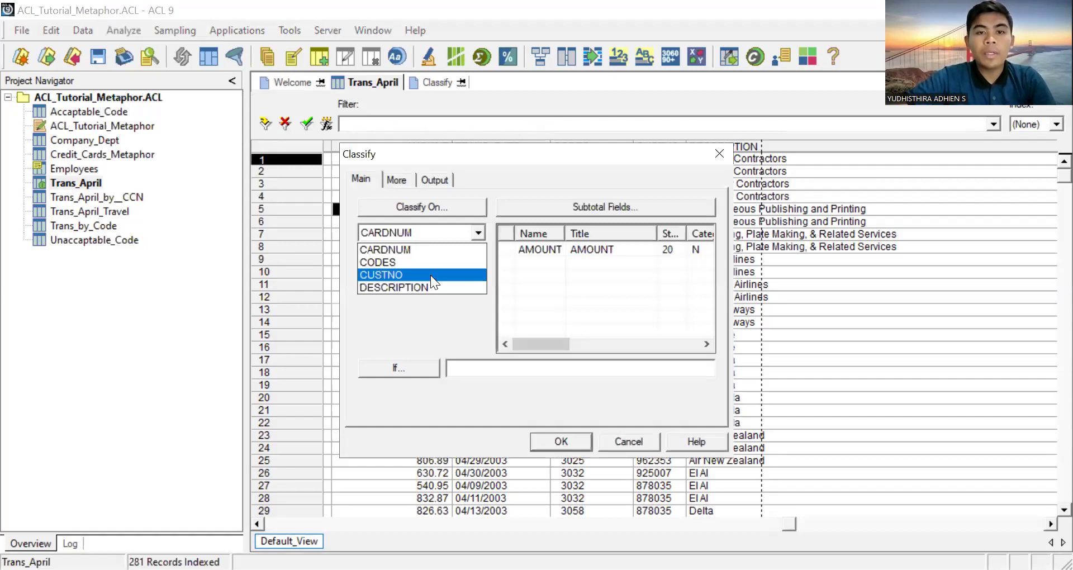
{"action": "left_click", "coordinate": [442, 179]}
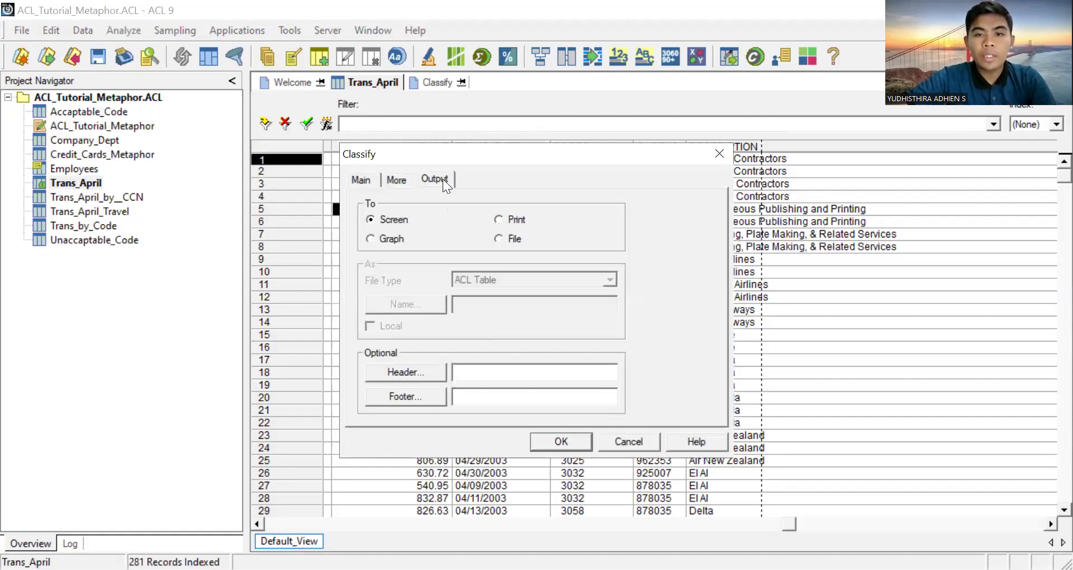
{"action": "left_click", "coordinate": [499, 239]}
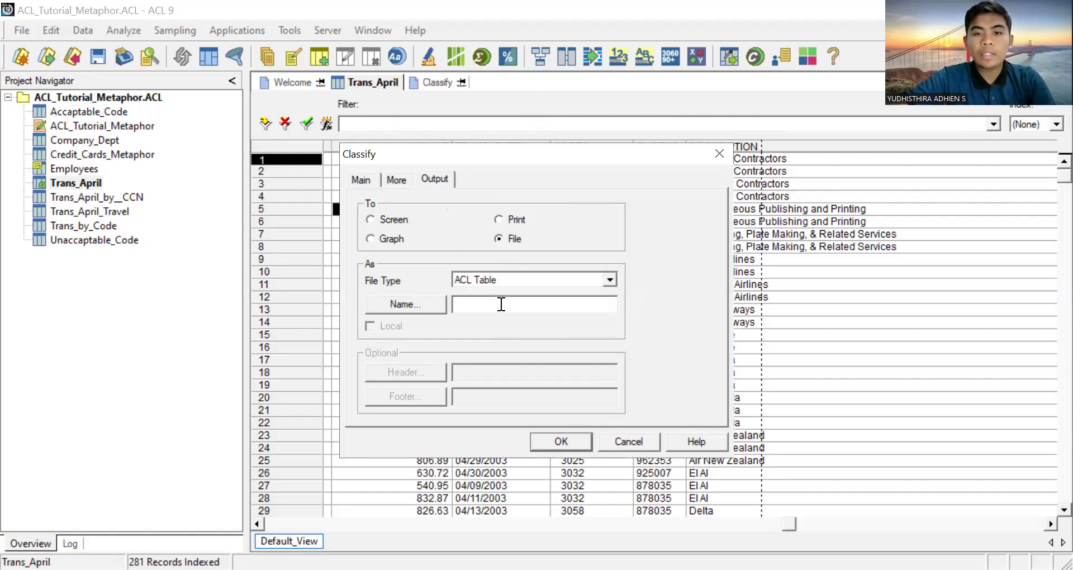
{"action": "left_click", "coordinate": [501, 299]}
{"action": "type", "text": "aNALI"}
{"action": "key", "text": "BackSpace"}
{"action": "key", "text": "BackSpace"}
{"action": "key", "text": "BackSpace"}
{"action": "key", "text": "BackSpace"}
{"action": "key", "text": "BackSpace"}
{"action": "type", "text": "A"}
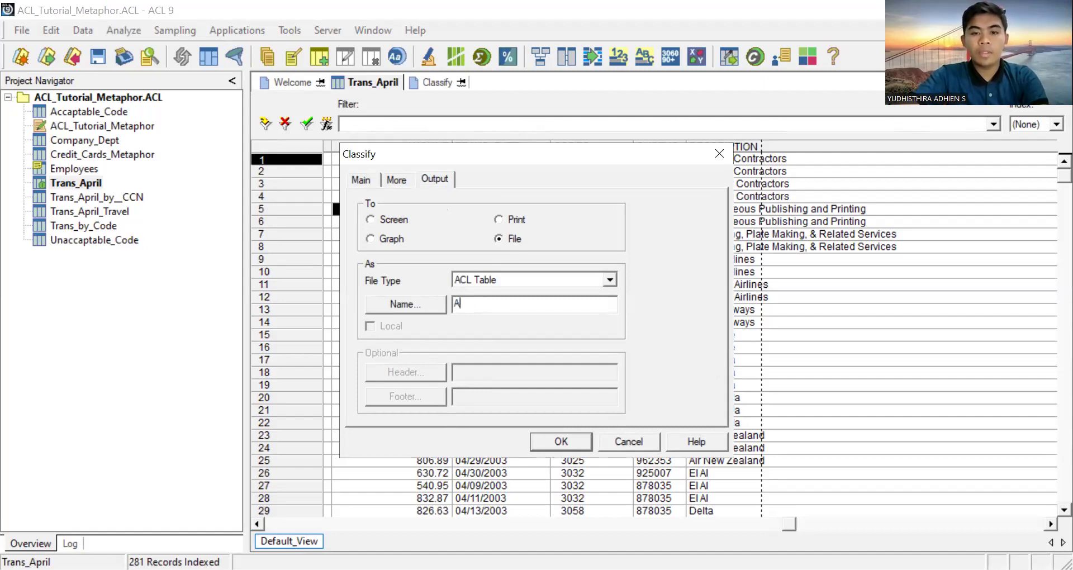
{"action": "type", "text": "nalisis dept internal dan eksternal"}
{"action": "left_click", "coordinate": [585, 432]}
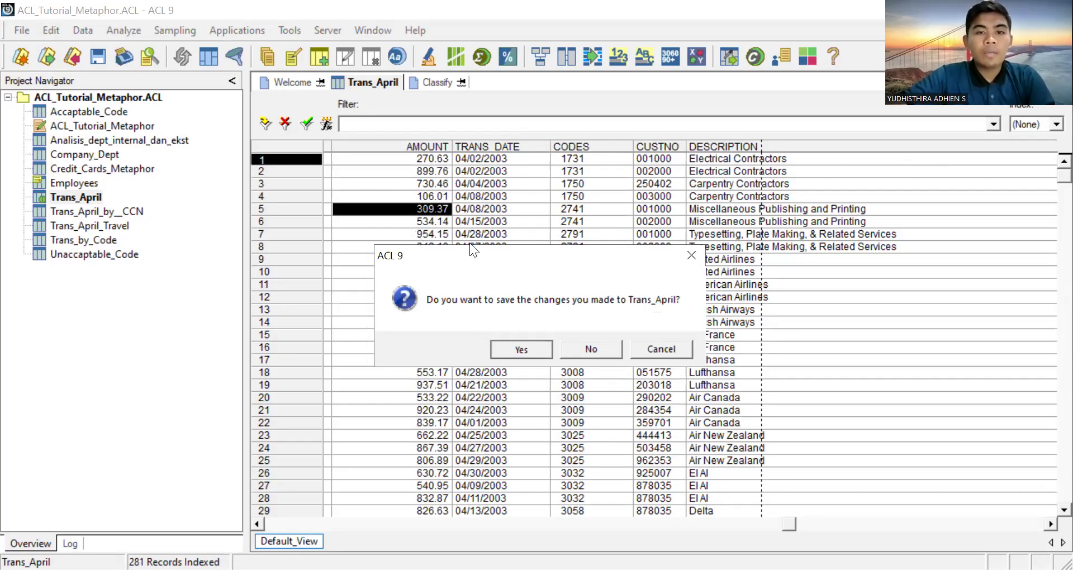
- Dismiss the save-changes prompt and browse through all 281 Trans_April records
{"action": "left_click", "coordinate": [522, 349]}
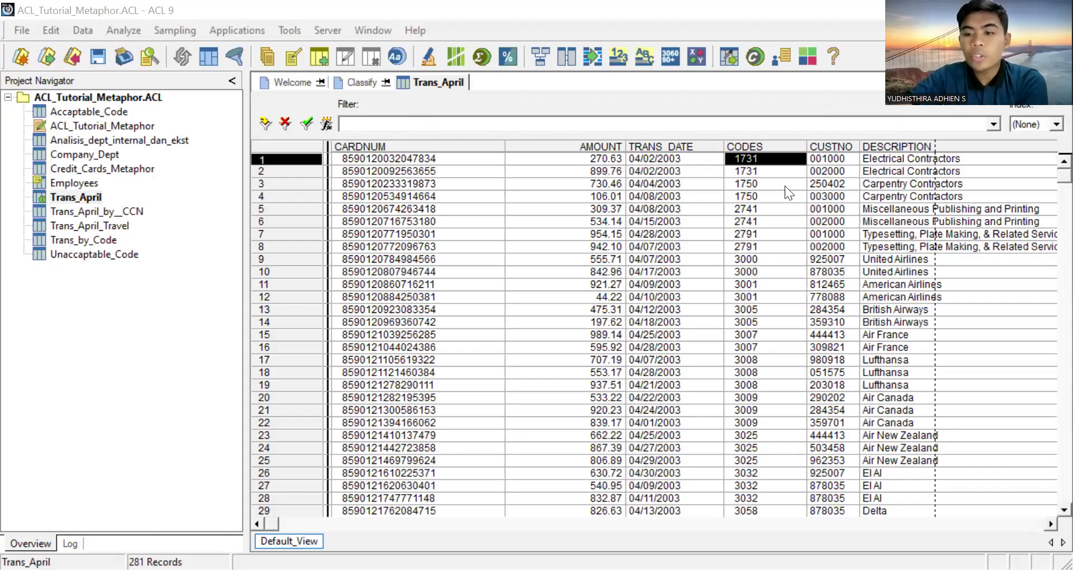
{"action": "key", "text": "Right"}
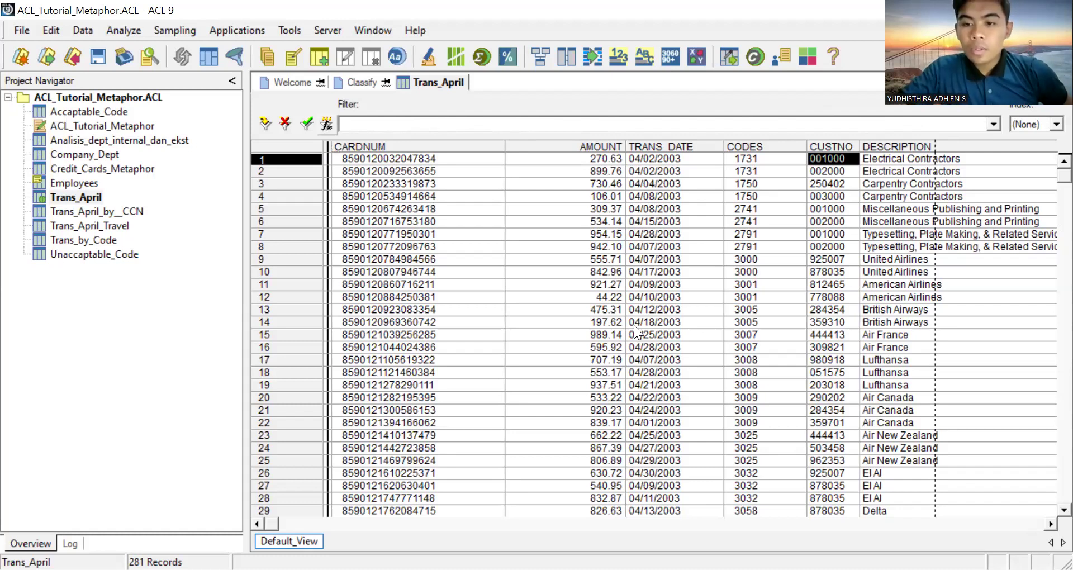
{"action": "left_click", "coordinate": [797, 396]}
{"action": "left_click_drag", "start_coordinate": [1045, 170], "coordinate": [1046, 290]}
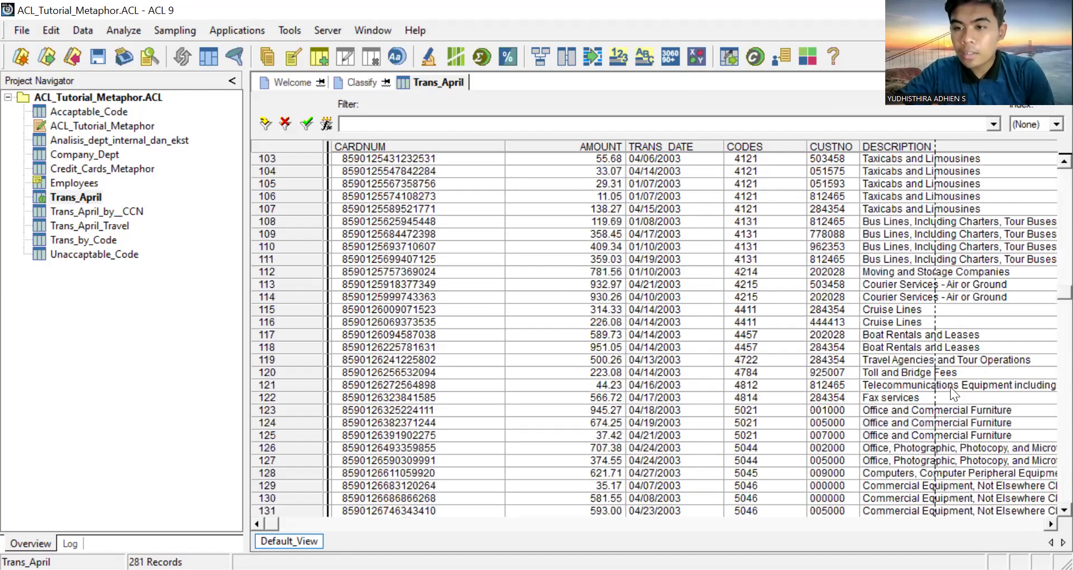
{"action": "scroll", "coordinate": [1020, 299], "scroll_direction": "down", "scroll_amount": 1}
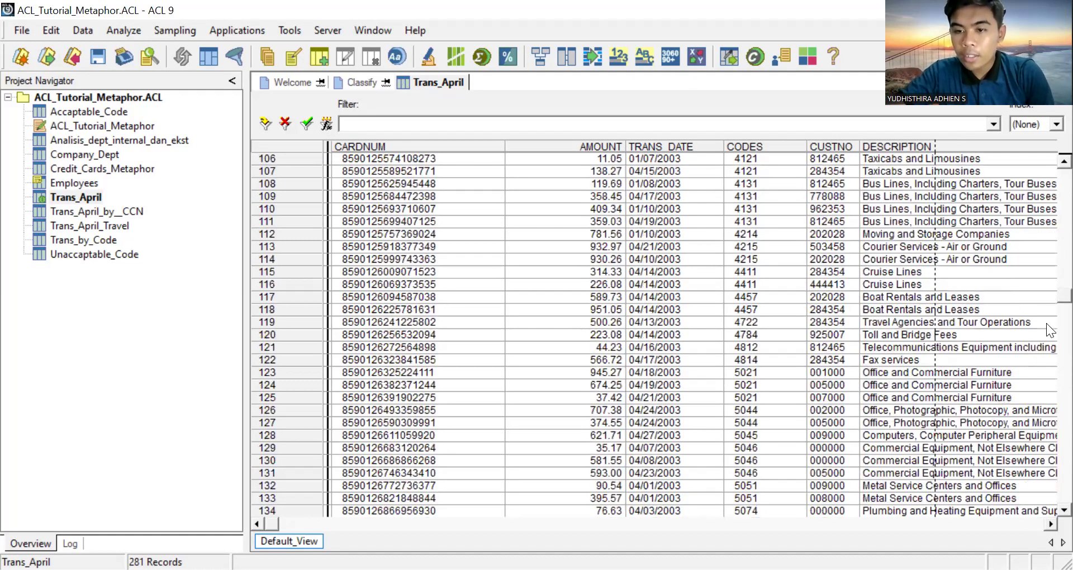
{"action": "key", "text": "Page_Down"}
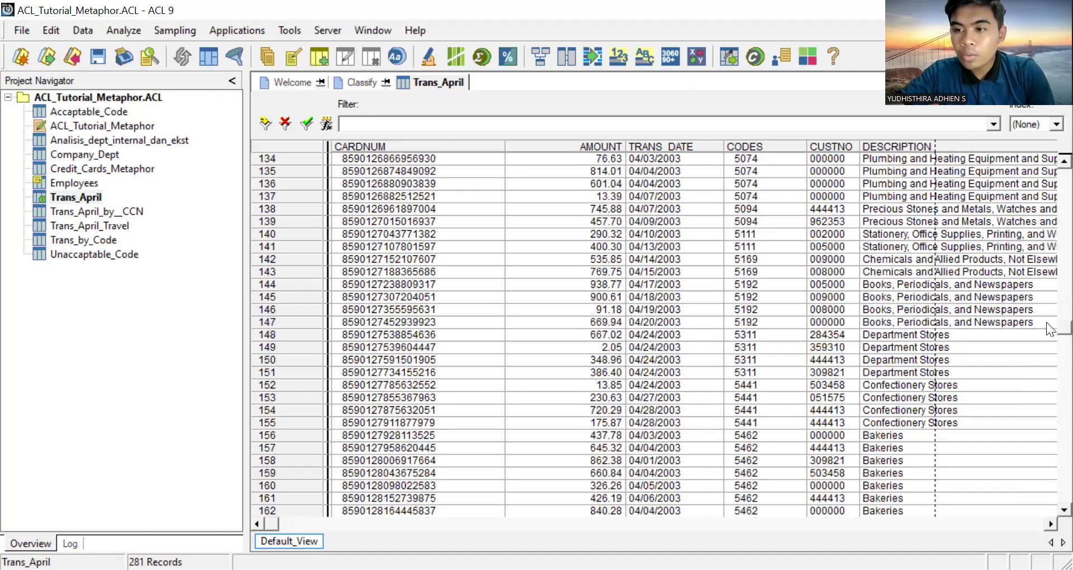
{"action": "left_click_drag", "start_coordinate": [1046, 370], "coordinate": [1046, 158]}
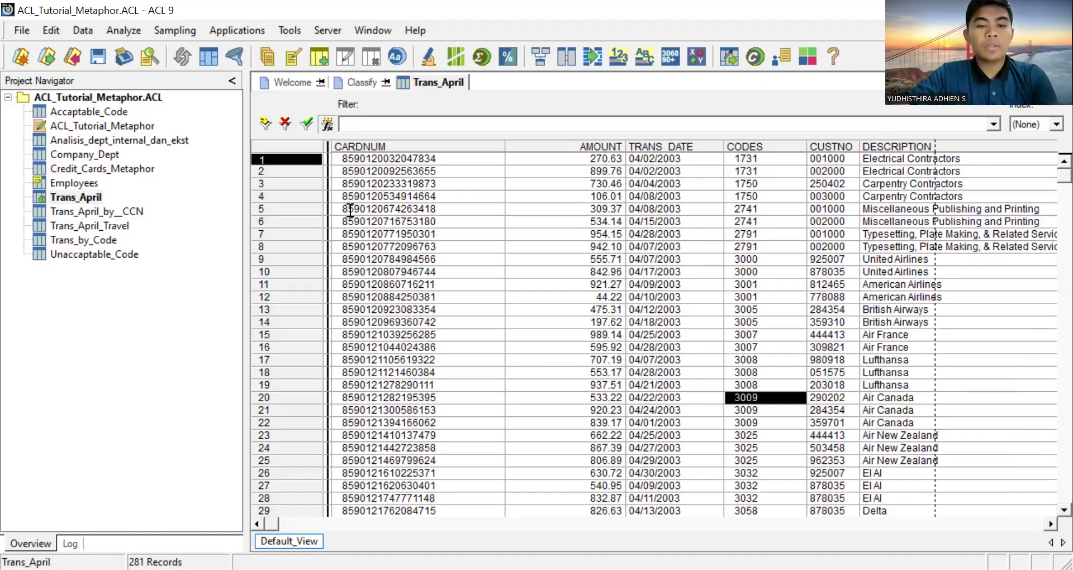
- Start building the filter expression MATCH(ALLTRIM(CUSTNO)) in the view filter editor
{"action": "type", "text": "MATCH"}
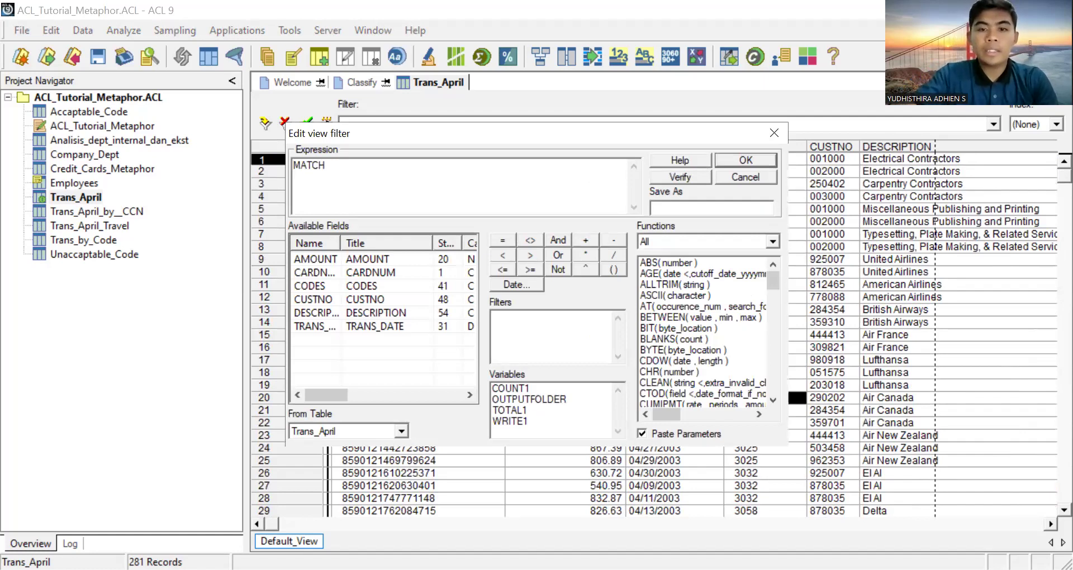
{"action": "left_click", "coordinate": [614, 269]}
{"action": "key", "text": "BackSpace"}
{"action": "key", "text": "BackSpace"}
{"action": "key", "text": "Delete"}
{"action": "key", "text": "BackSpace"}
{"action": "left_click", "coordinate": [612, 270]}
{"action": "type", "text": "ALLTRIM"}
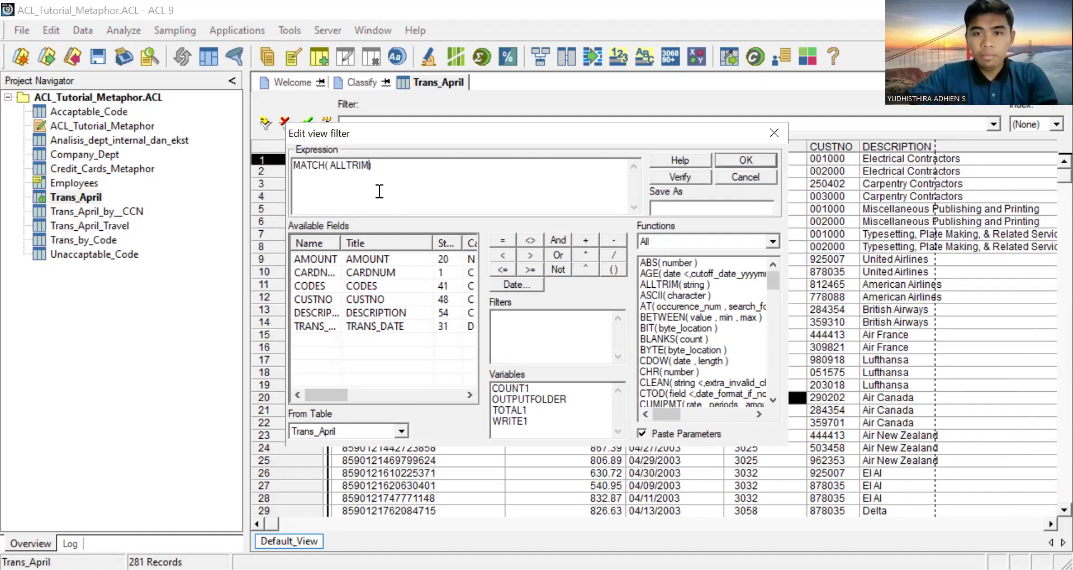
{"action": "left_click", "coordinate": [612, 265]}
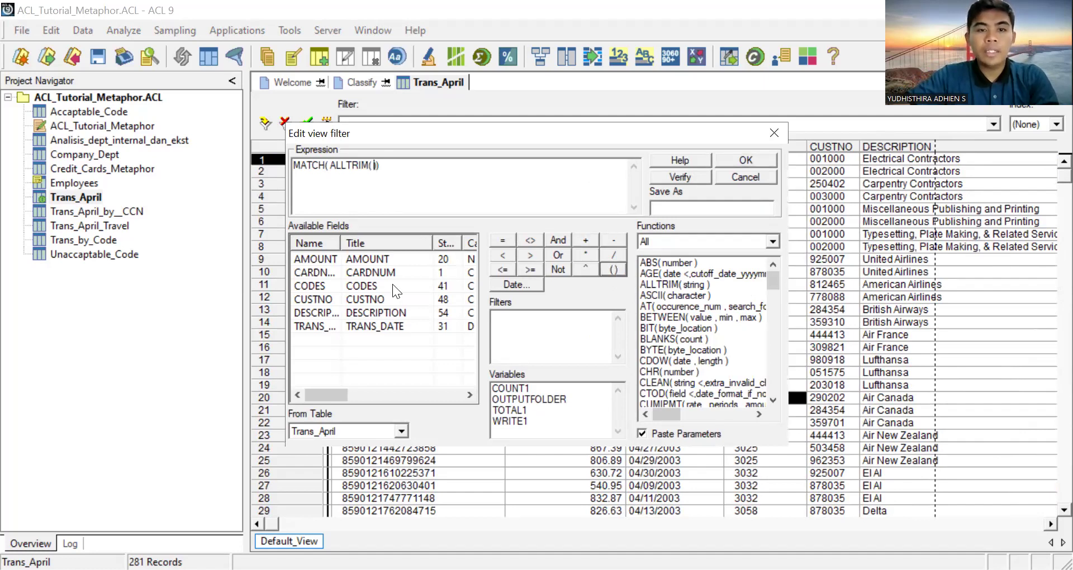
{"action": "left_click", "coordinate": [353, 300]}
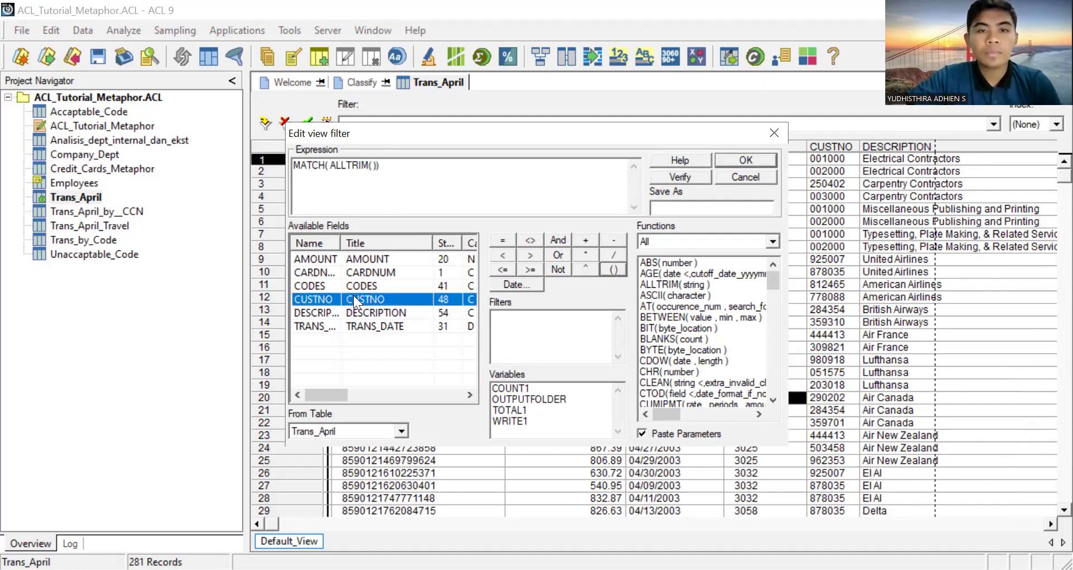
{"action": "double_click", "coordinate": [353, 300]}
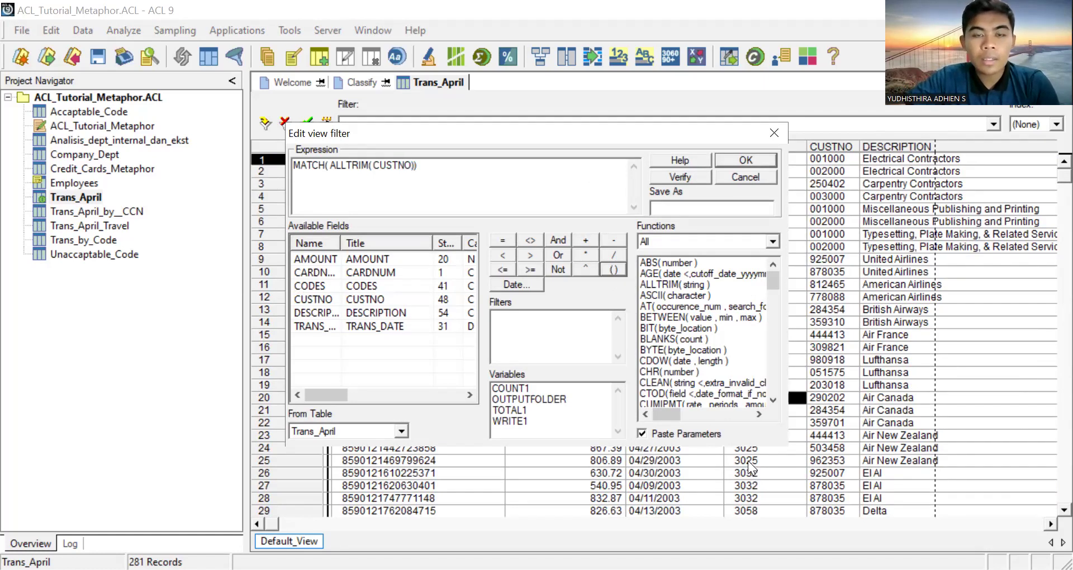
- Clear the whole filter expression and close the editor without applying it
{"action": "key", "text": "BackSpace"}
{"action": "key", "text": "BackSpace"}
{"action": "key", "text": "BackSpace"}
{"action": "key", "text": "BackSpace"}
{"action": "key", "text": "BackSpace"}
{"action": "key", "text": "BackSpace"}
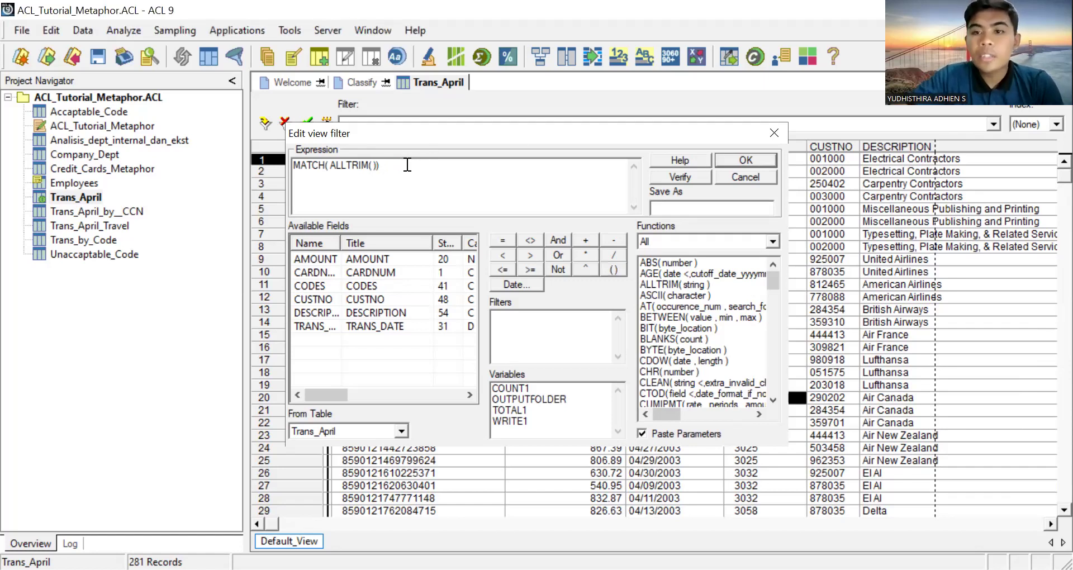
{"action": "key", "text": "ctrl+a"}
{"action": "key", "text": "BackSpace"}
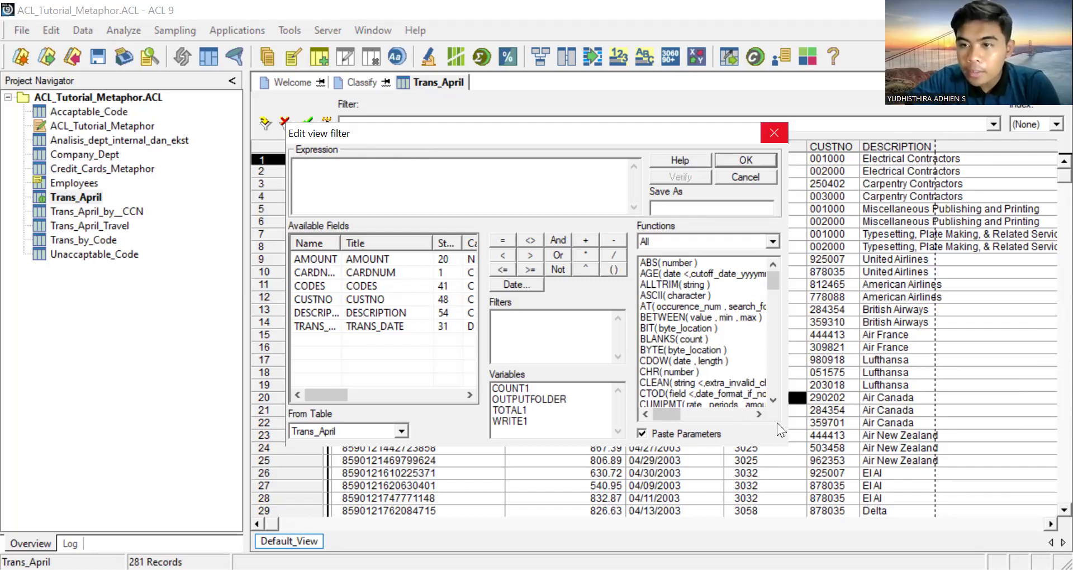
{"action": "key", "text": "Escape"}
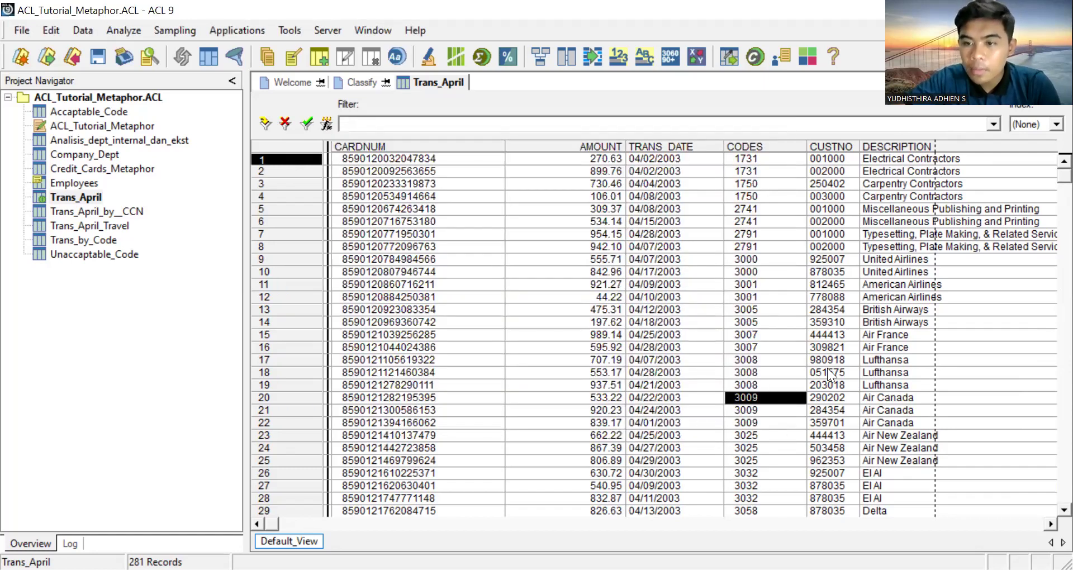
- Inspect the CUSTNO values in rows 20, 10 and 9, locating customer 925007
{"action": "left_click", "coordinate": [829, 399]}
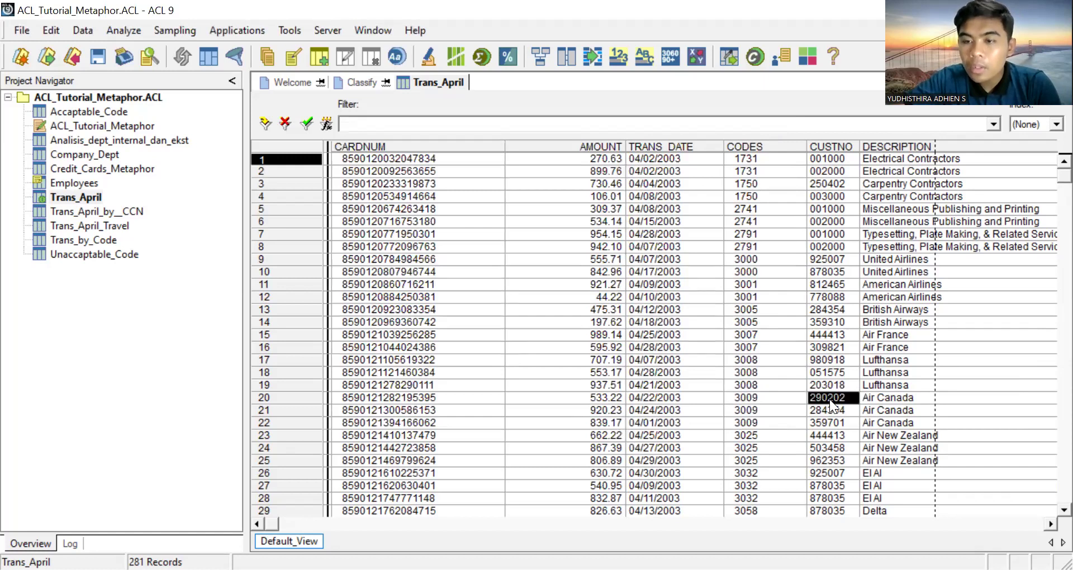
{"action": "left_click", "coordinate": [826, 267]}
{"action": "left_click", "coordinate": [826, 262]}
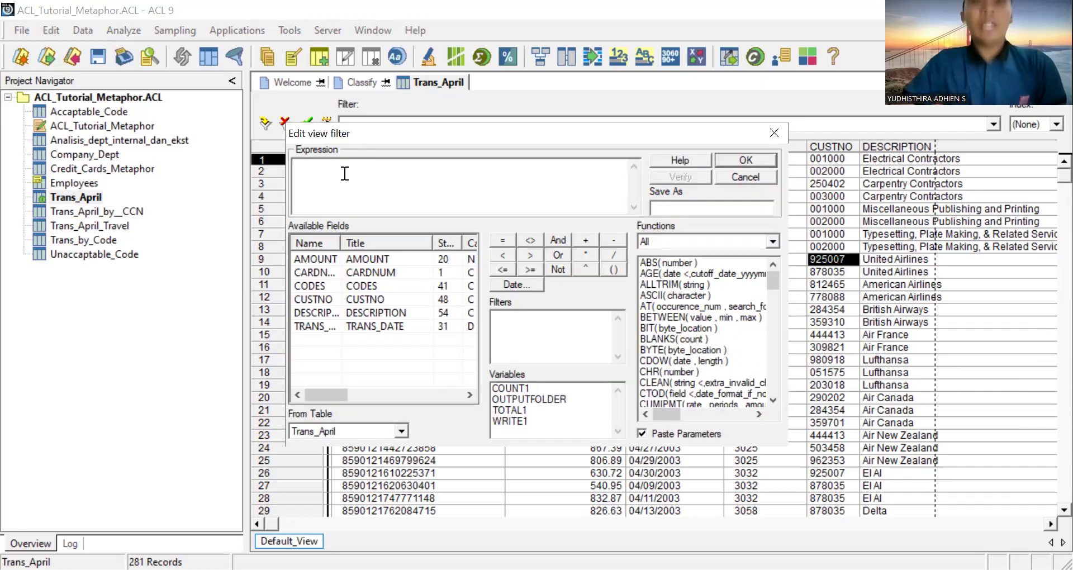
- Enter the filter MATCH(ALLTRIM(CUSTNO),"925007"), verify it, and apply it to Trans_April
{"action": "type", "text": "MATCH"}
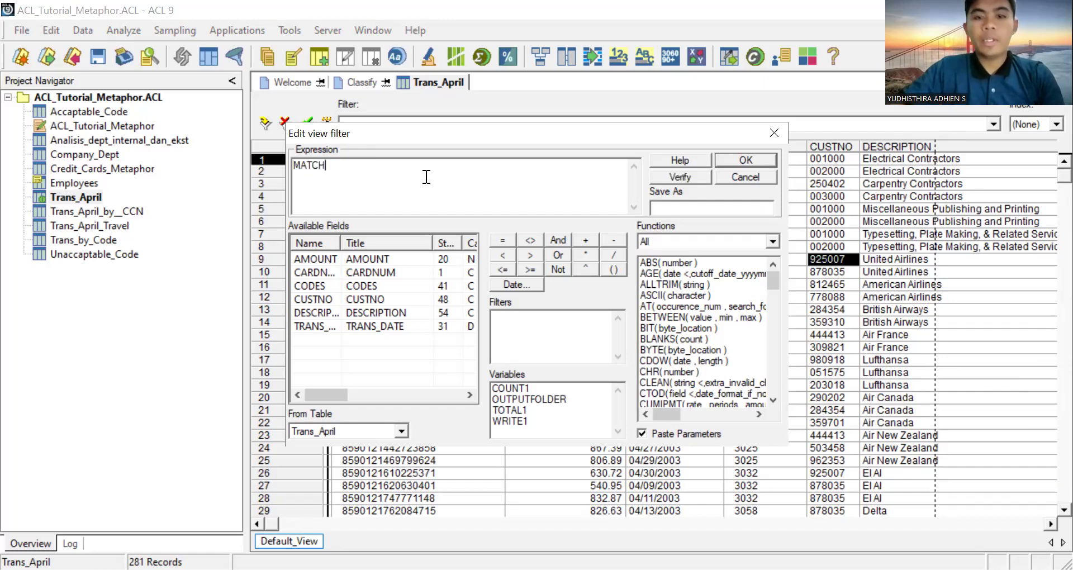
{"action": "left_click", "coordinate": [614, 270]}
{"action": "type", "text": "ALTRIM"}
{"action": "key", "text": "BackSpace"}
{"action": "key", "text": "BackSpace"}
{"action": "key", "text": "BackSpace"}
{"action": "key", "text": "BackSpace"}
{"action": "type", "text": "LTRIM"}
{"action": "left_click", "coordinate": [618, 266]}
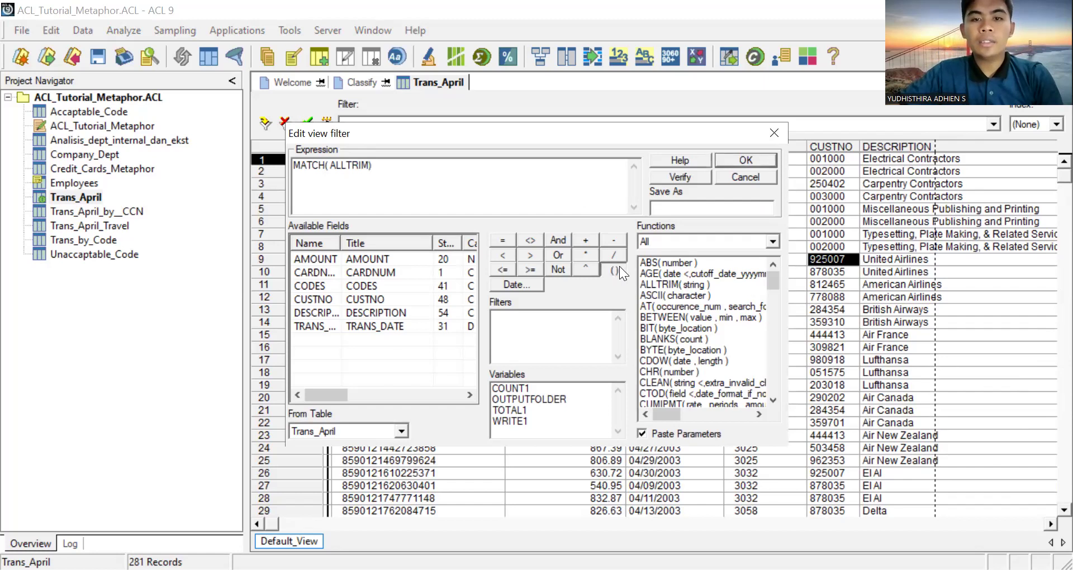
{"action": "double_click", "coordinate": [366, 302]}
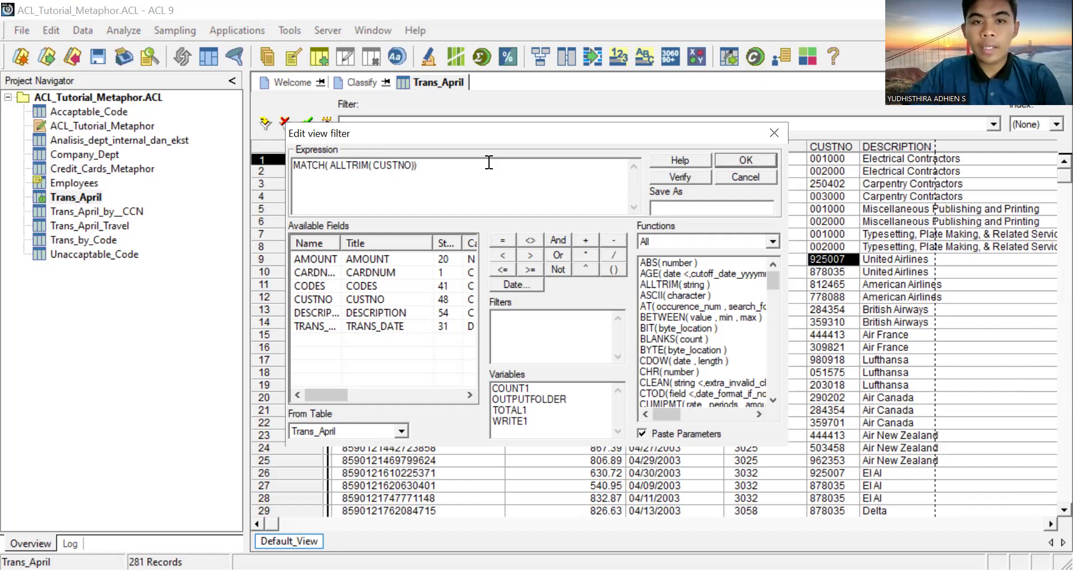
{"action": "type", "text": ",\""}
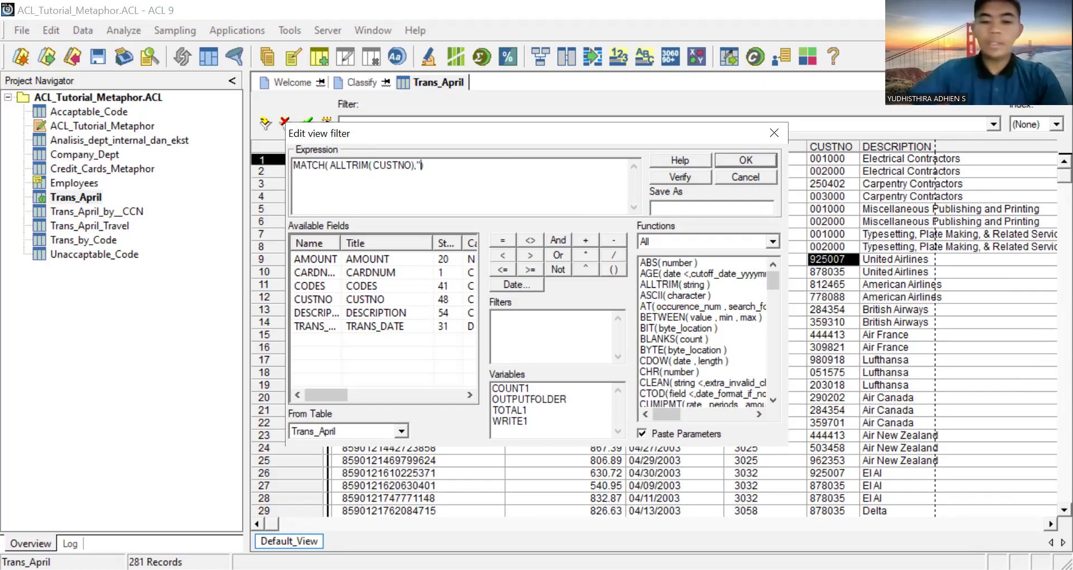
{"action": "type", "text": "925007\""}
{"action": "left_click", "coordinate": [681, 182]}
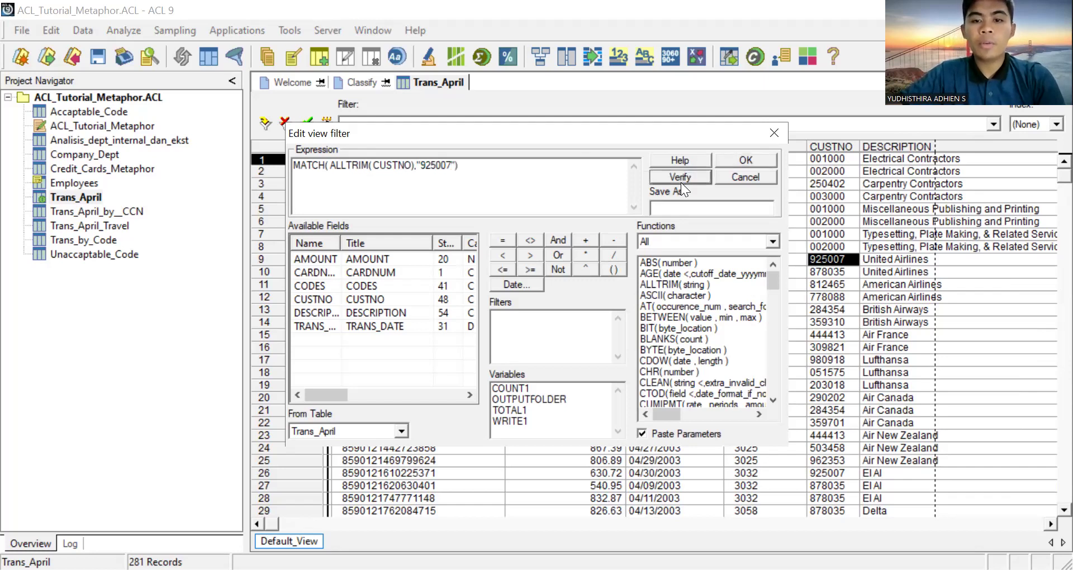
{"action": "left_click", "coordinate": [745, 161]}
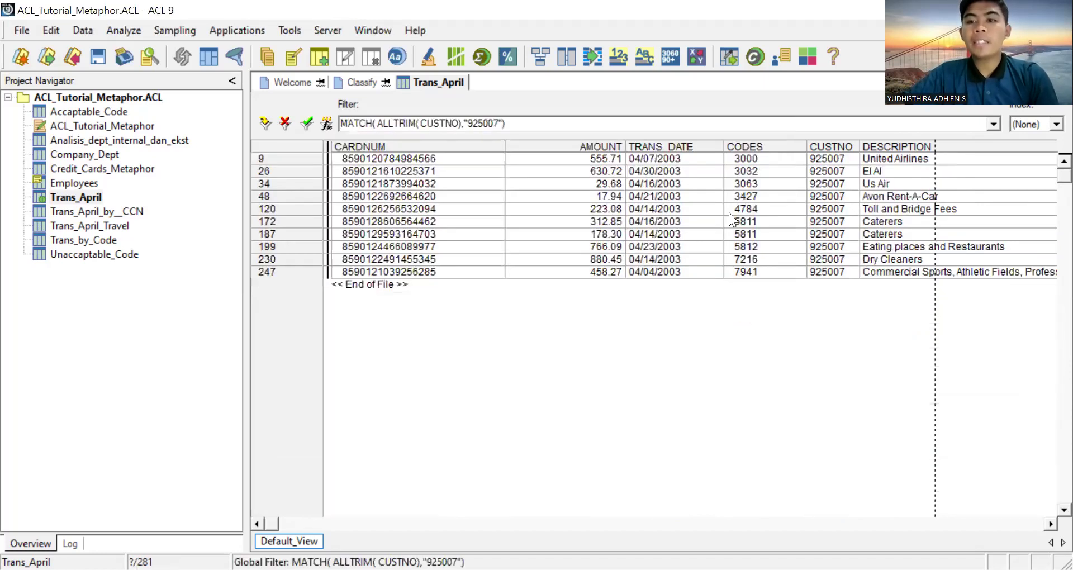
- Count the filtered records, confirming 10 of 281 match customer 925007
{"action": "left_click", "coordinate": [674, 241]}
{"action": "left_click", "coordinate": [815, 170]}
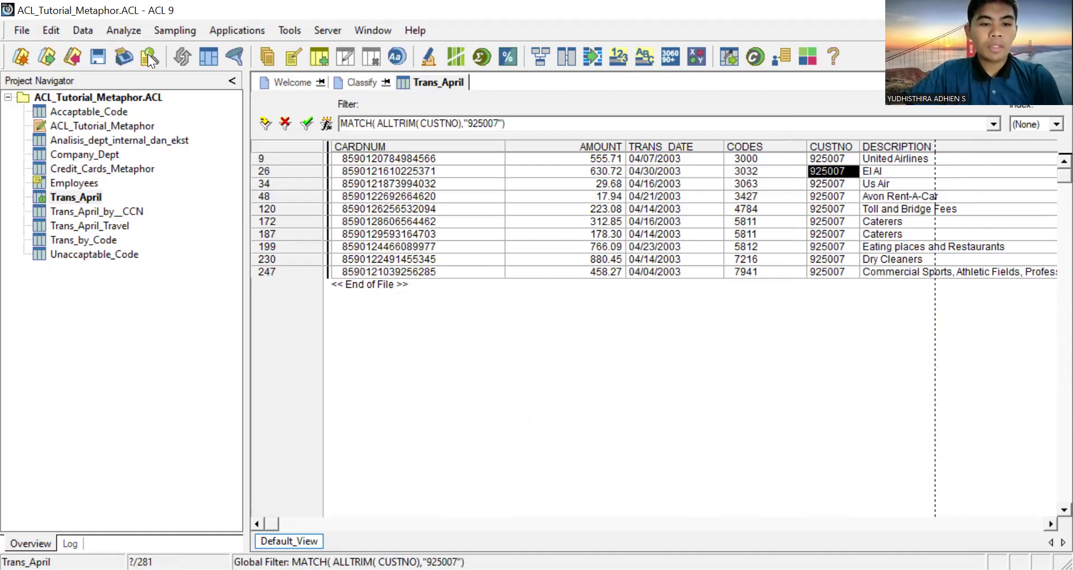
{"action": "left_click", "coordinate": [124, 30]}
{"action": "left_click", "coordinate": [148, 53]}
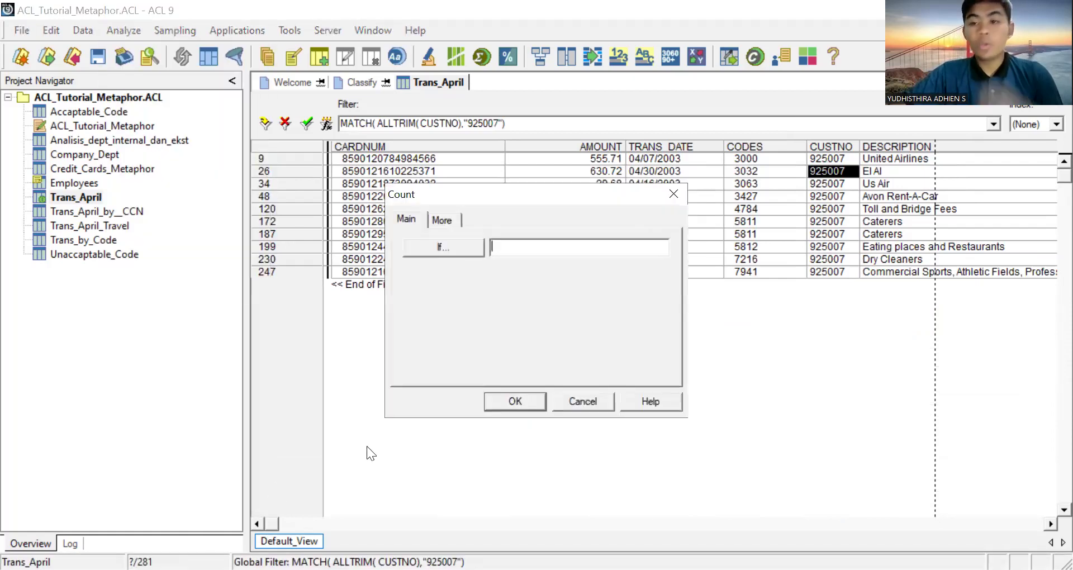
{"action": "key", "text": "Return"}
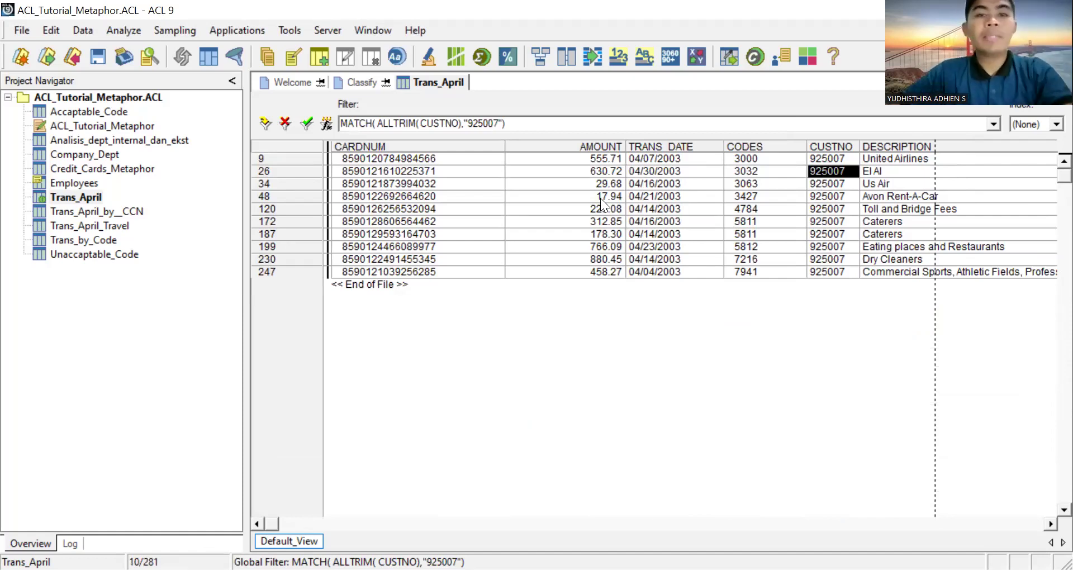
{"action": "left_click", "coordinate": [105, 28]}
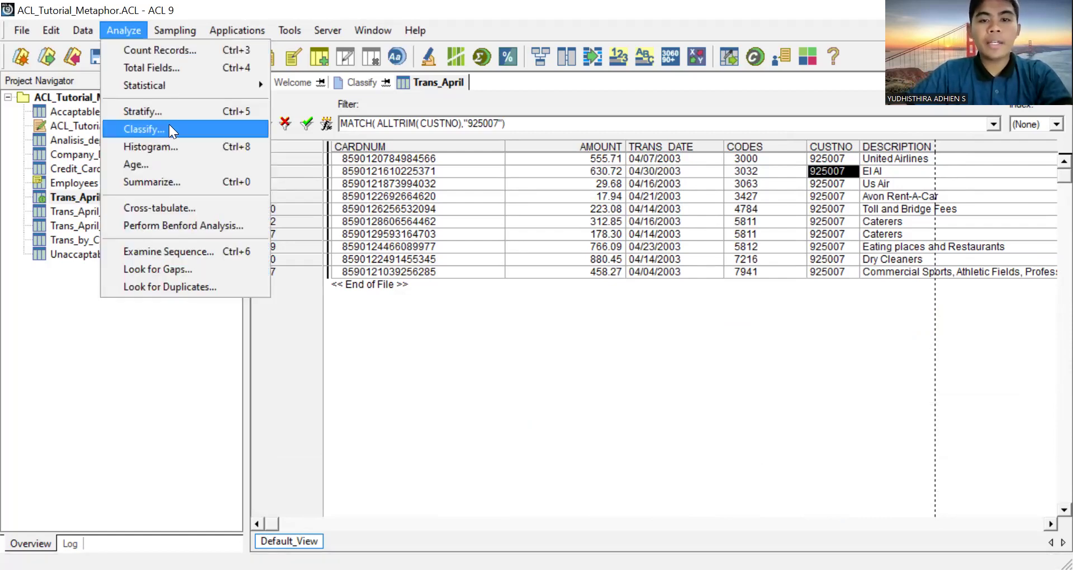
- Classify the filtered records on CUSTNO, outputting to a new table named CustNum_925007
{"action": "key", "text": "Return"}
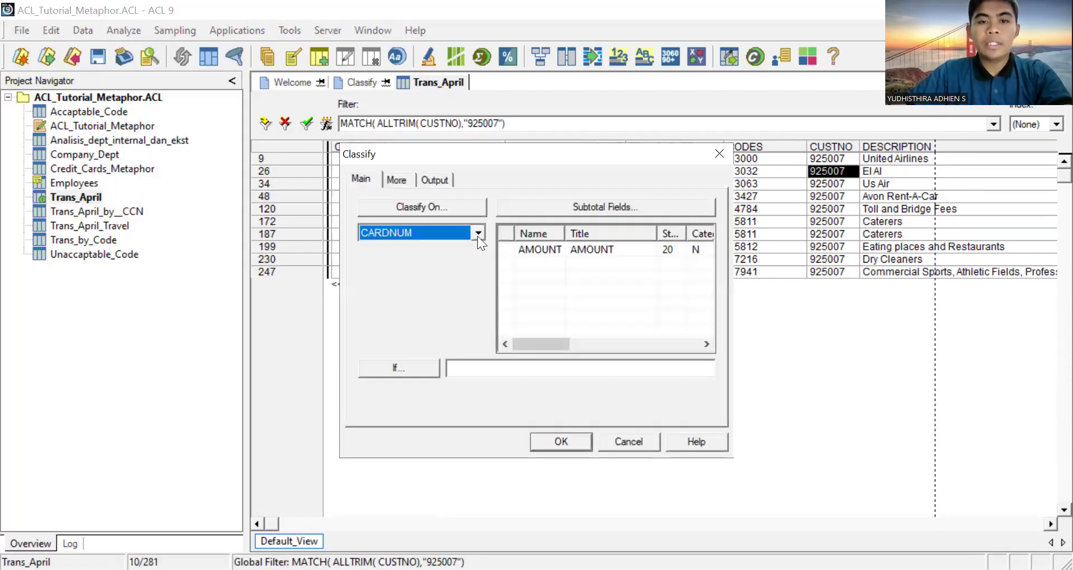
{"action": "left_click", "coordinate": [477, 234]}
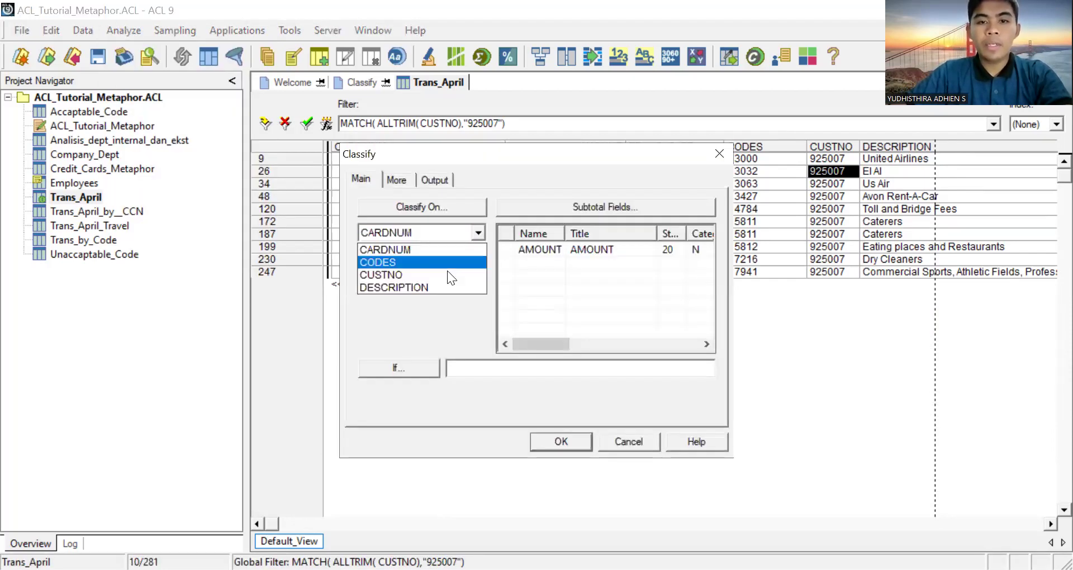
{"action": "left_click", "coordinate": [441, 178]}
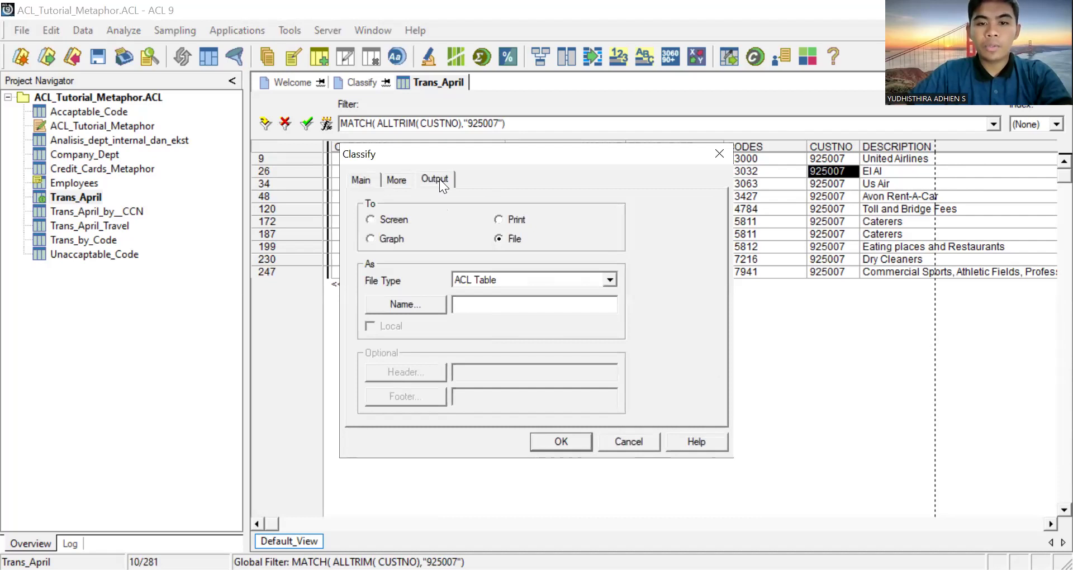
{"action": "left_click", "coordinate": [485, 306]}
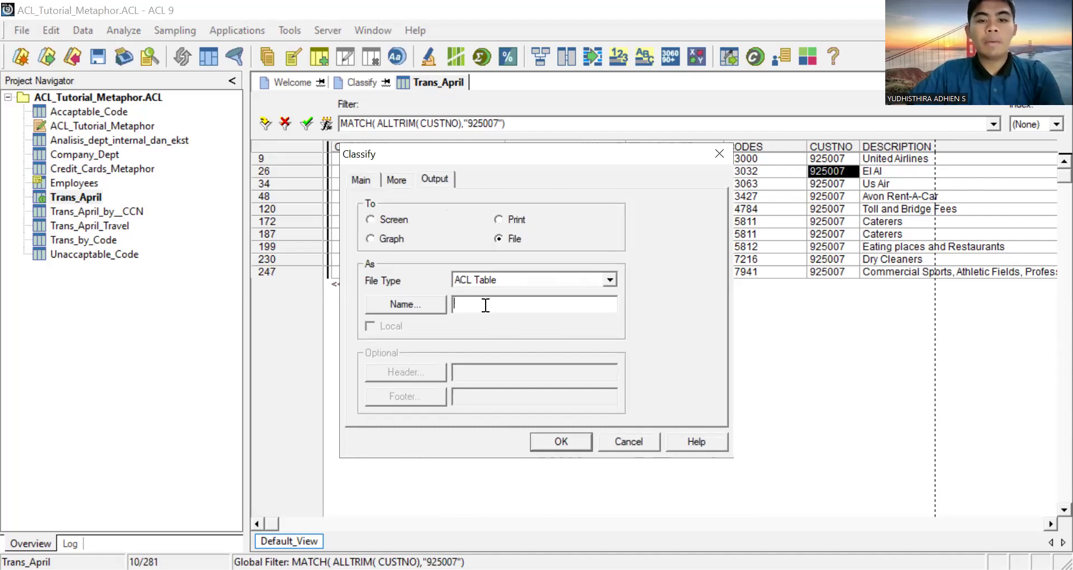
{"action": "type", "text": "CU"}
{"action": "key", "text": "BackSpace"}
{"action": "type", "text": "ust"}
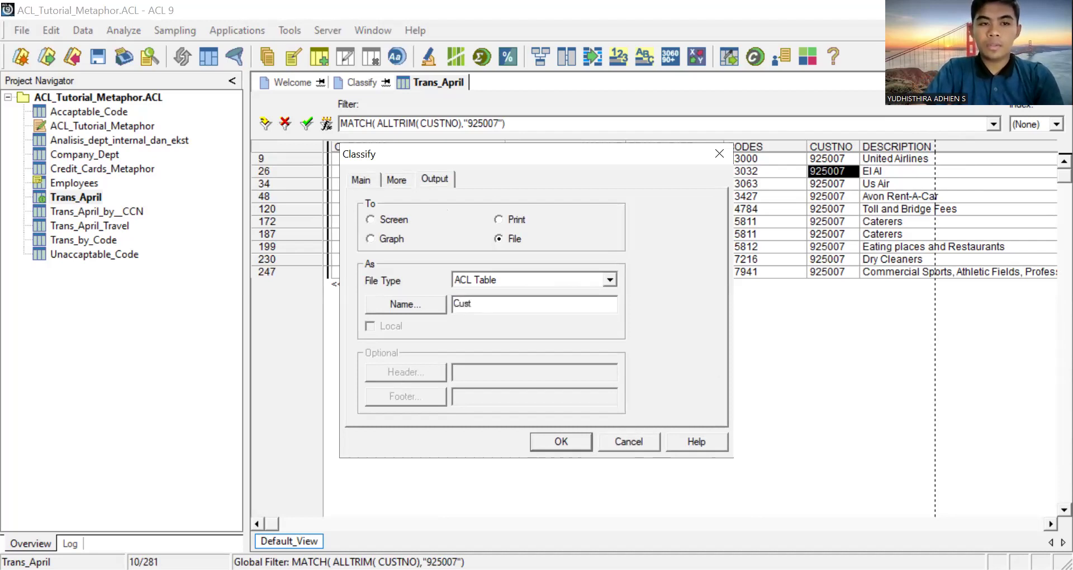
{"action": "type", "text": "n"}
{"action": "key", "text": "BackSpace"}
{"action": "type", "text": "Num_"}
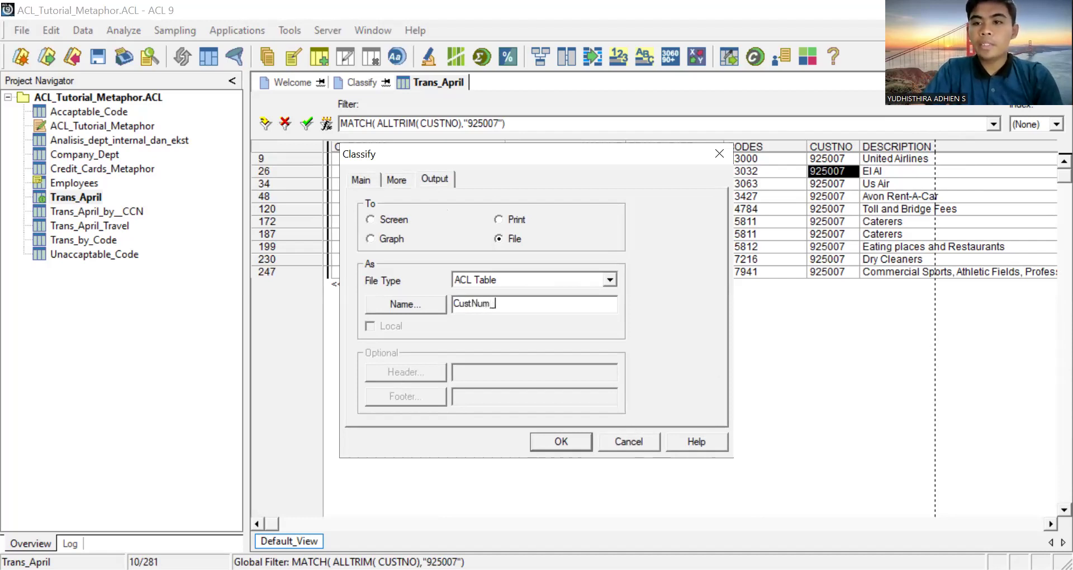
{"action": "type", "text": "925"}
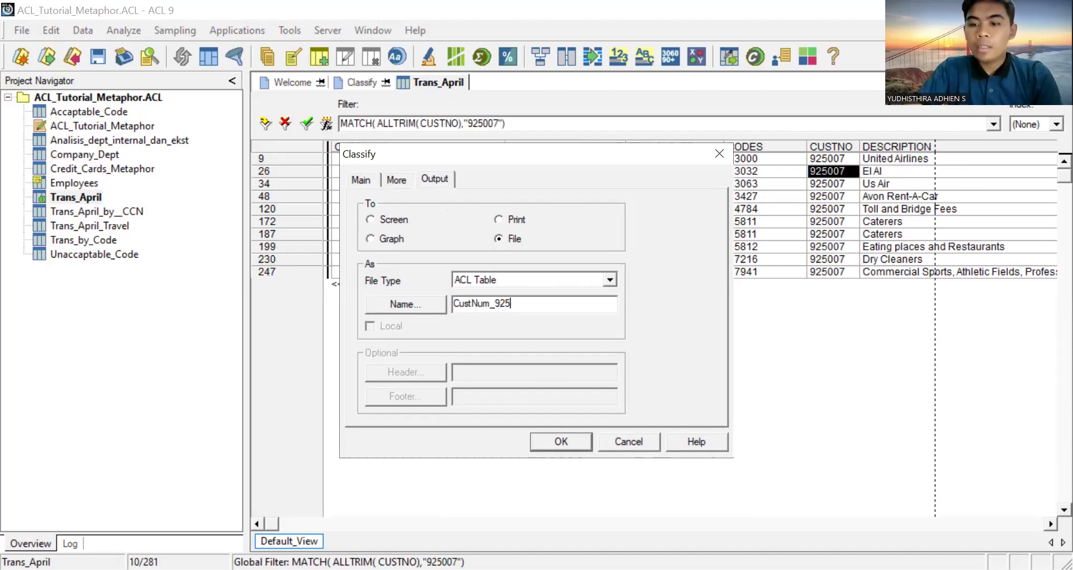
{"action": "type", "text": "007"}
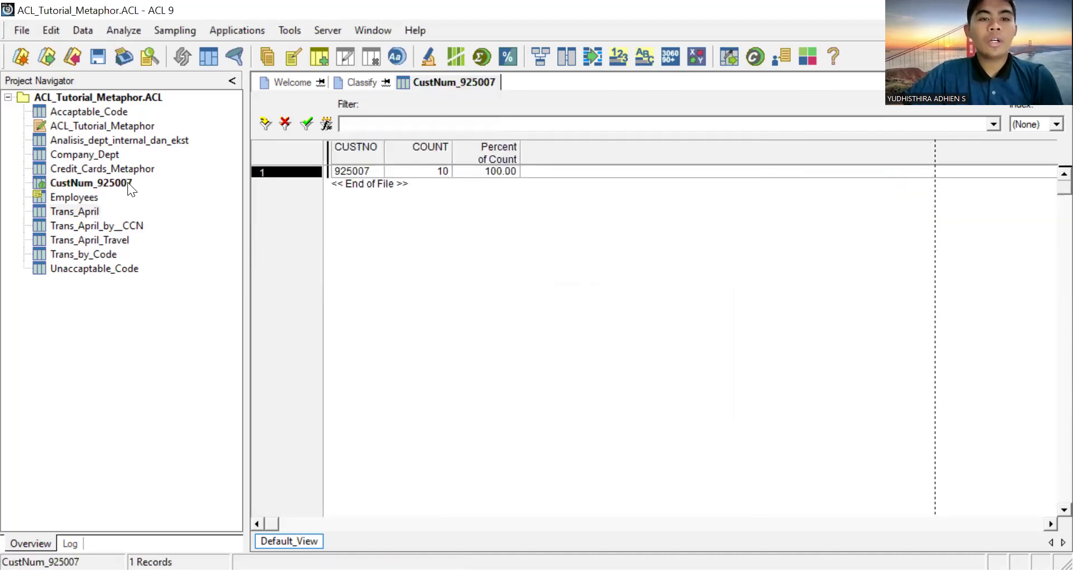
{"action": "left_click", "coordinate": [128, 183]}
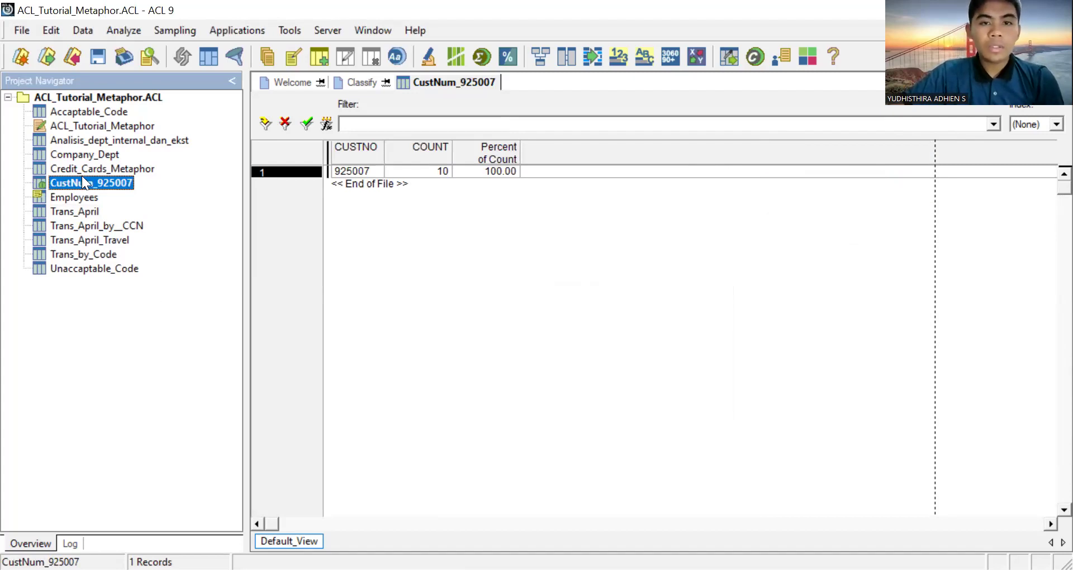
{"action": "left_click_drag", "start_coordinate": [90, 168], "coordinate": [232, 258]}
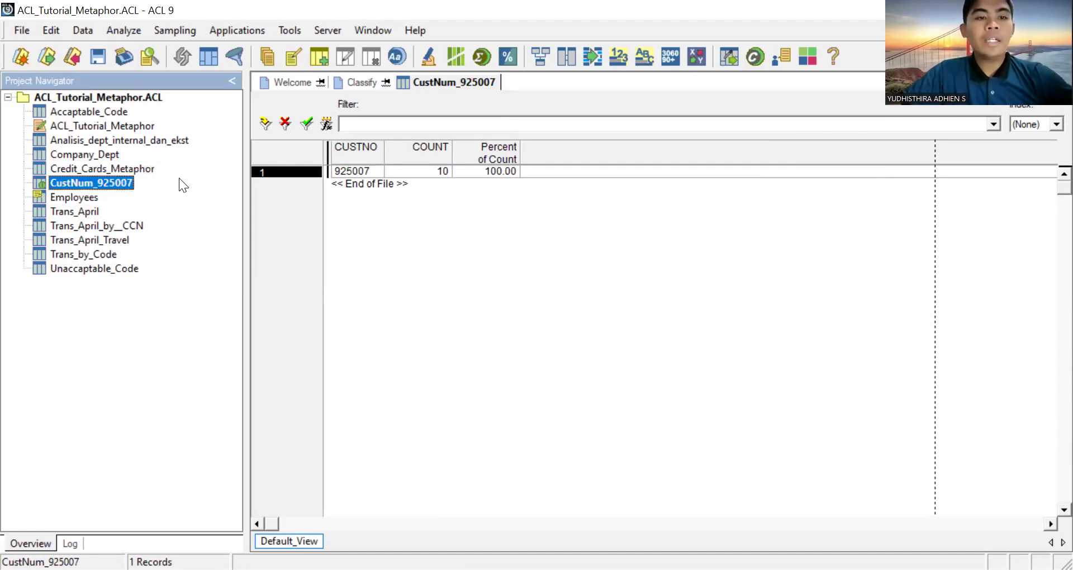